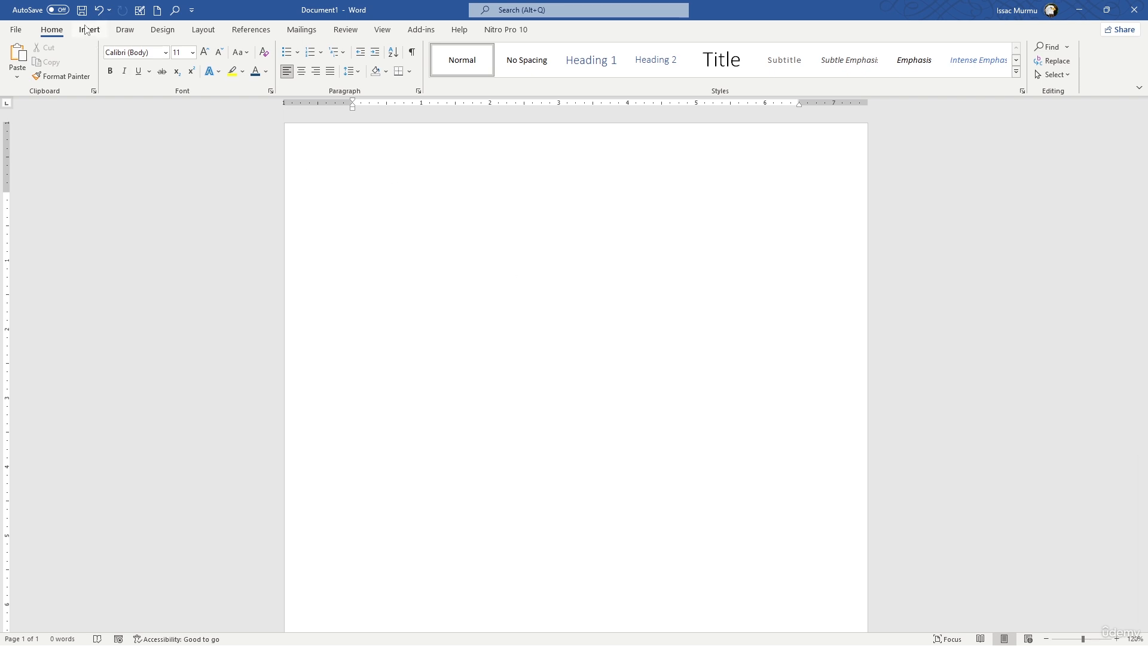
left_click(88, 30)
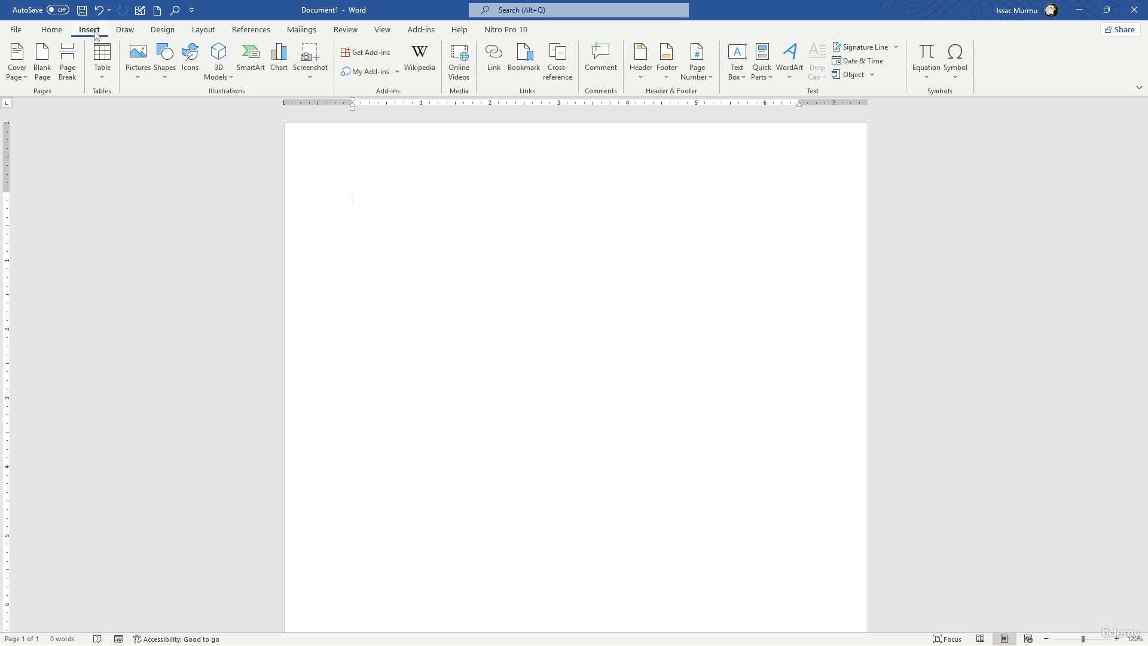
left_click(102, 72)
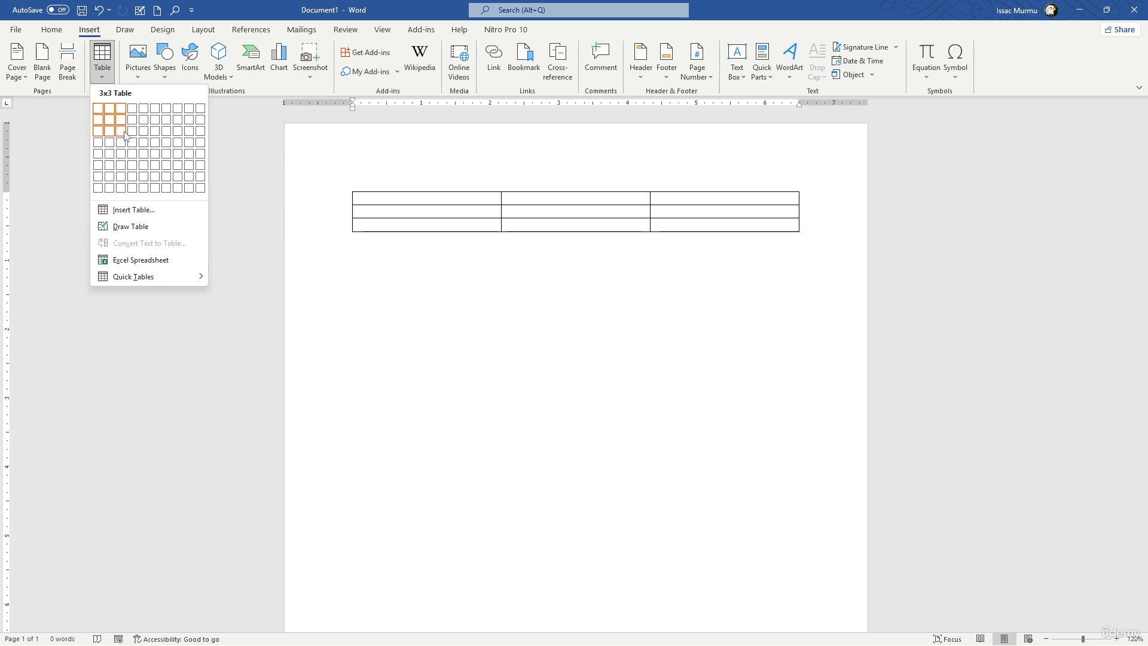
left_click(125, 133)
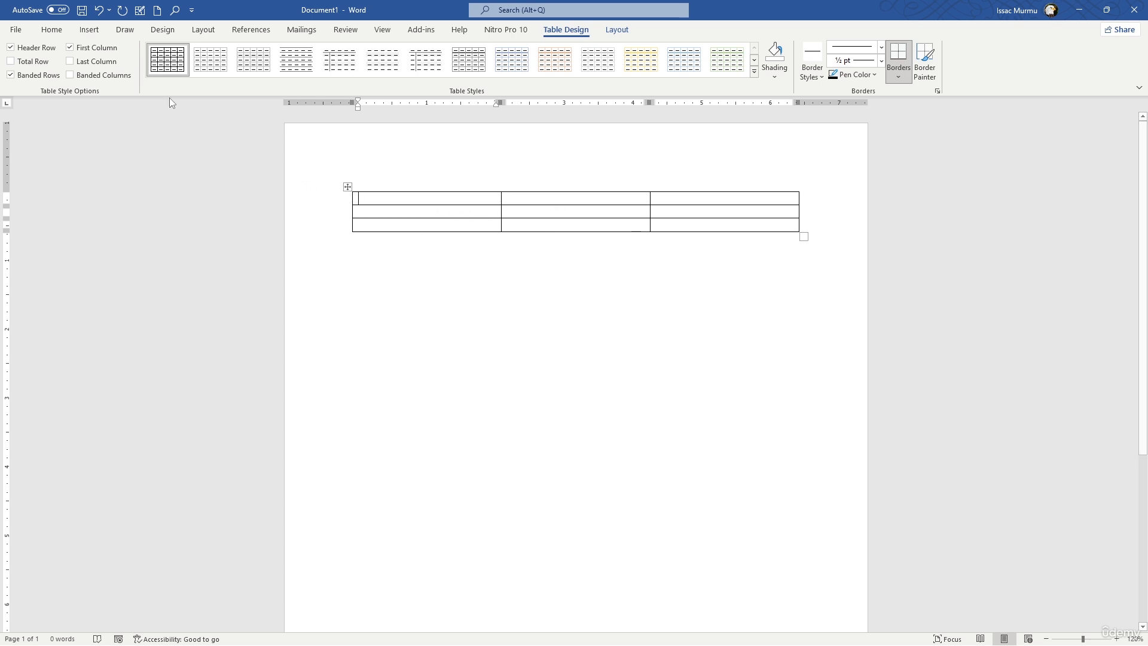
key("ctrl+z")
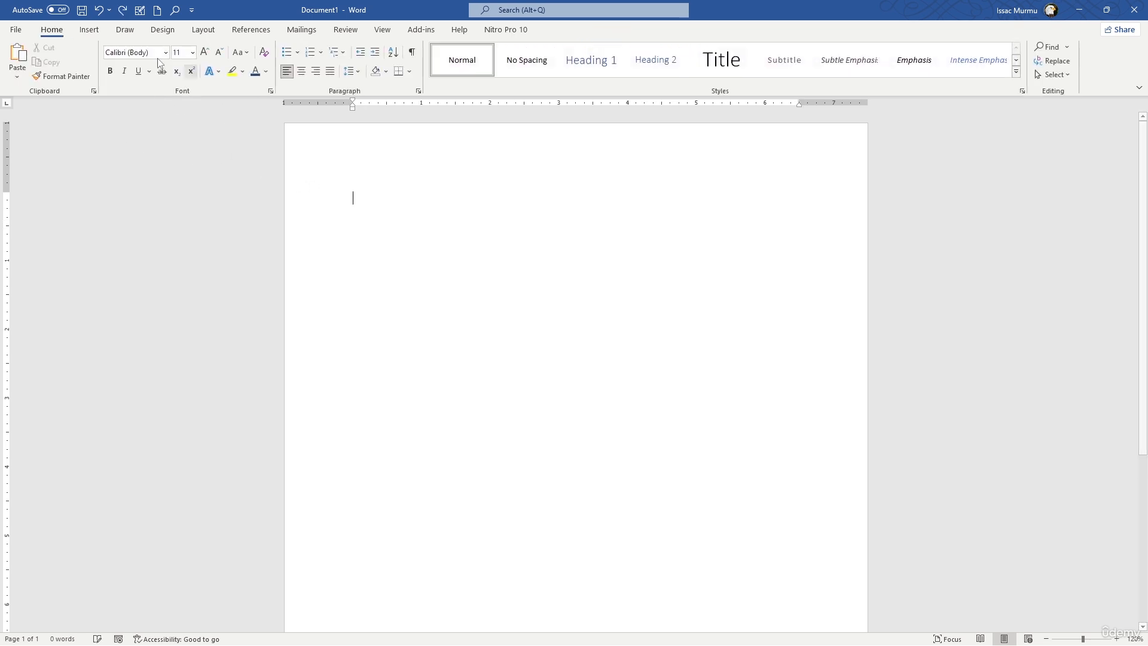
Insert a table with three columns and four rows at the start of the document.
left_click(90, 29)
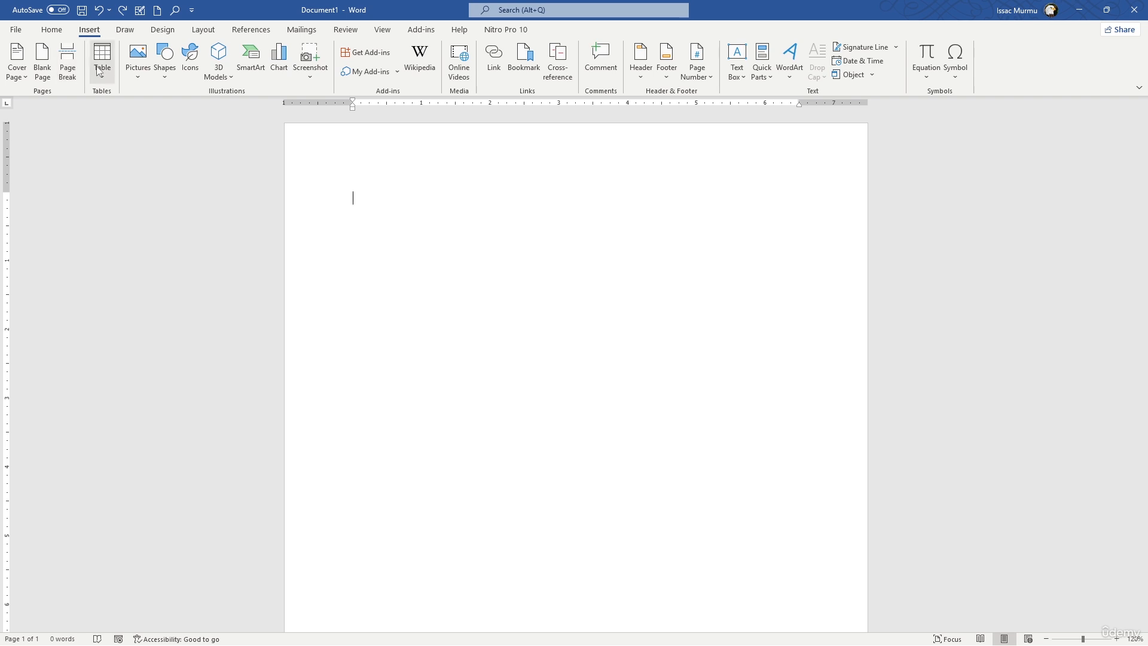
left_click(101, 67)
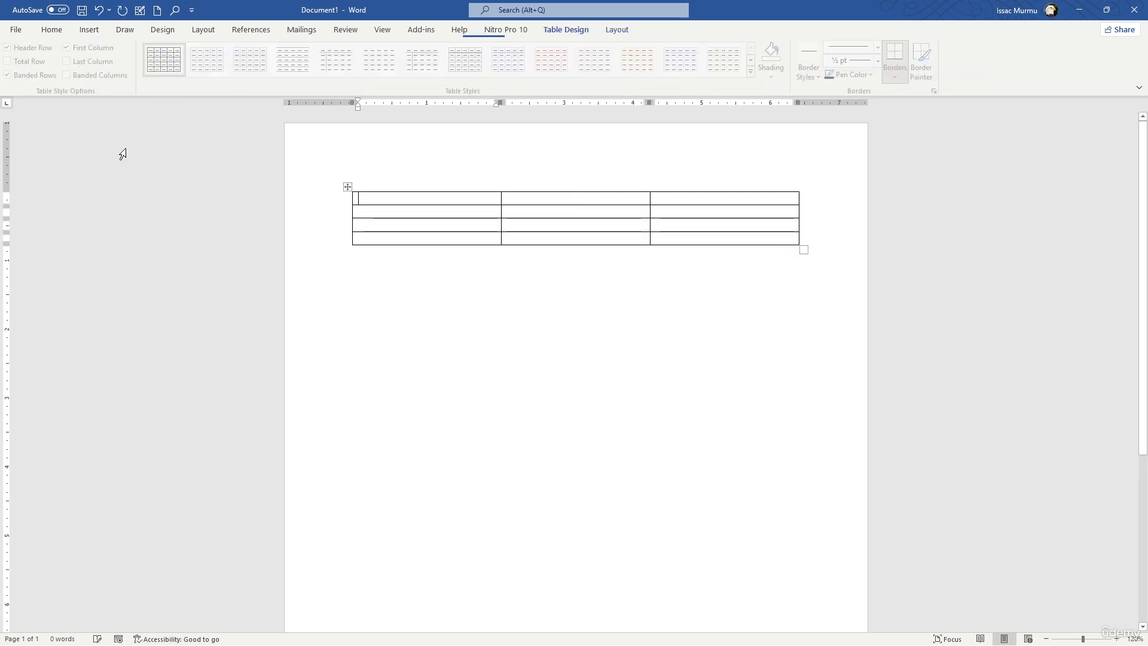
left_click(124, 149)
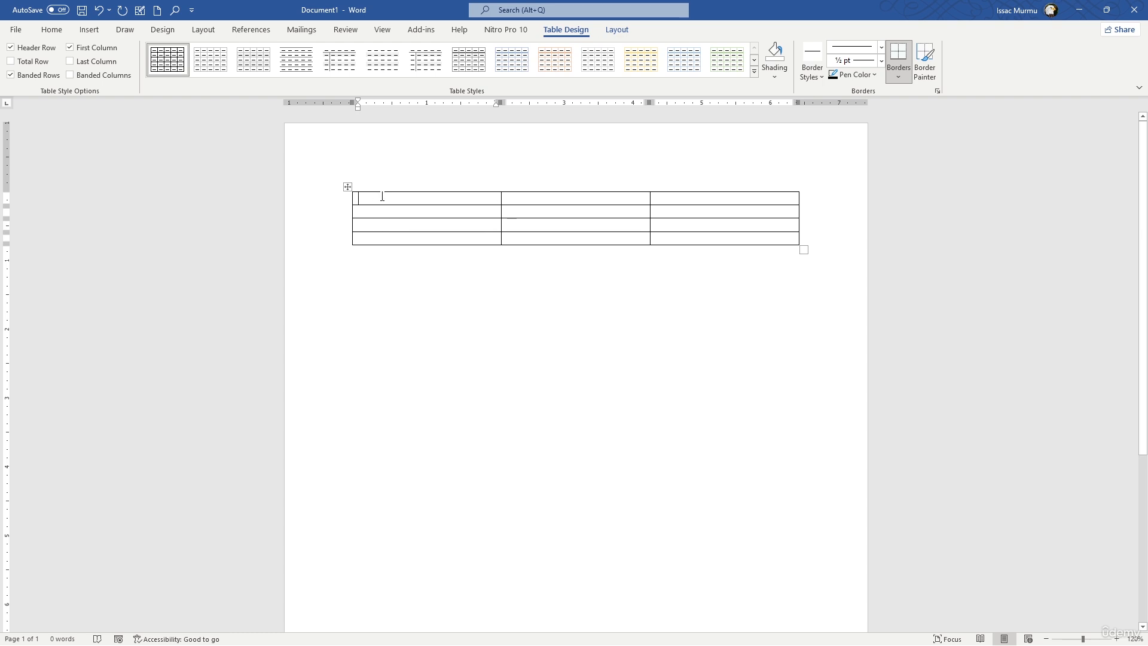
Fill the table's first row with the headings Monday, Tuesday and Wednesday.
type("Monday")
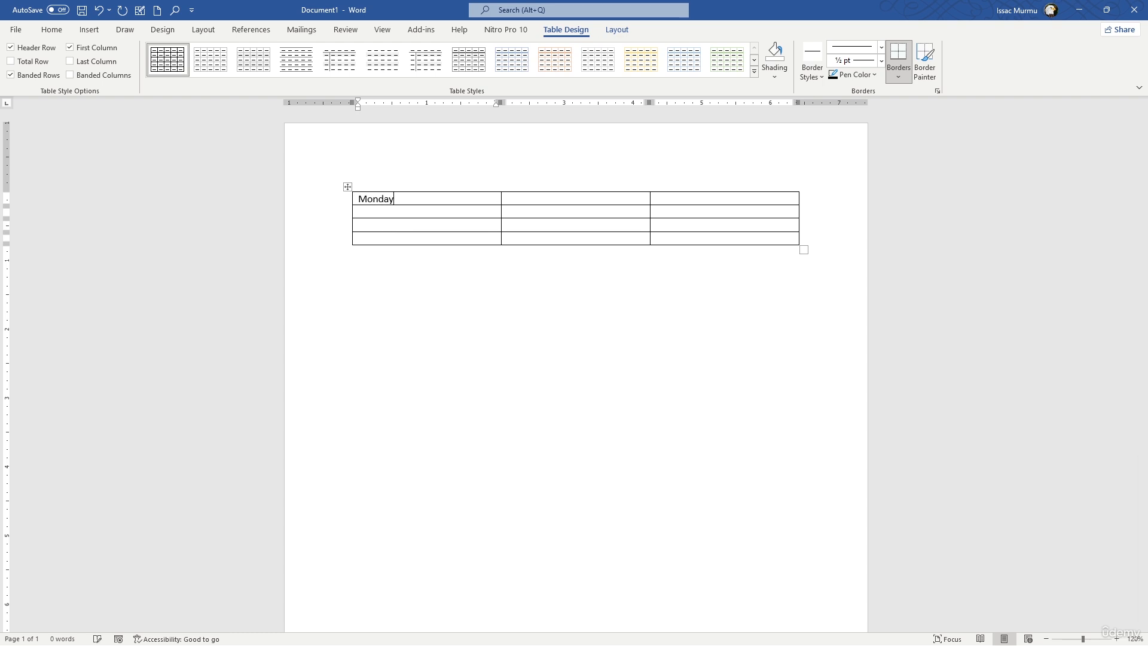
left_click(507, 198)
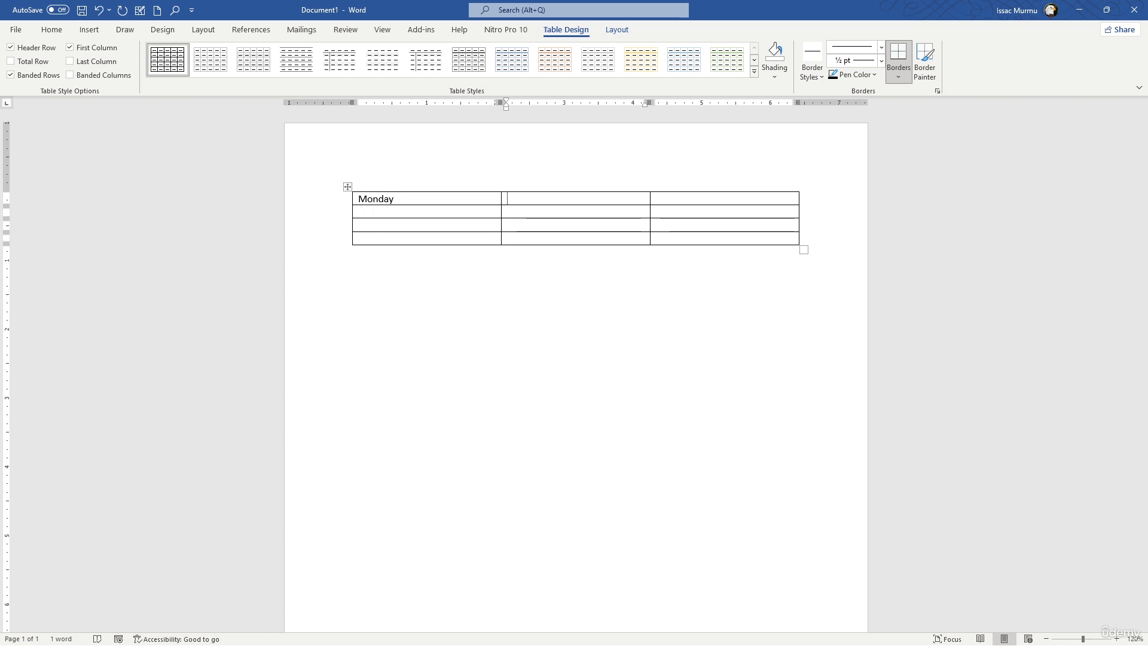
type("Tuesday")
key("Tab")
type("Wen")
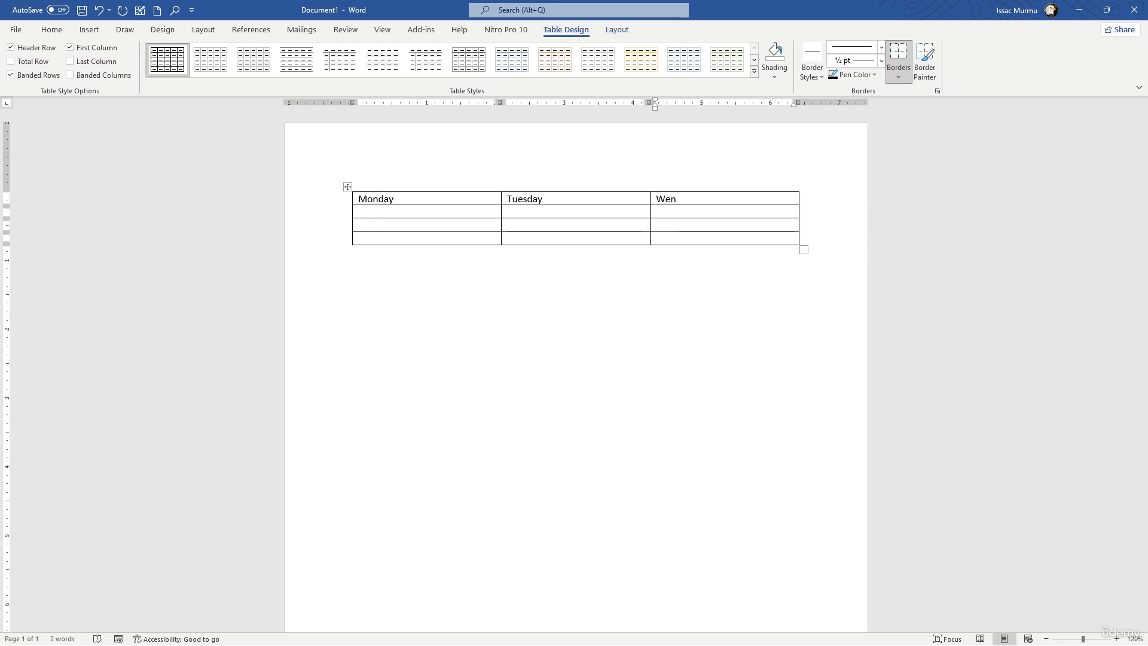
type("nesday")
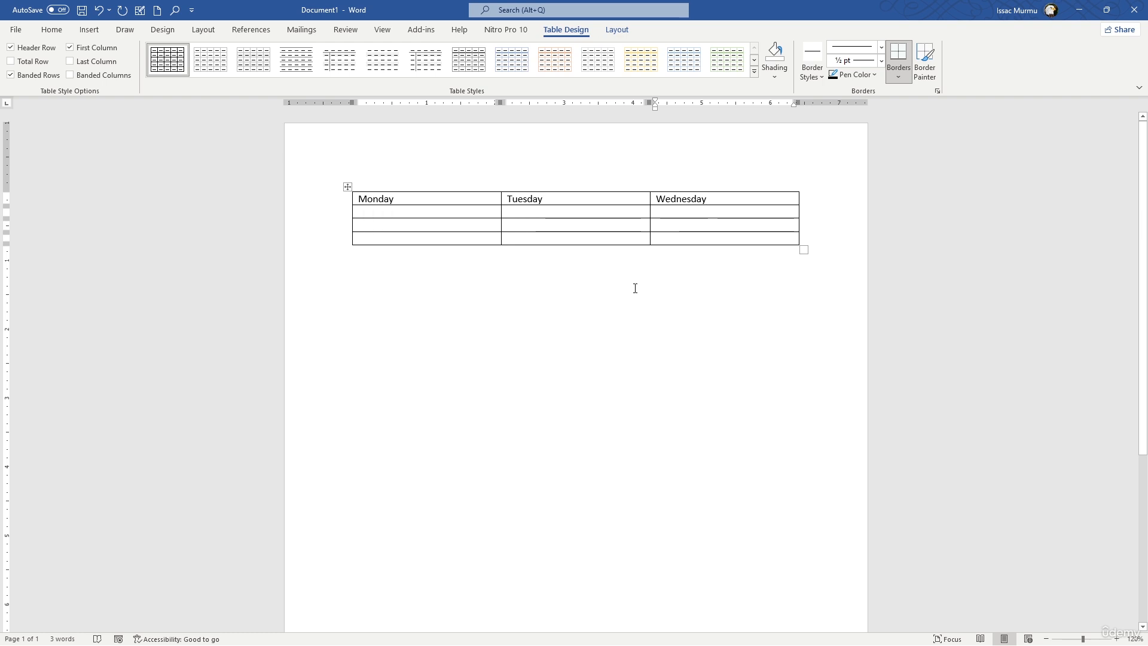
left_click(674, 311)
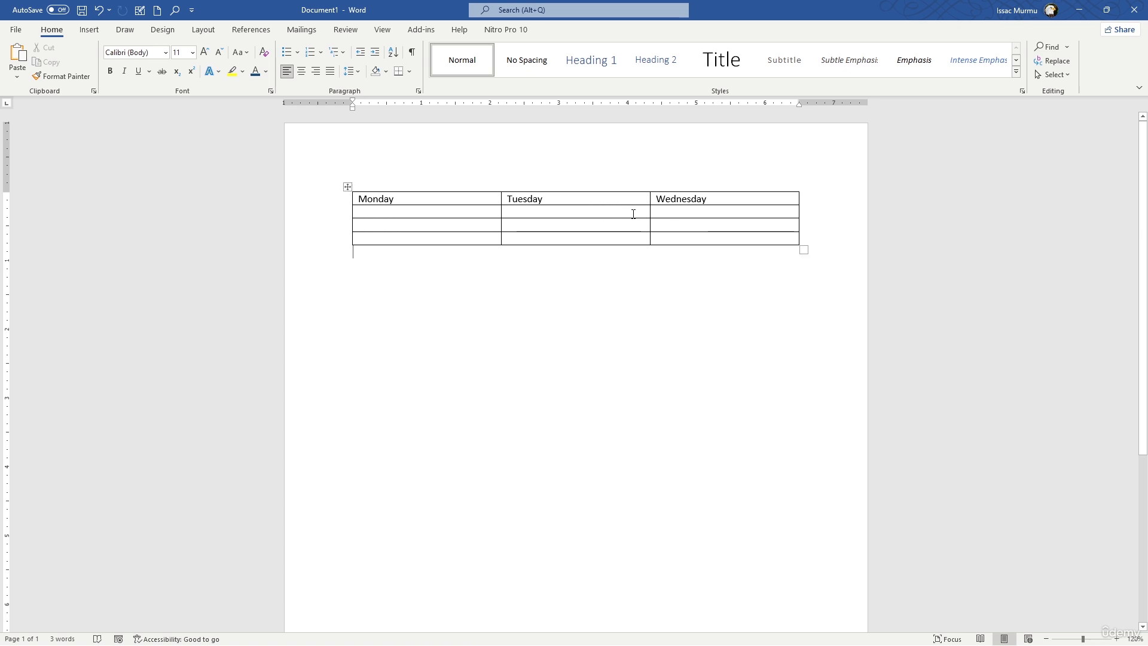
Enlarge the whole table to rows about 0.38" high and adjust the border between the Tuesday and Wednesday columns.
left_click(710, 212)
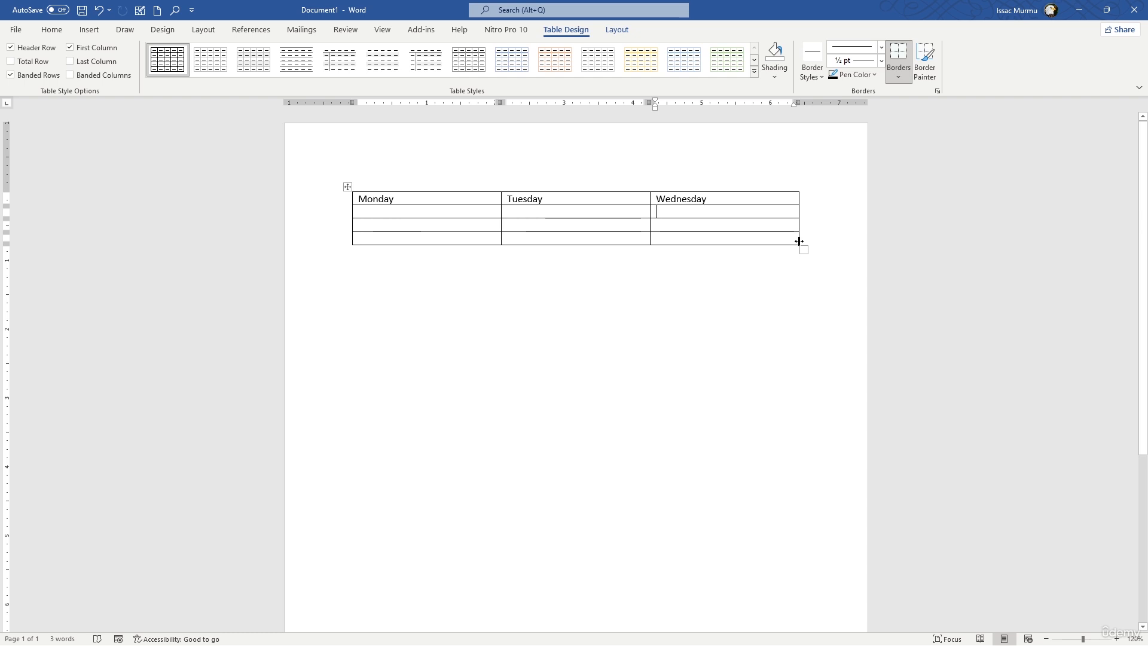
left_click_drag(797, 243, 808, 269)
left_click_drag(677, 254, 631, 257)
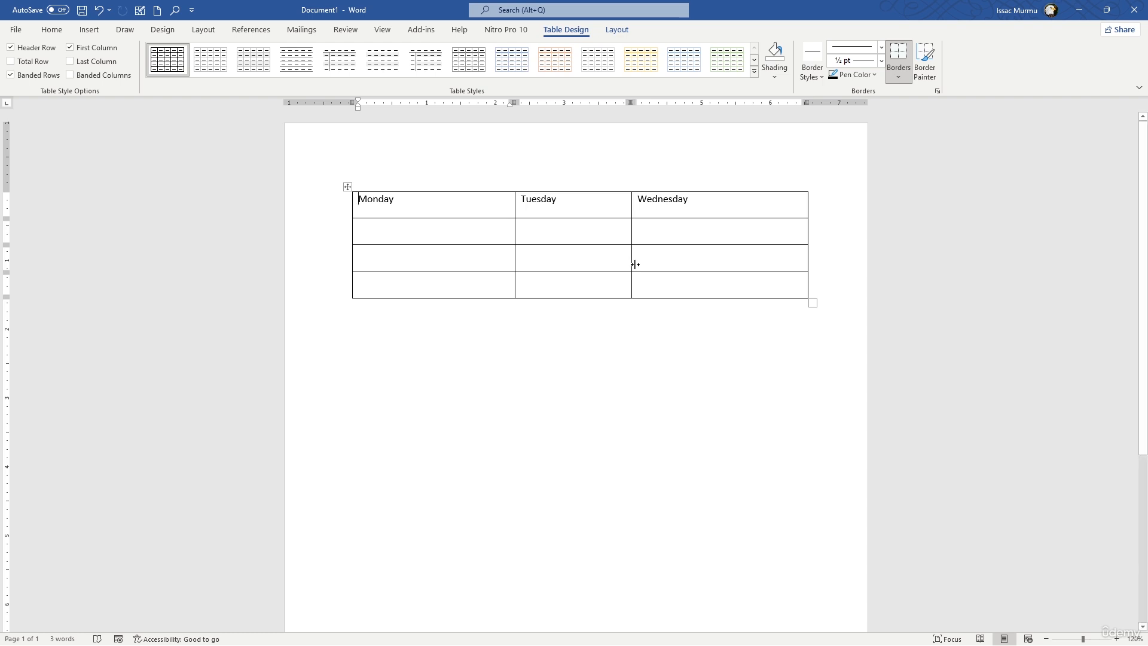
mouse_move(632, 262)
left_mouse_down()
mouse_move(690, 260)
mouse_move(624, 264)
mouse_move(649, 261)
left_mouse_up()
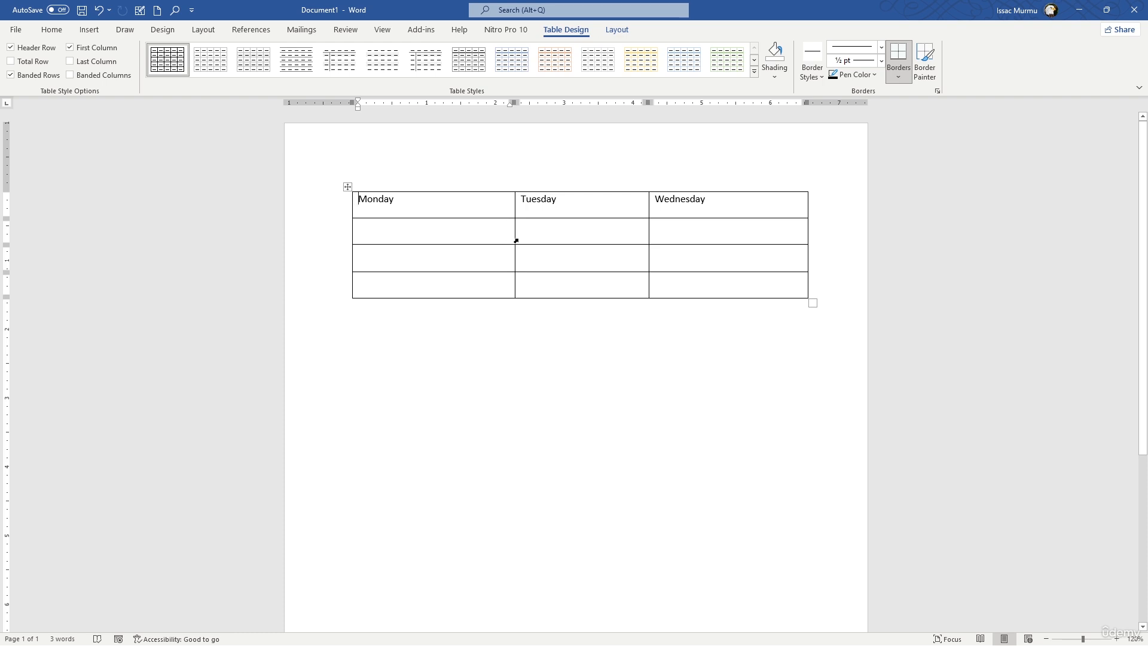
left_click(516, 240)
left_click_drag(515, 241, 456, 240)
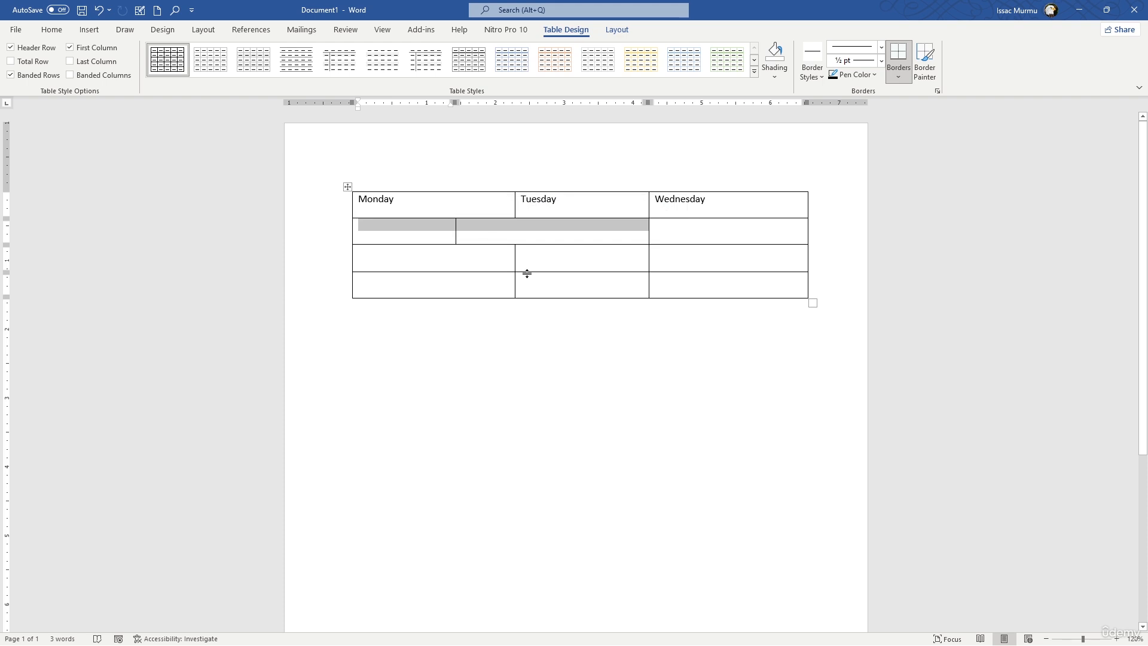
key("ctrl+z")
Move the full border between the Monday and Tuesday columns to make the Monday column about 2" wide.
left_click(548, 256)
left_click_drag(515, 205, 488, 229)
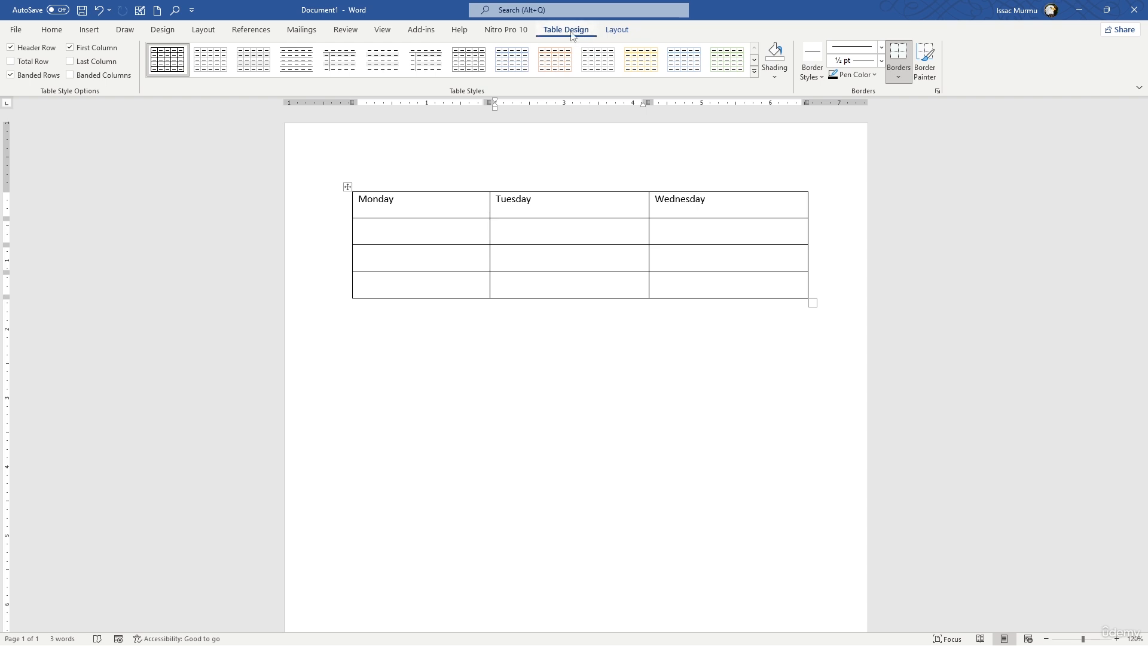
Set the height of the table's heading row to 0.5".
left_click(610, 29)
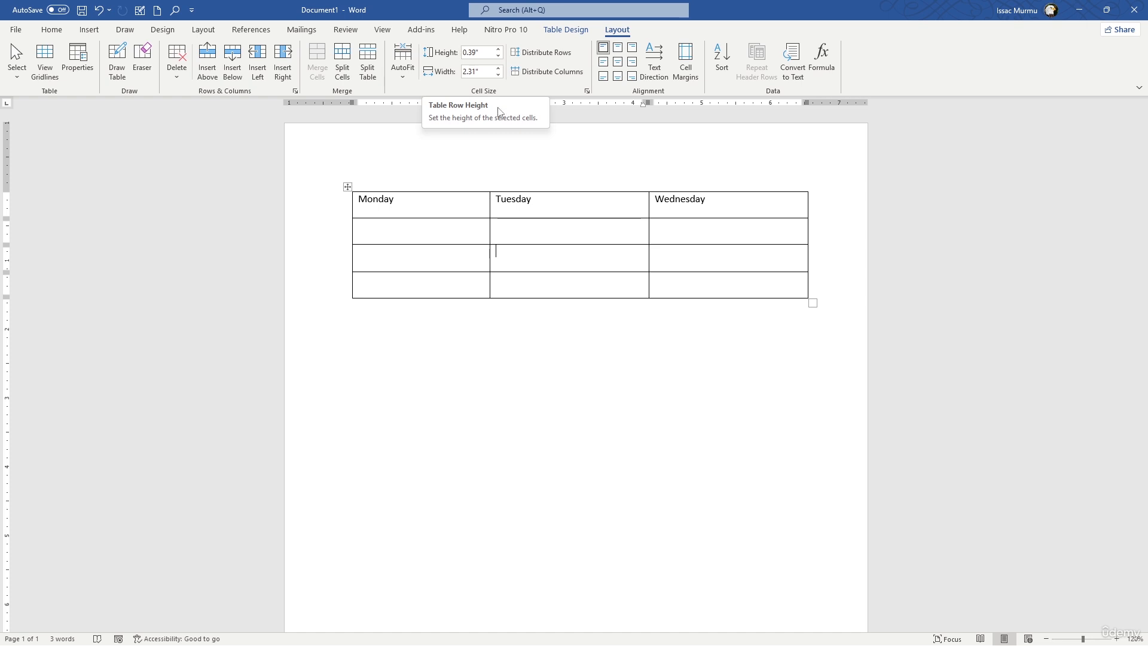
left_click(347, 187)
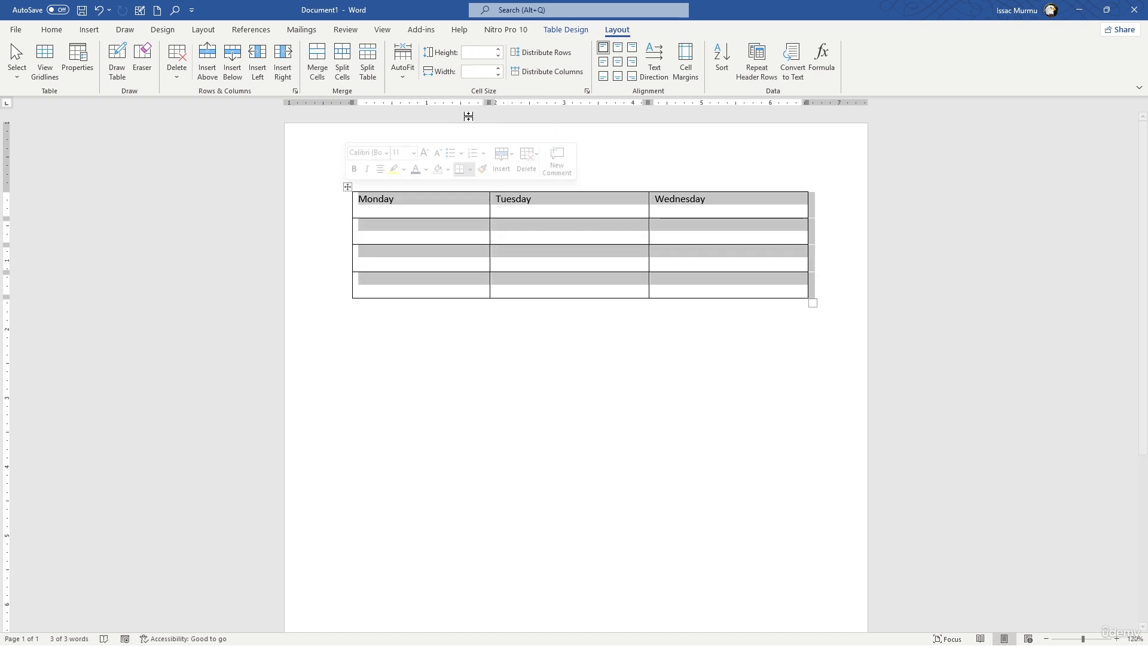
left_click(374, 186)
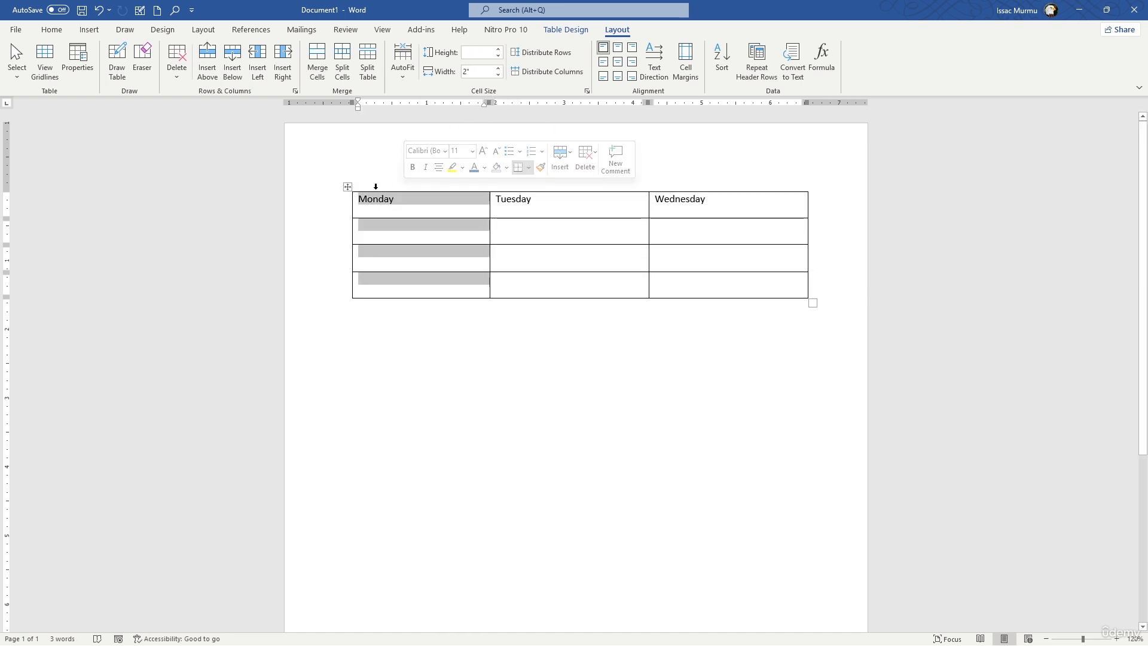
left_click(377, 208)
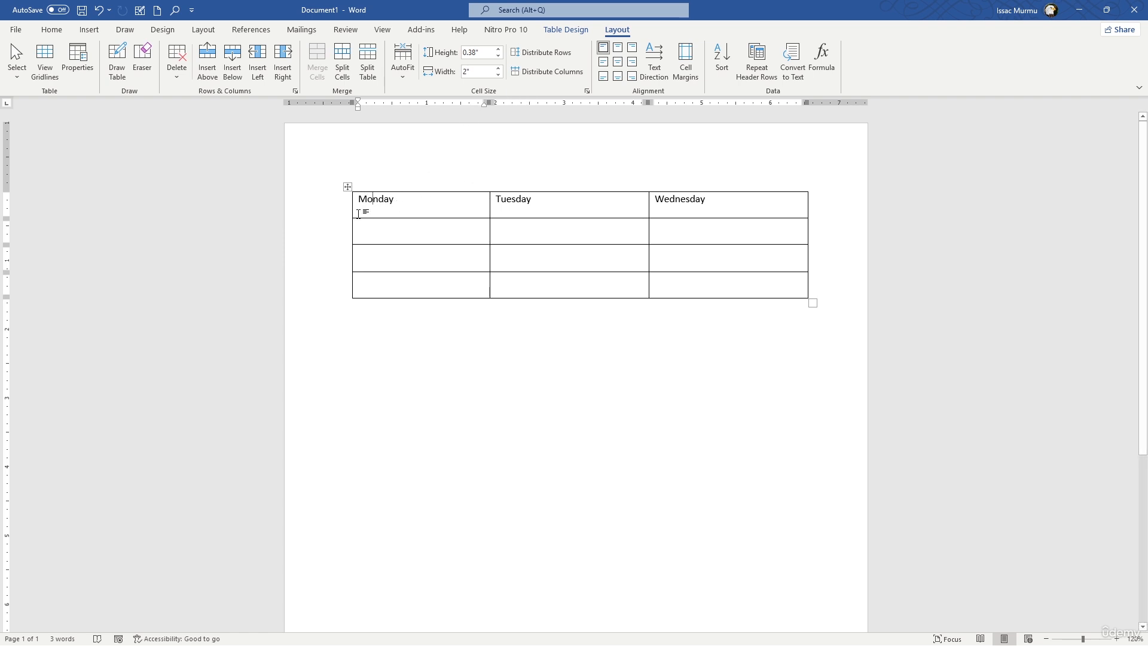
left_click(500, 49)
left_click(499, 49)
left_click(499, 49)
left_click(500, 49)
left_click(499, 49)
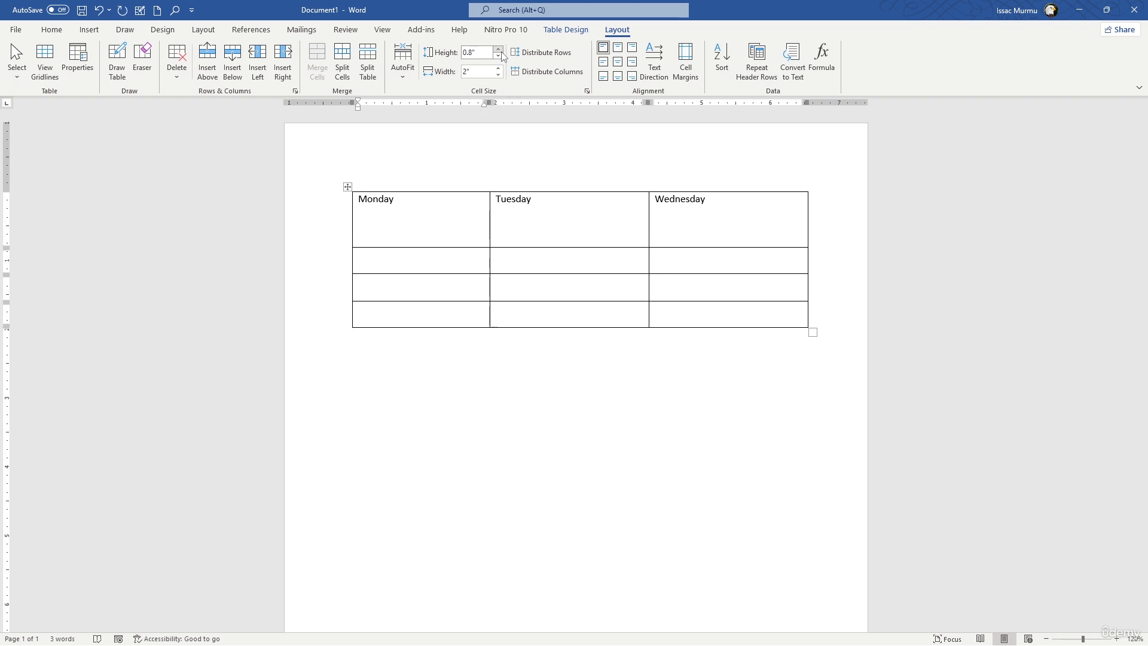
left_click(498, 56)
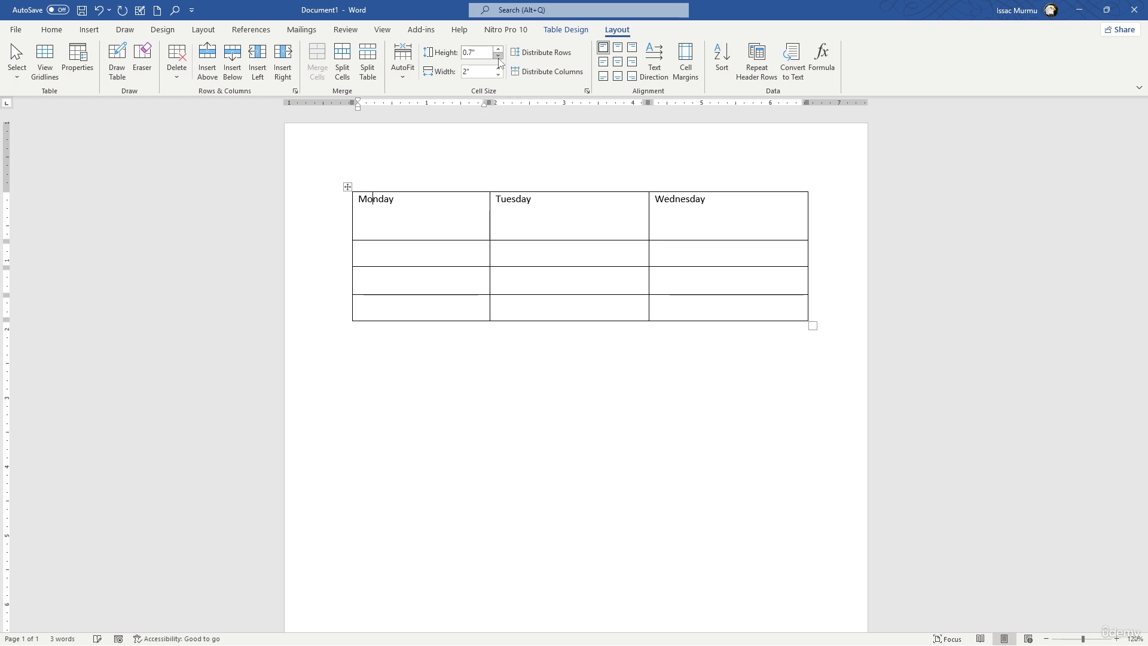
left_click(498, 56)
left_click(498, 57)
Try a narrower width for the Monday column, set it back to 2" and leave the table.
left_click(498, 75)
left_click(498, 75)
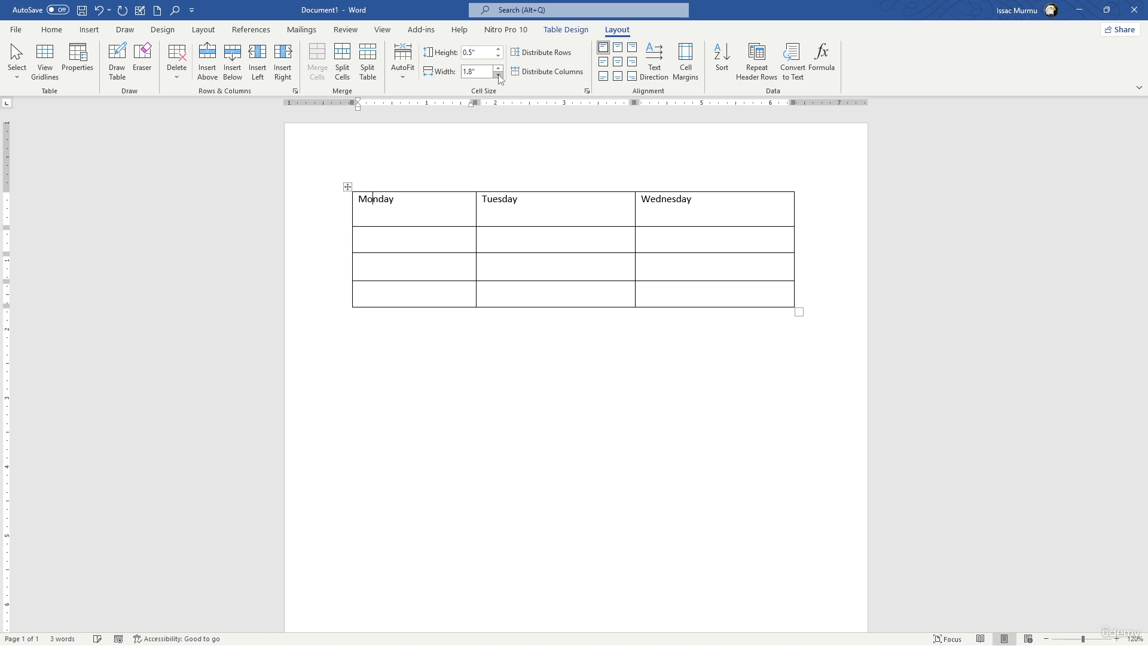
left_click(498, 75)
left_click(498, 74)
left_click(498, 67)
left_click(498, 67)
left_click(498, 68)
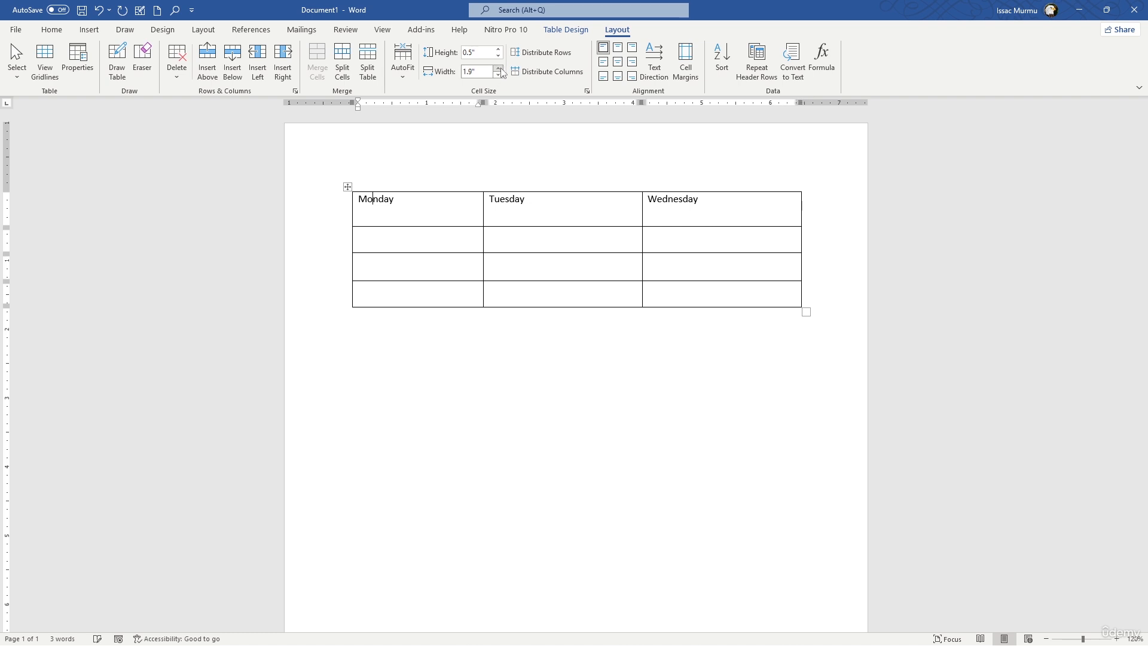
left_click(498, 68)
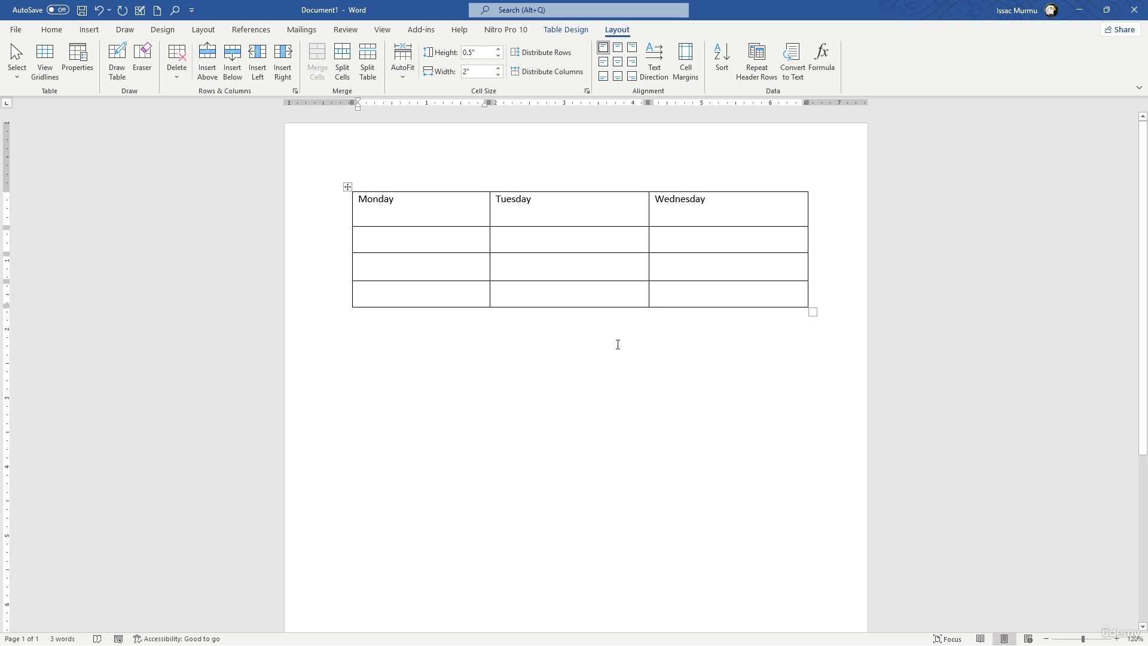
left_click(584, 313)
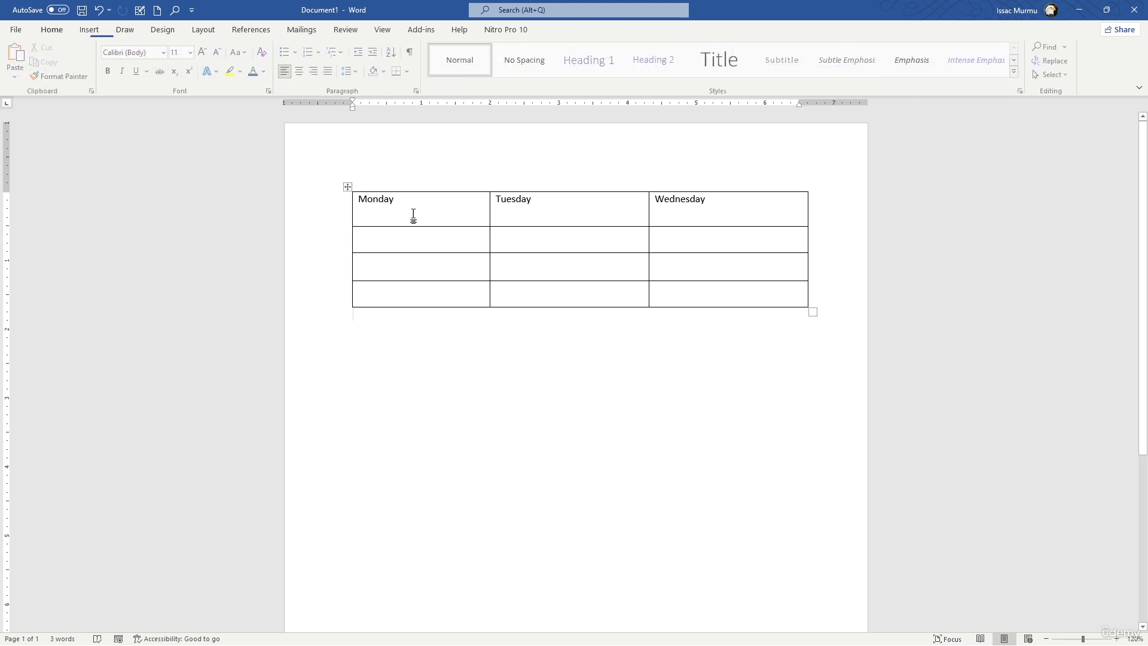
Apply the blue Grid Table 4 - Accent 1 style to the whole table.
left_click(346, 186)
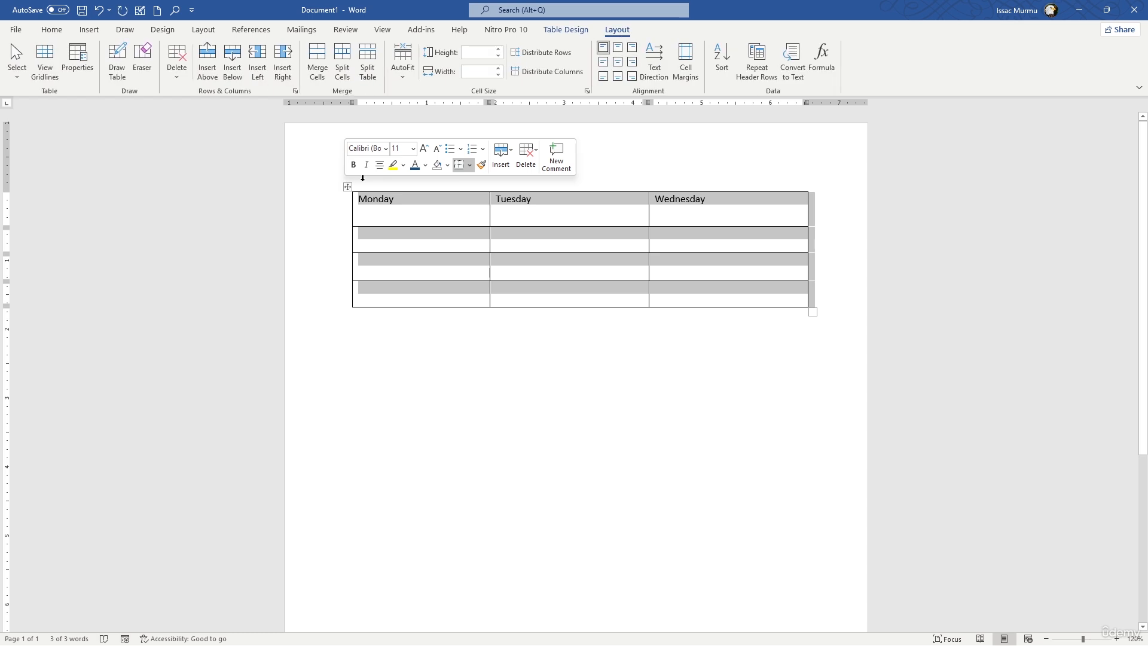
left_click(568, 31)
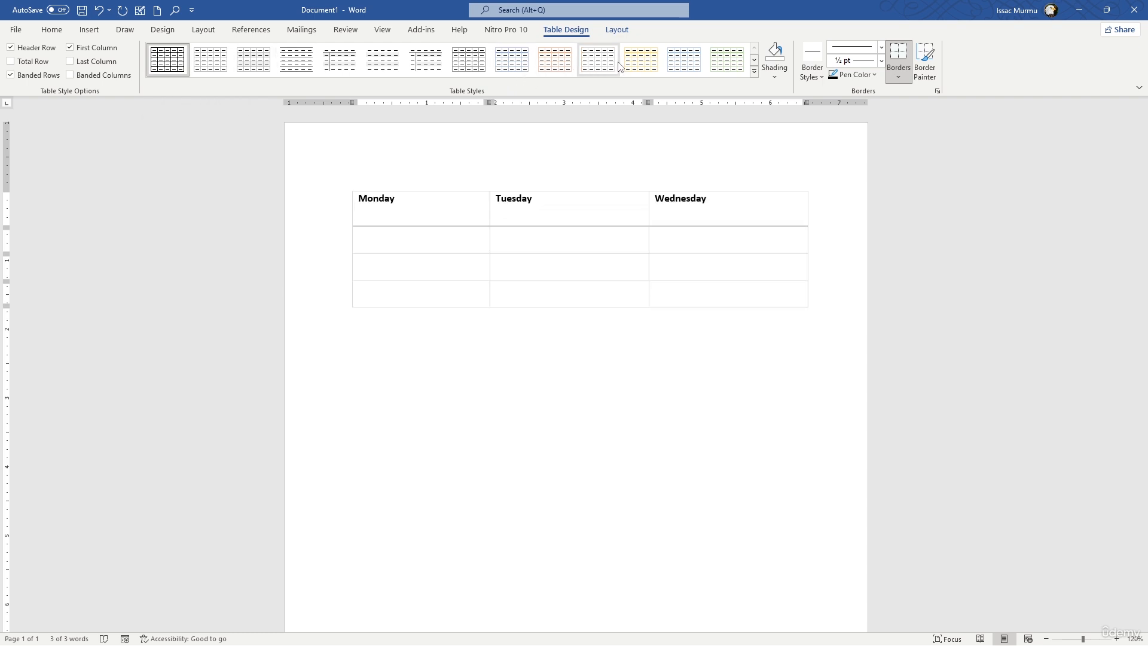
left_click(754, 72)
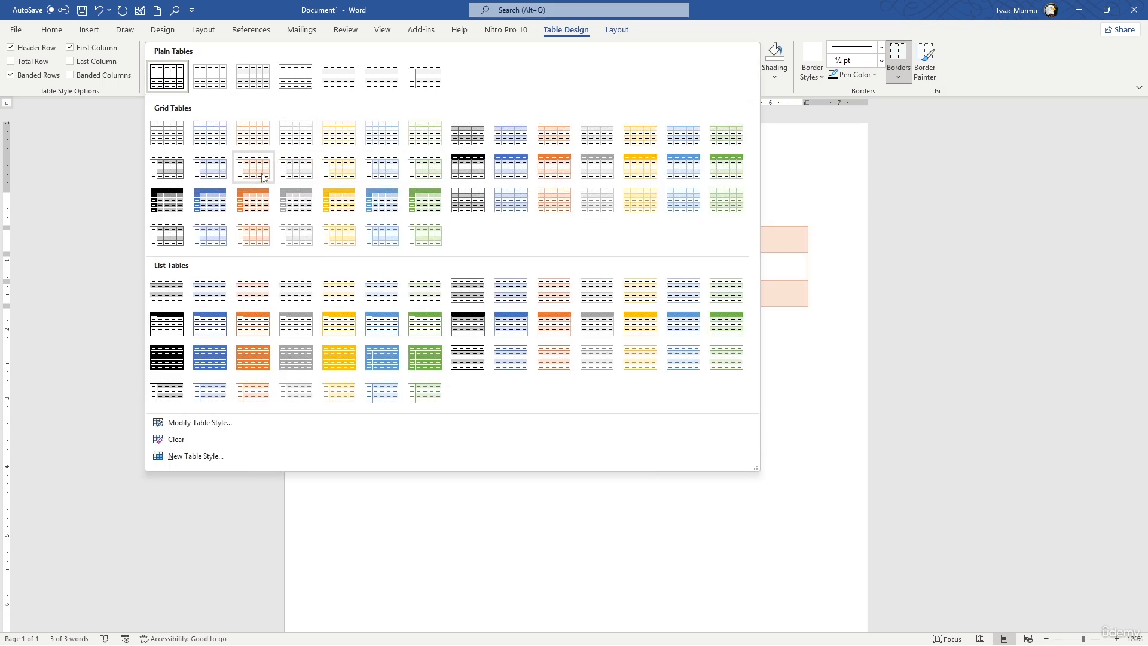
left_click(565, 164)
key("ctrl+a")
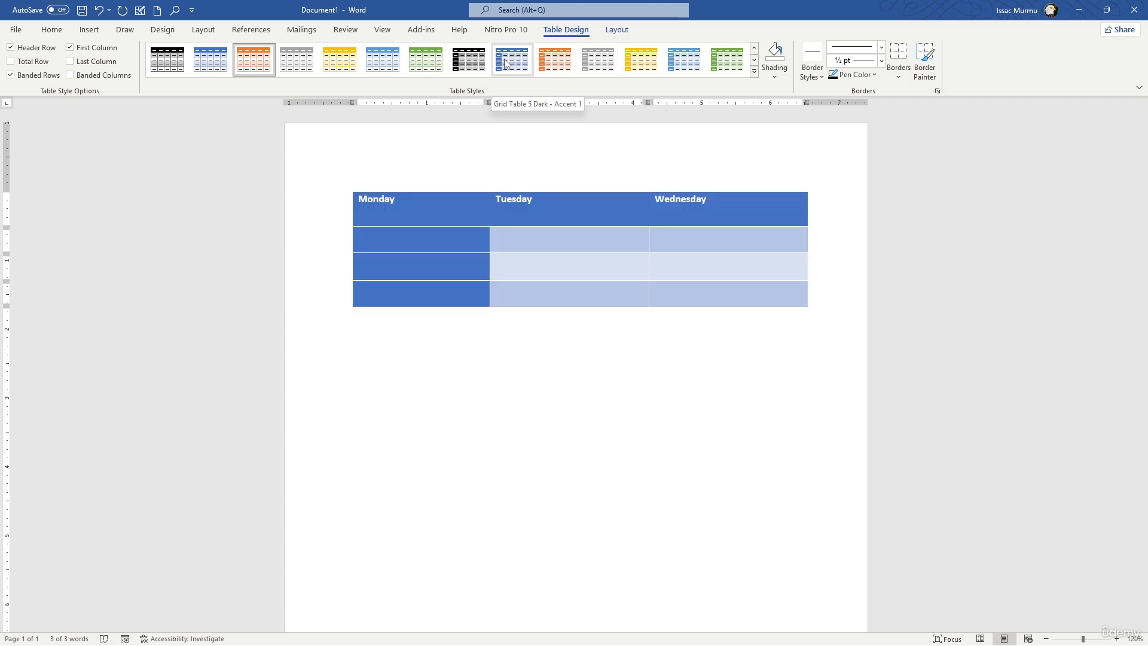
left_click(215, 62)
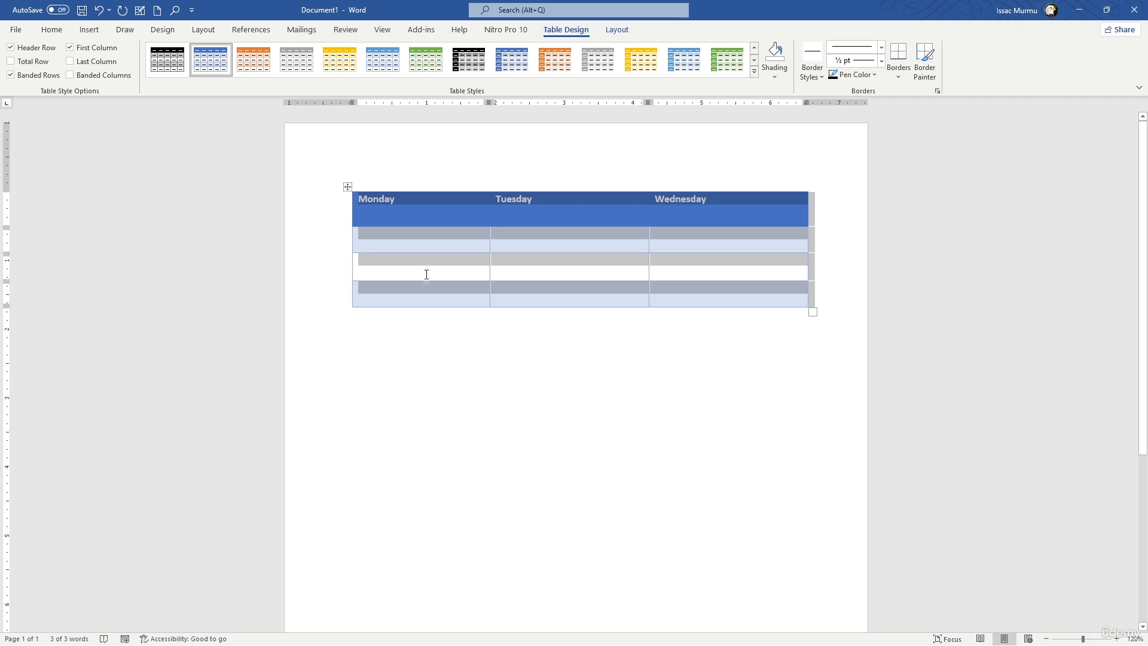
Apply all borders to the whole weekday table.
left_click(410, 245)
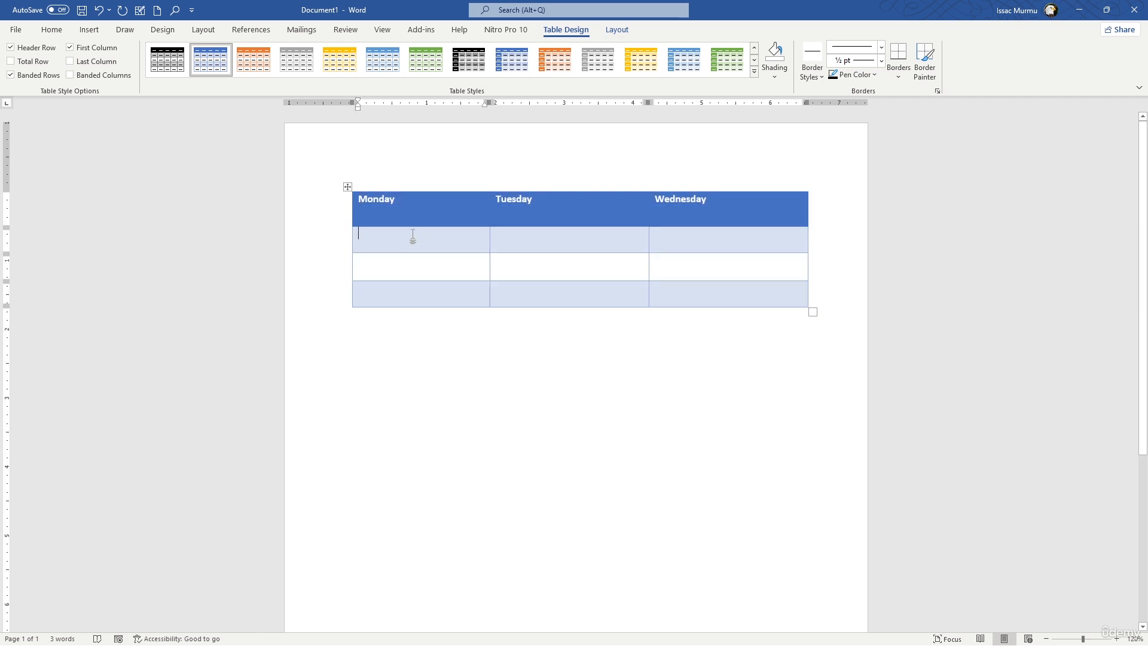
left_click(629, 216)
left_click(475, 208)
left_click(348, 187)
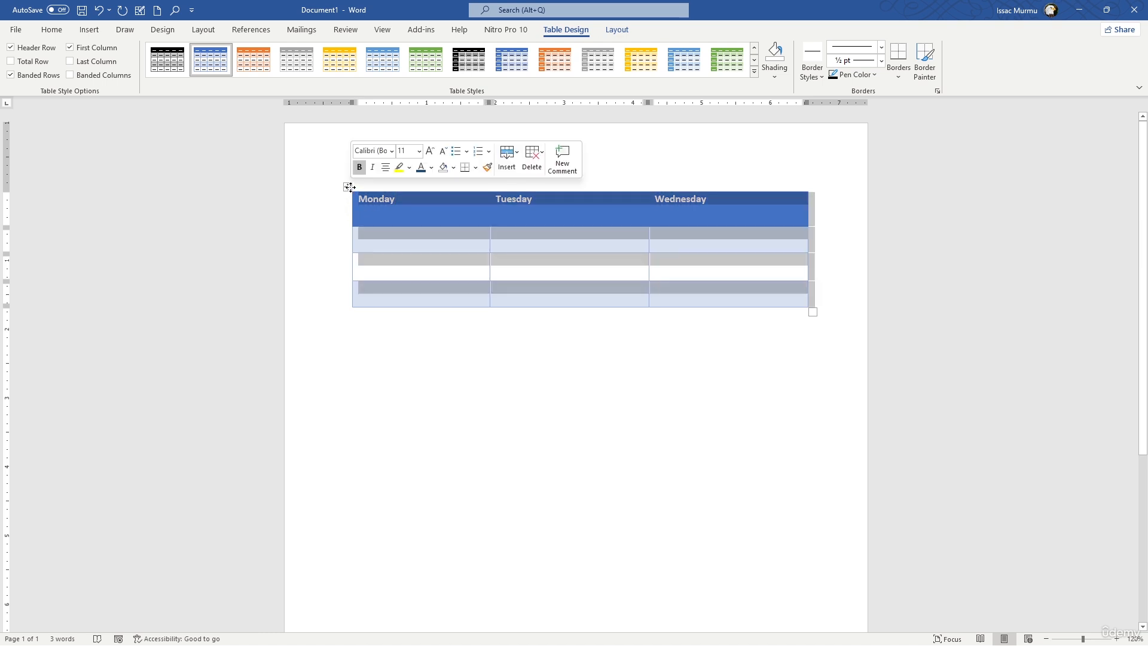
left_click(901, 78)
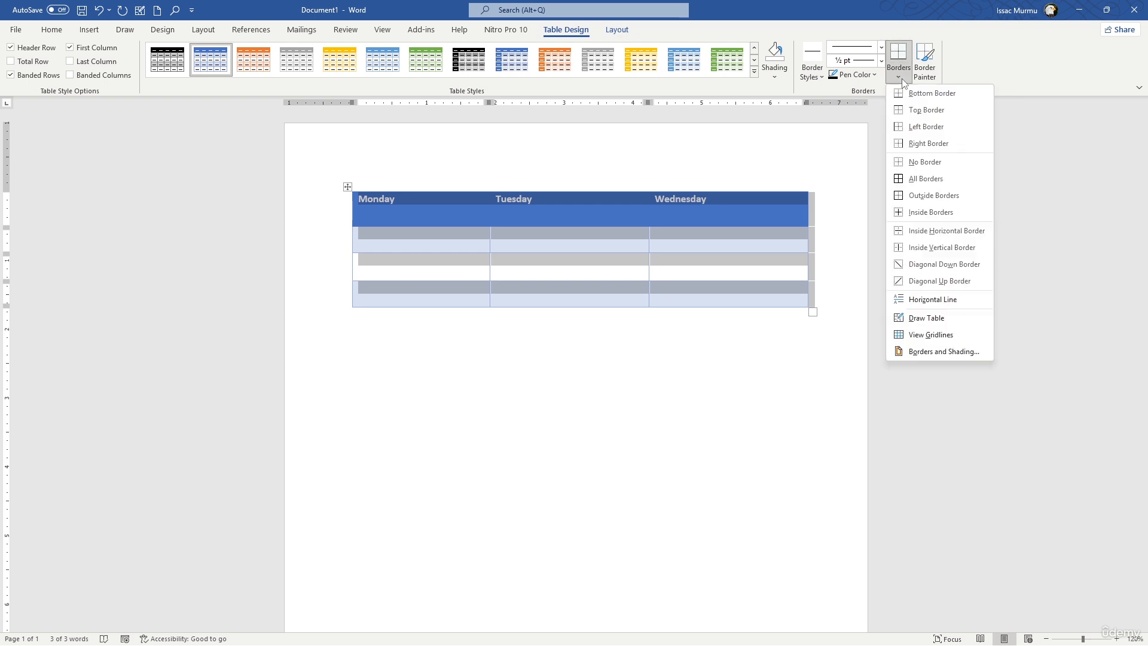
left_click(914, 178)
left_click(704, 314)
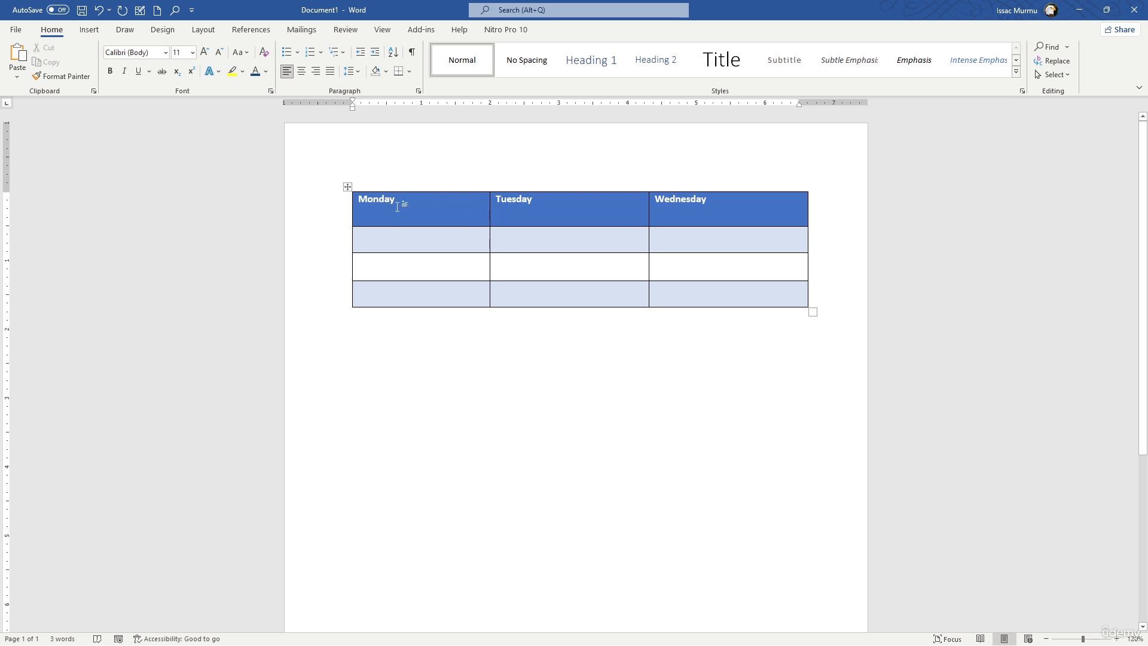
Merge the Monday, Tuesday and Wednesday heading cells into a single cell.
left_click_drag(400, 205, 686, 205)
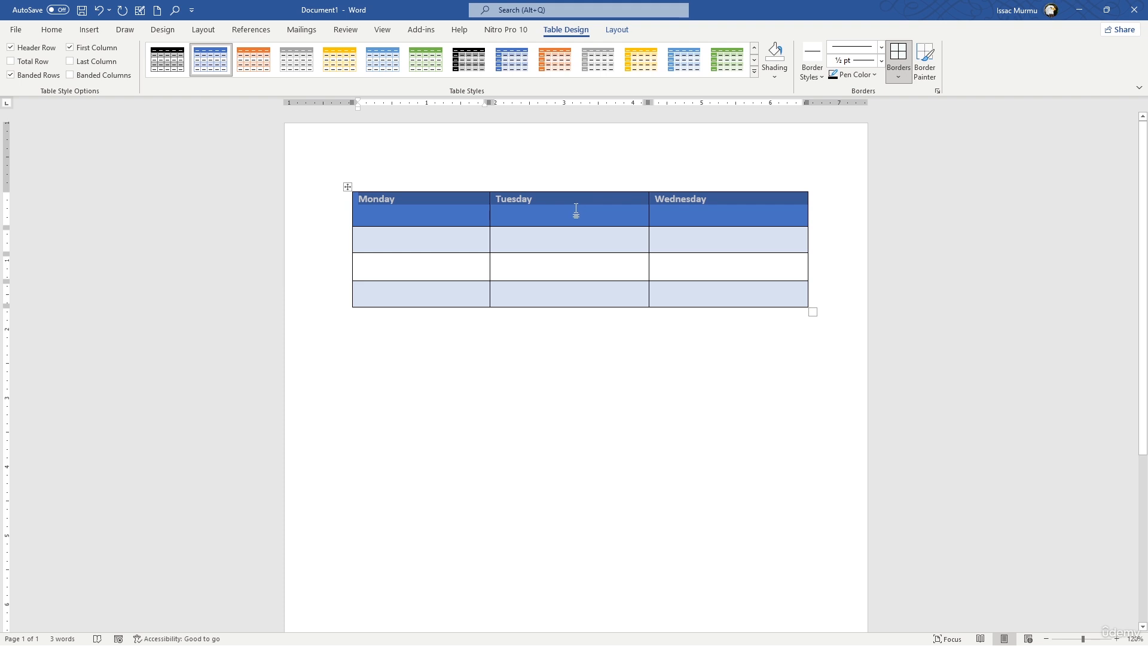
left_click(618, 31)
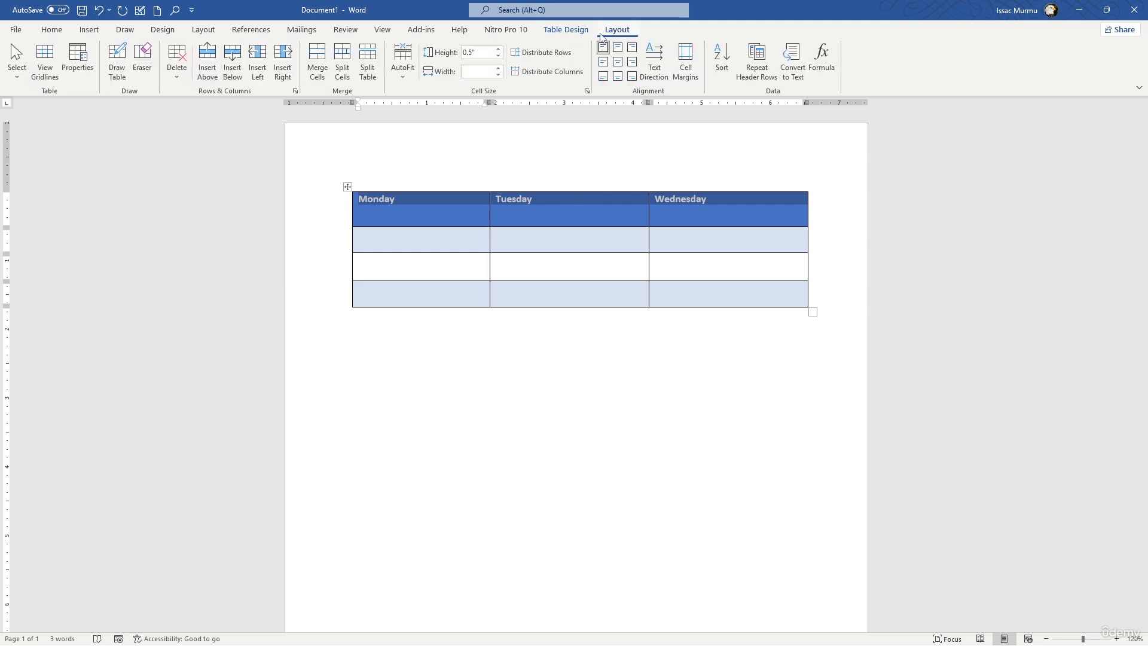
left_click(320, 79)
Replace the merged heading cell's text with "Weekly Schedule" and centre it horizontally.
left_click_drag(397, 223, 357, 187)
key("Delete")
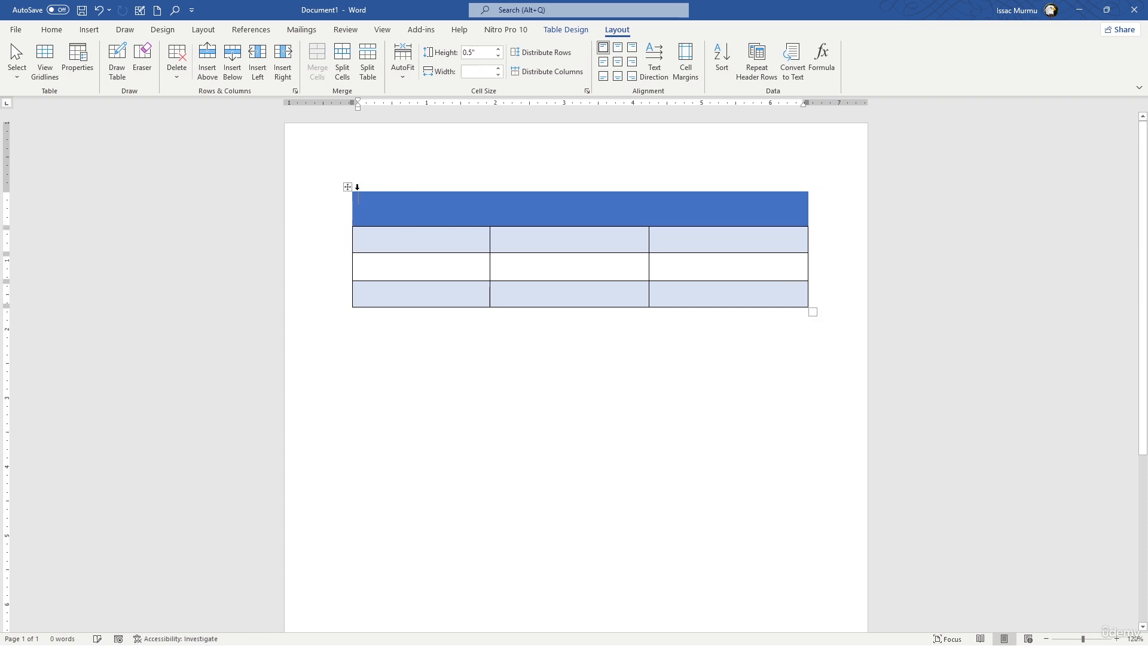
type("We")
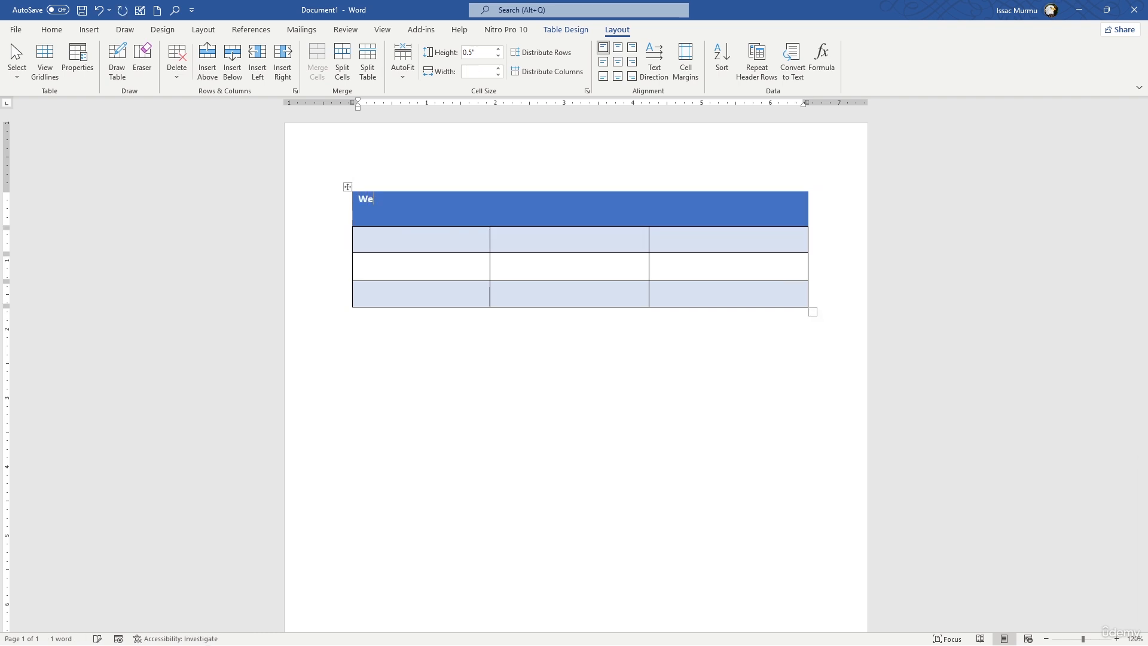
type("ekl")
type("y Sch")
type("d")
type("dule")
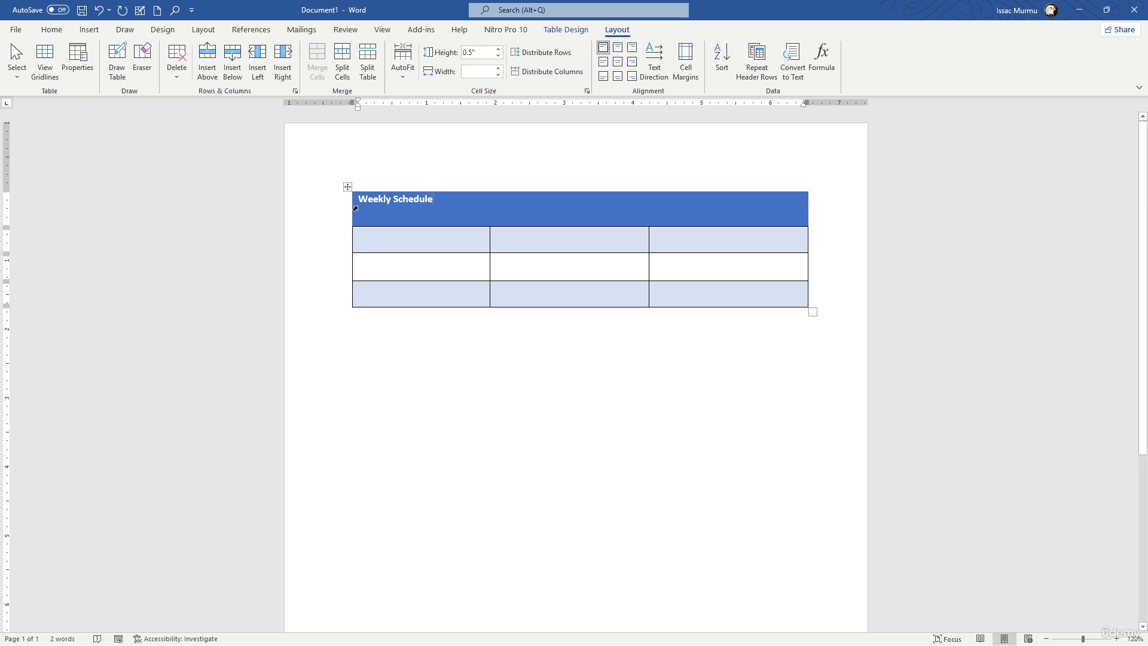
left_click(51, 30)
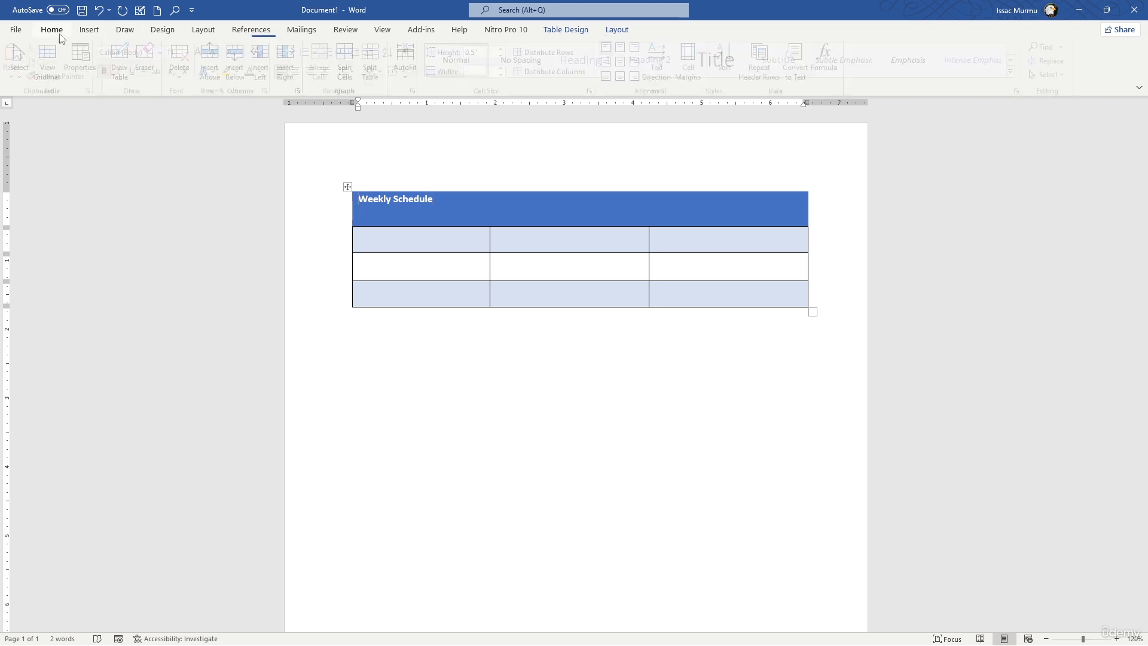
left_click(301, 71)
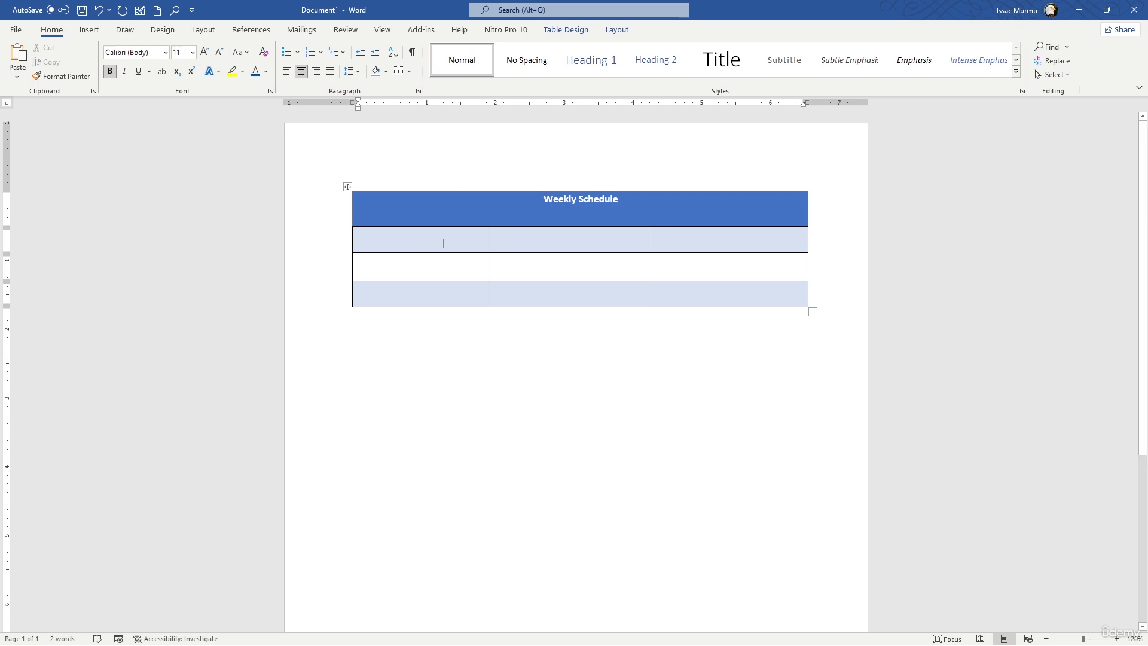
Enter "Monday" in the first cell of the row below the Weekly Schedule heading.
left_click(441, 243)
type("Modan")
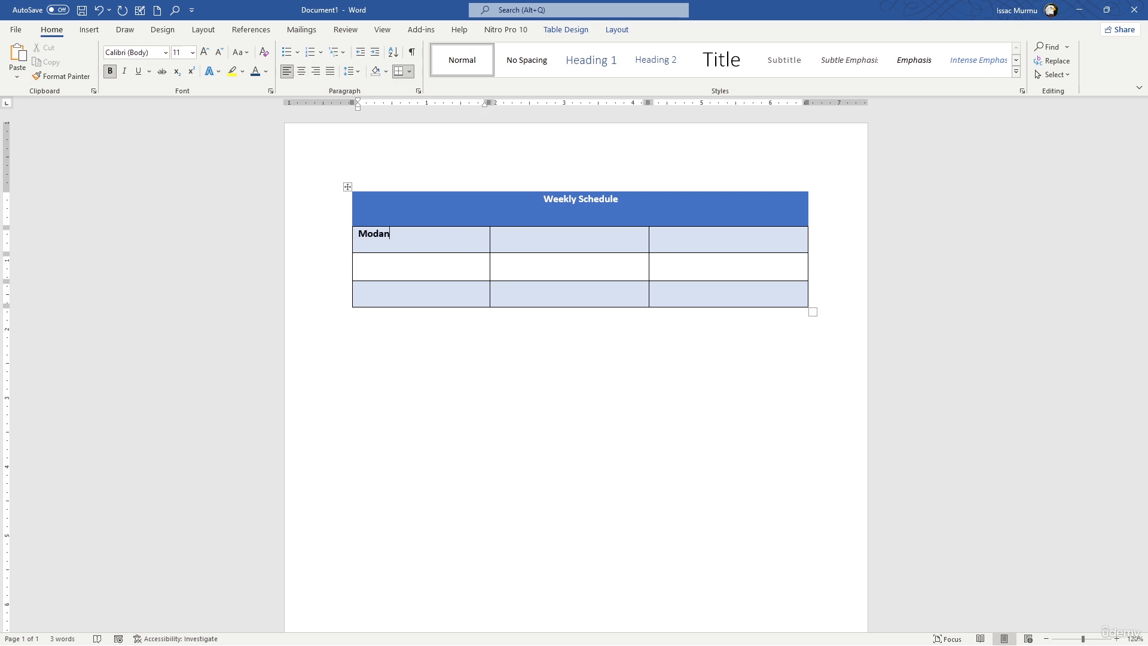
key("BackSpace")
key("BackSpace")
type("nay")
key("BackSpace")
key("BackSpace")
key("BackSpace")
key("BackSpace")
type("nday")
Fill the remaining two cells of the Monday row with "Tuesday" and "Wednesday".
key("Tab")
type("Tuesday")
key("Tab")
type("wddn")
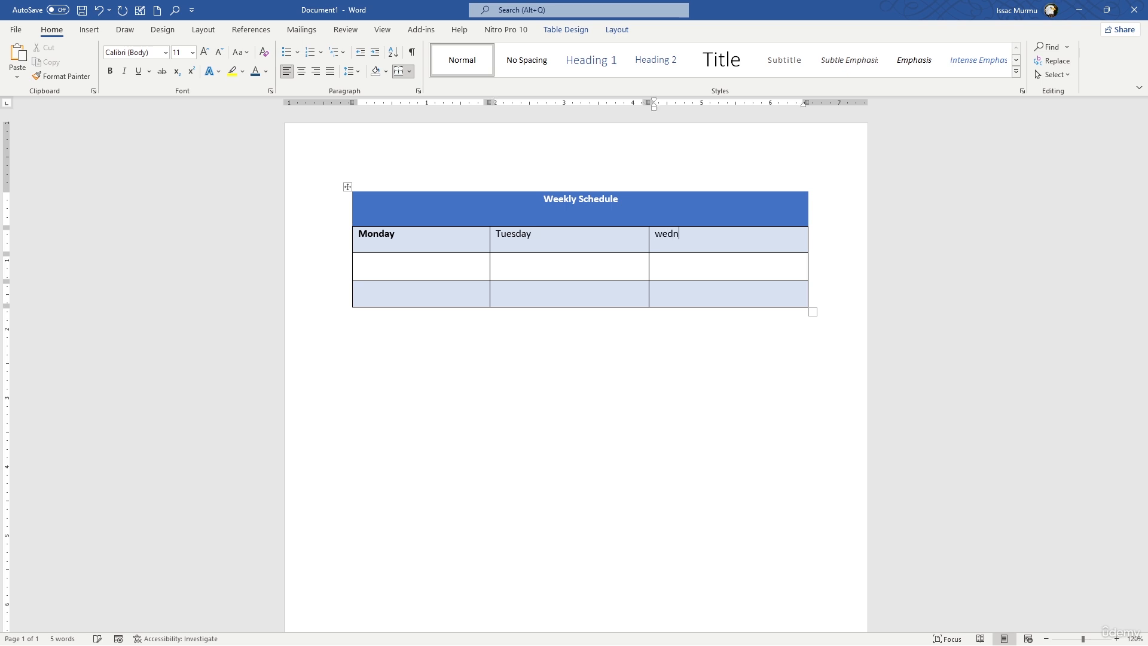
type("esday")
key("Return")
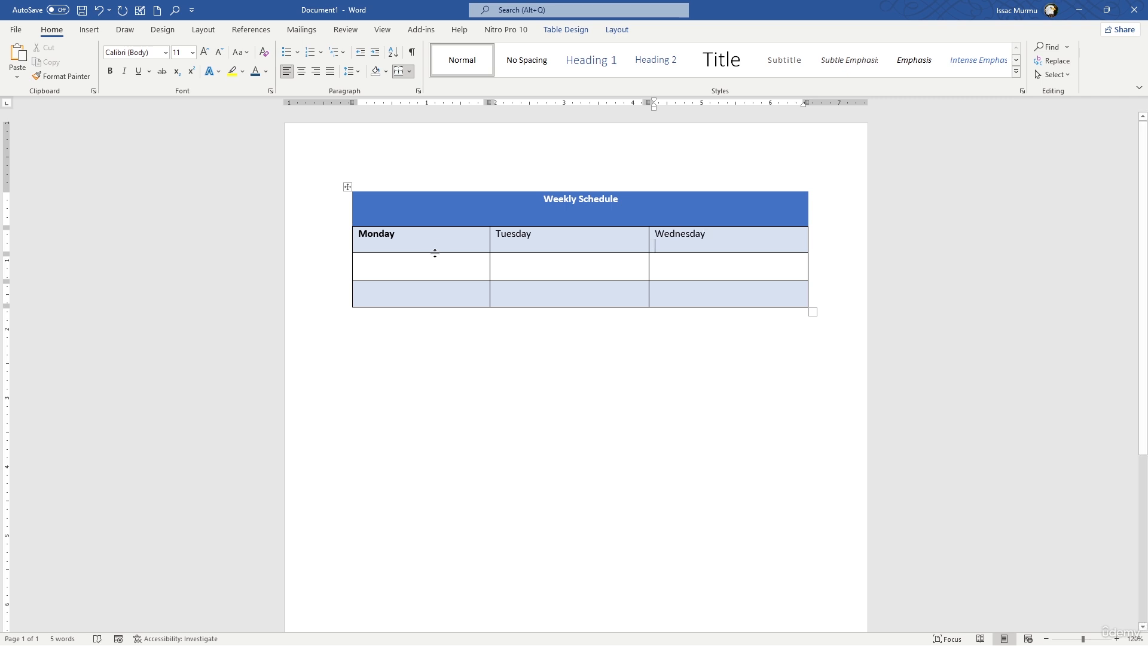
left_click(503, 293)
Insert a new table with four columns and three rows below the weekly schedule table.
left_click(736, 343)
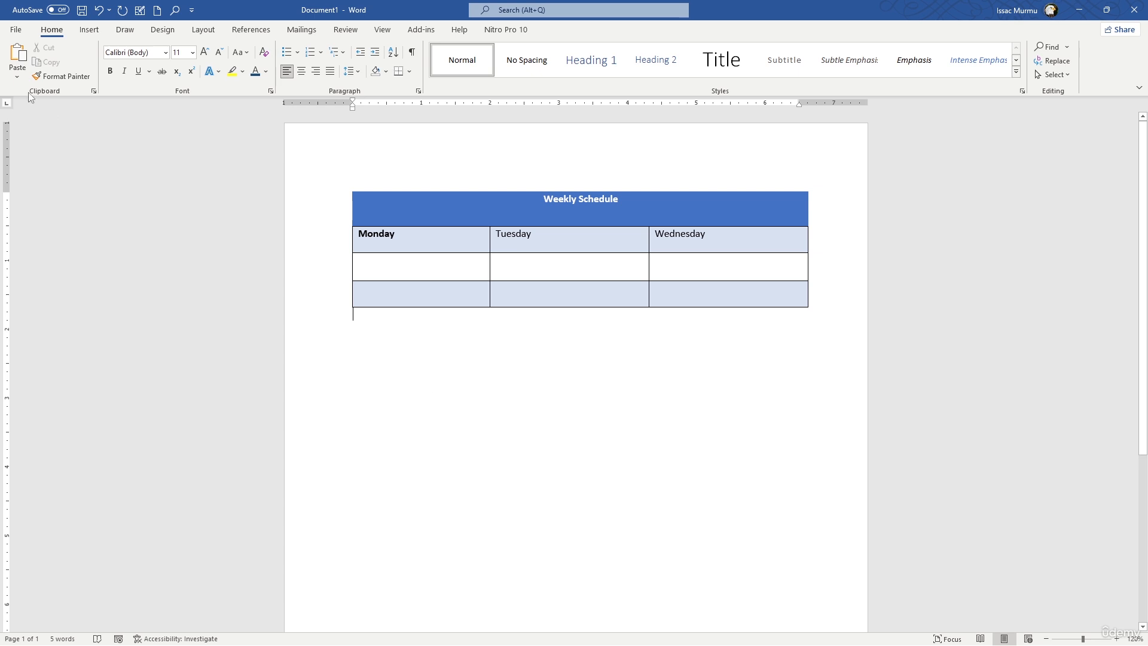
left_click(90, 30)
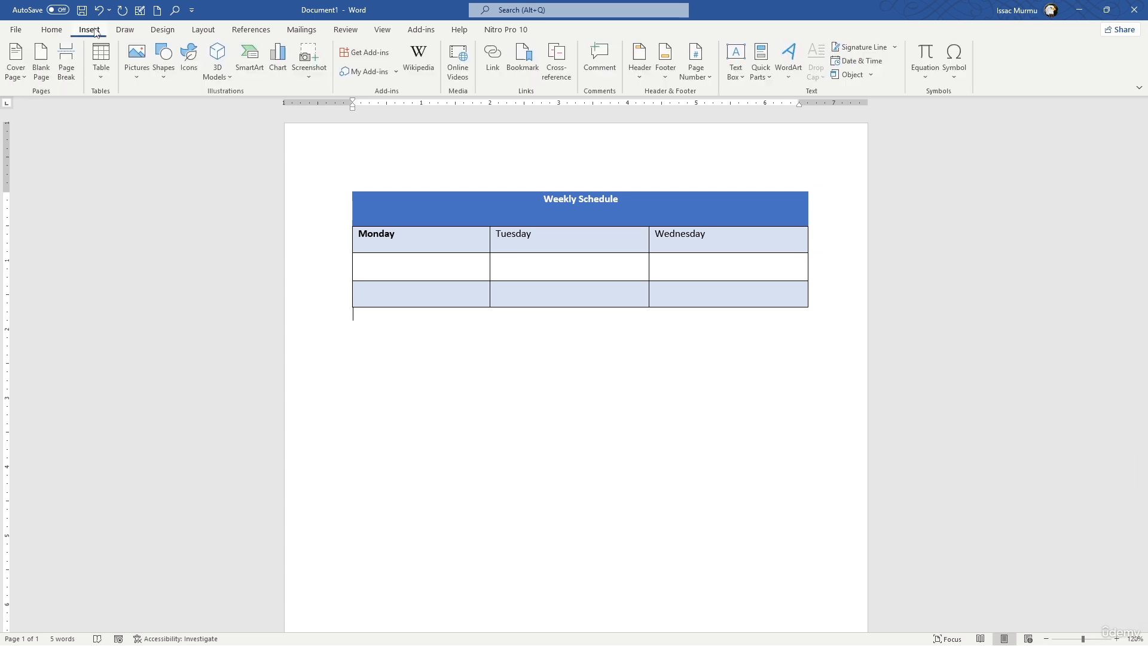
left_click(103, 73)
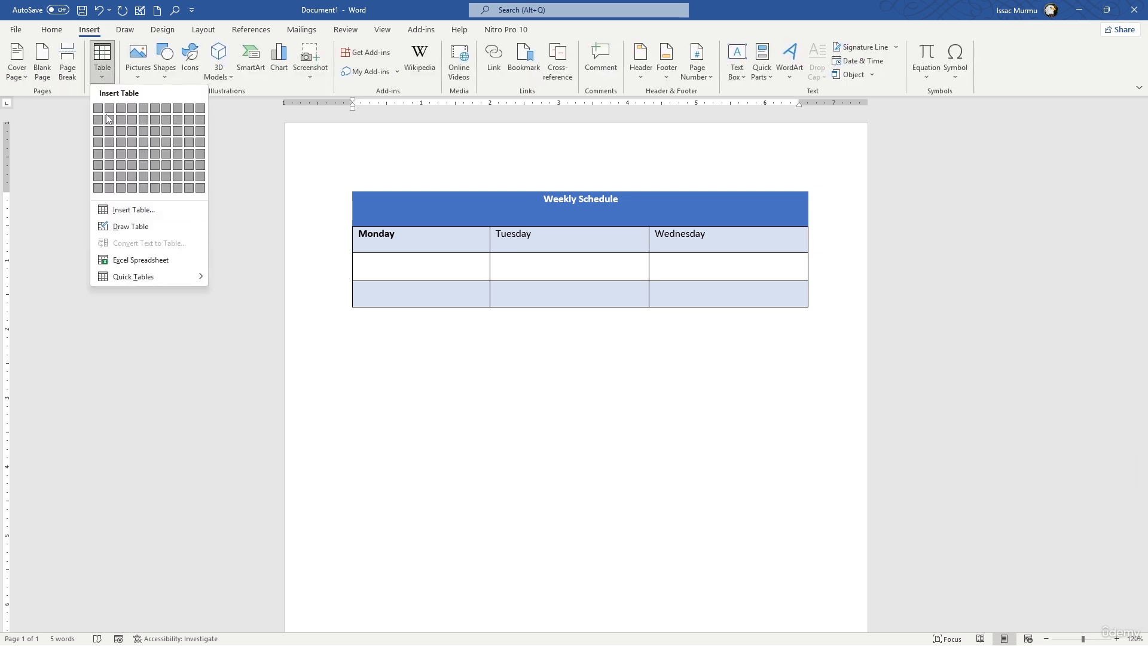
left_click(364, 311)
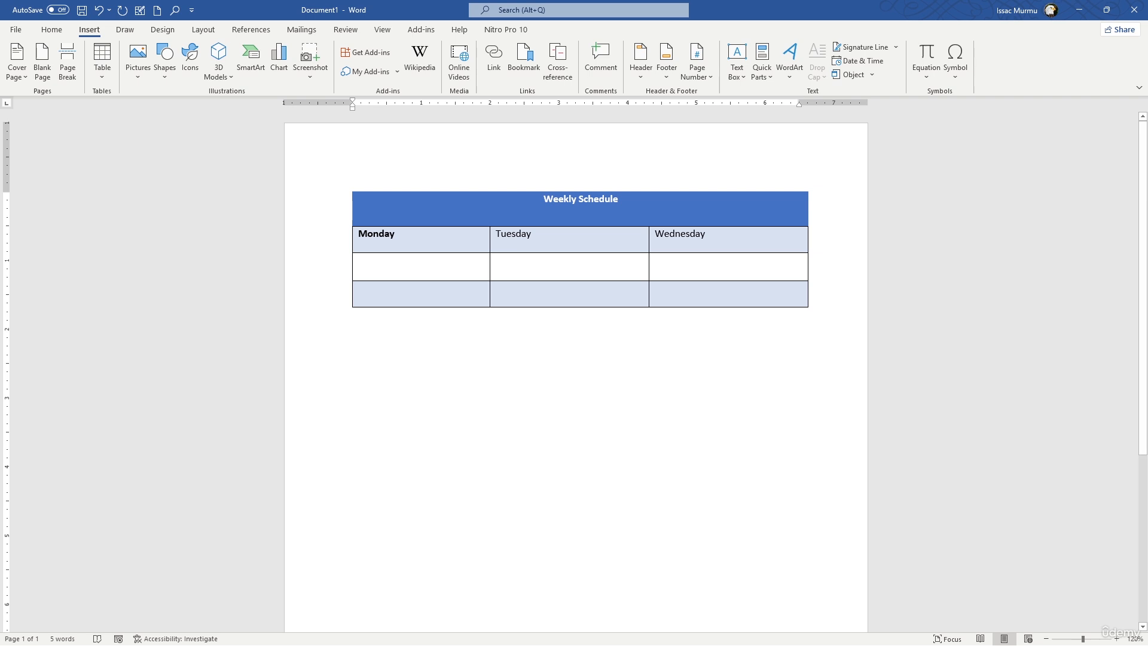
left_click(102, 63)
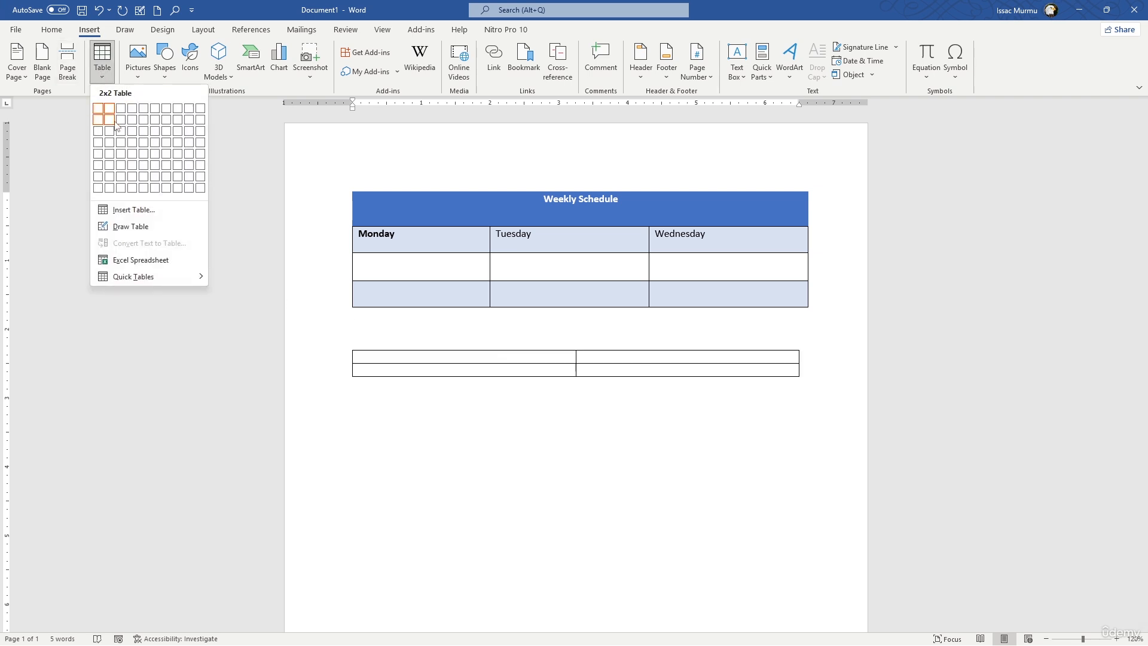
left_click(132, 131)
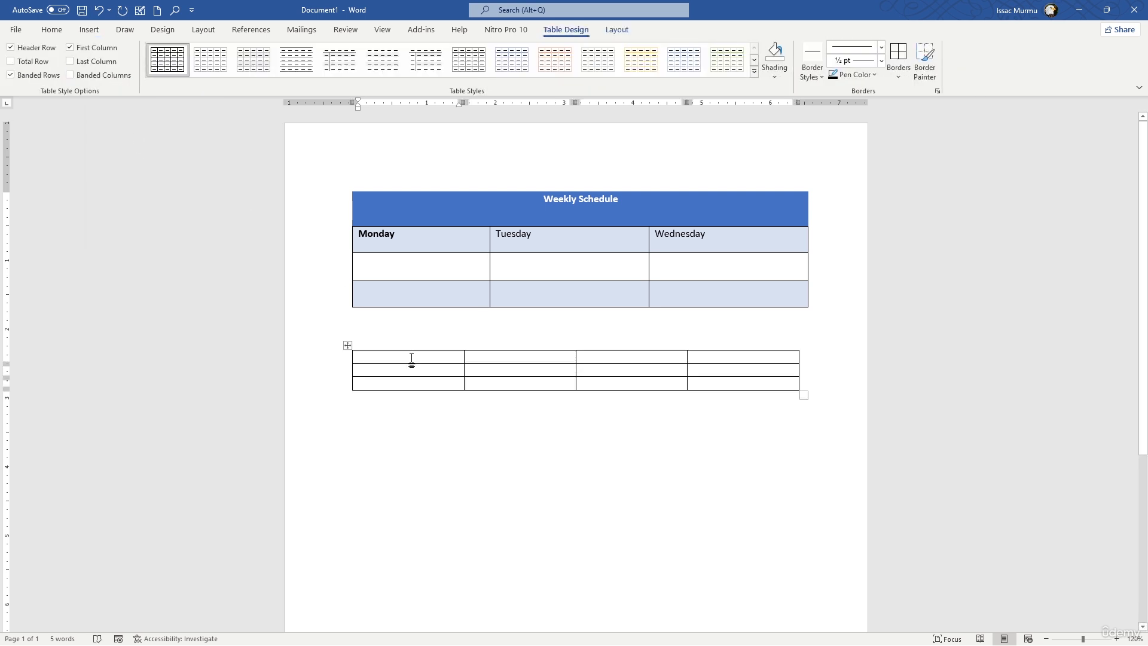
Enter the column headings "Product Name", "Description", "Price" and "Stock" in the new table's first row.
type("Product")
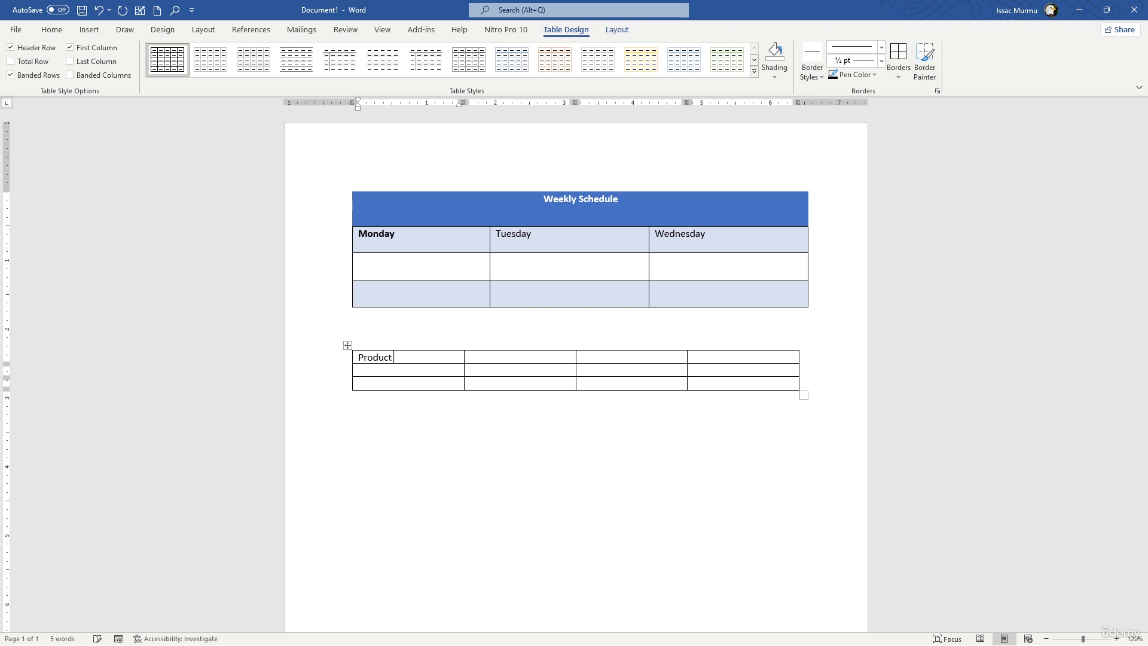
type(" Name")
key("Tab")
type("Description")
key("Tab")
type("Price")
key("Tab")
type("Stock")
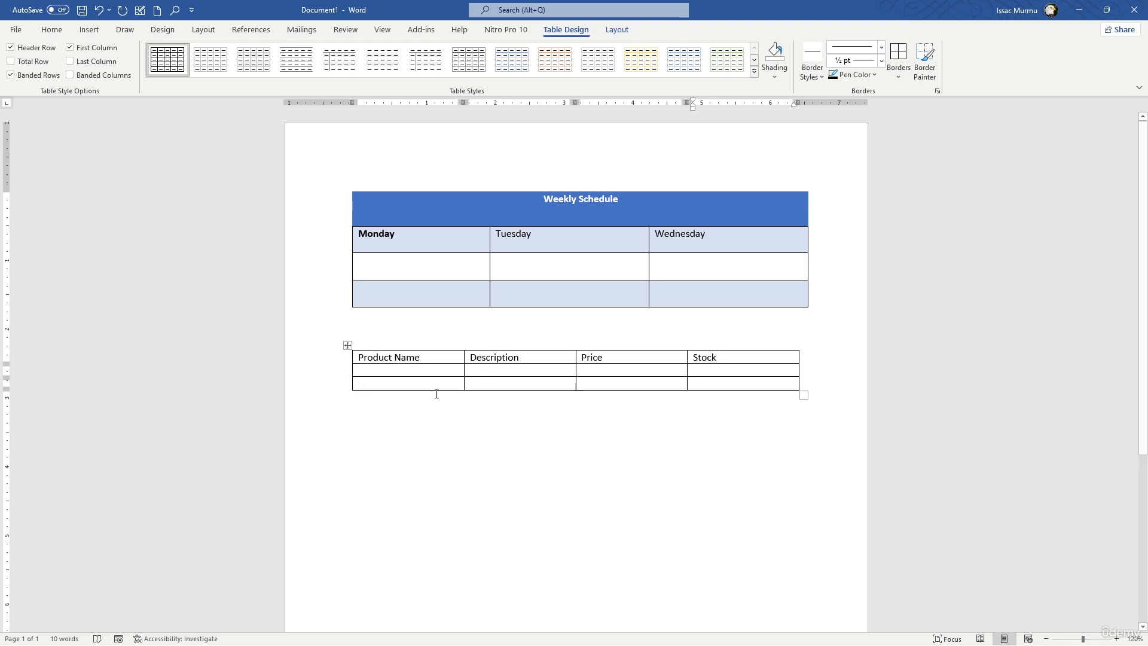
Enter the product name "Note Book" and the description "2000 page" in the product table's second row.
left_click(418, 372)
type("Note")
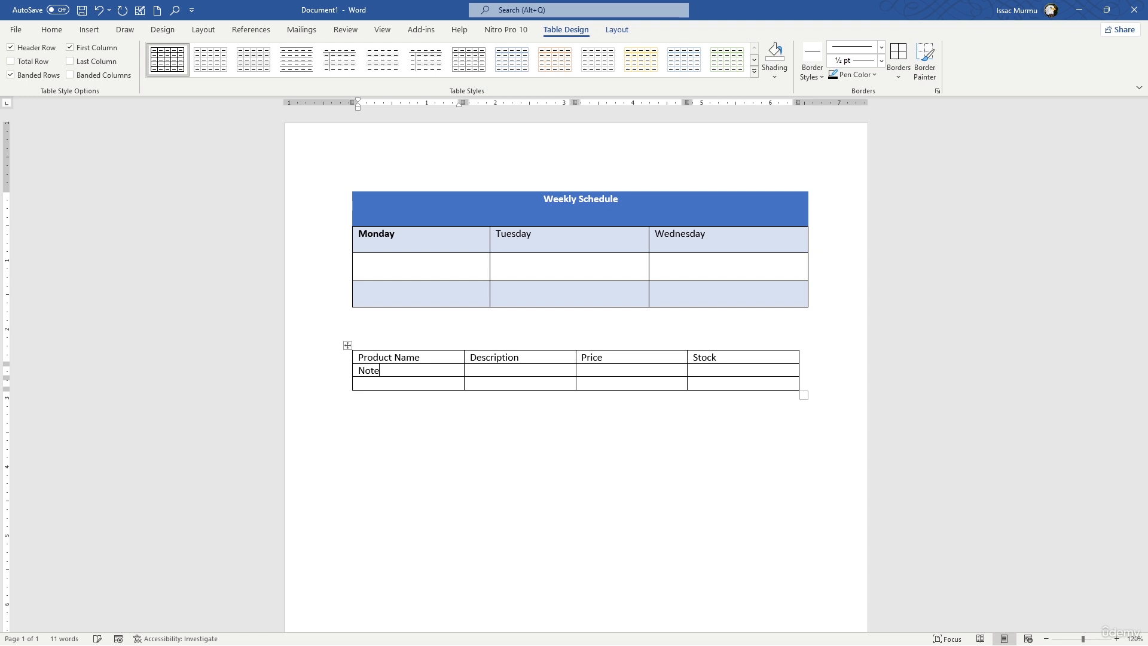
type(" Book")
key("Tab")
type("2000")
key("Tab")
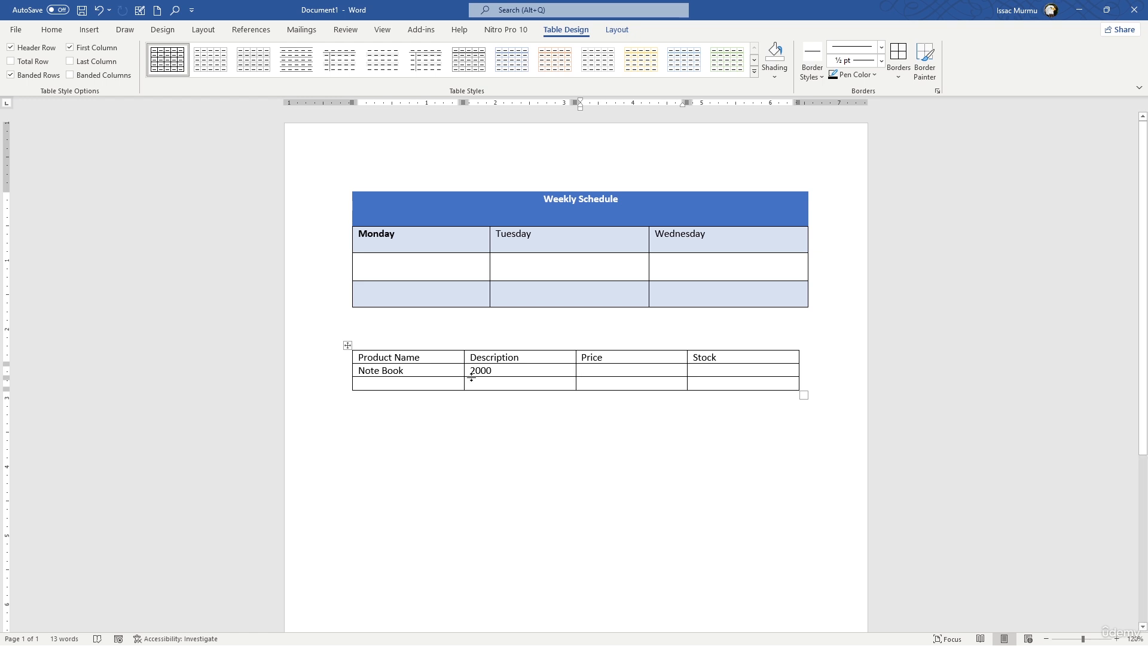
left_click(508, 371)
type("page")
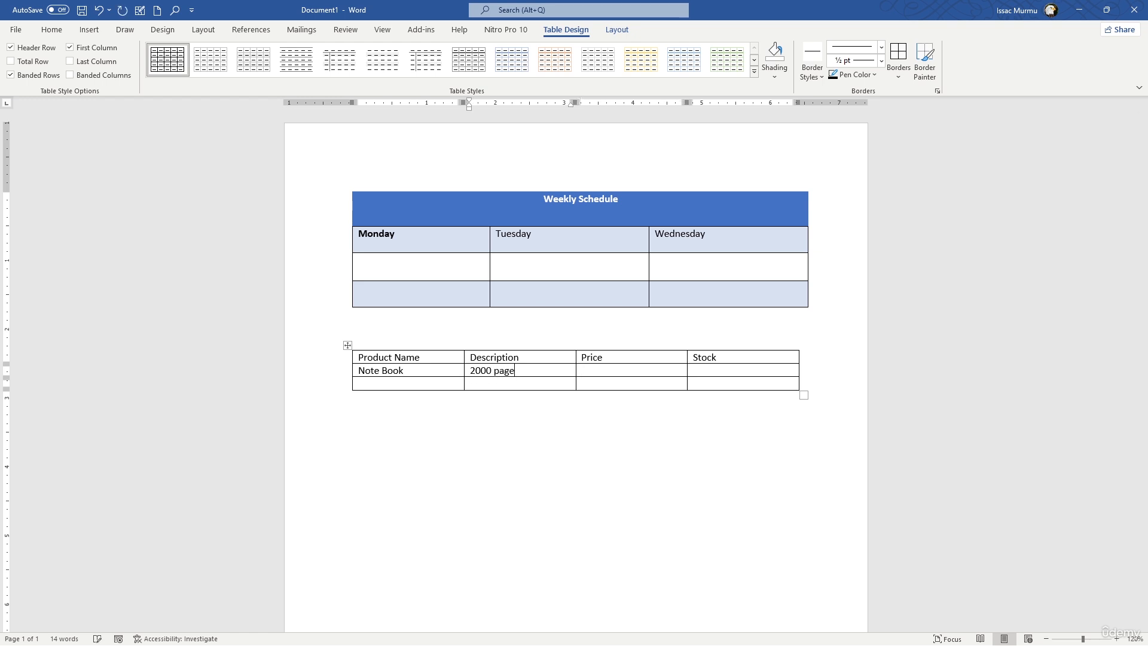
Complete the Note Book row with the price "3.5$" and the stock entry "In stock".
key("Tab")
type("3.5$")
key("Tab")
type("In stock")
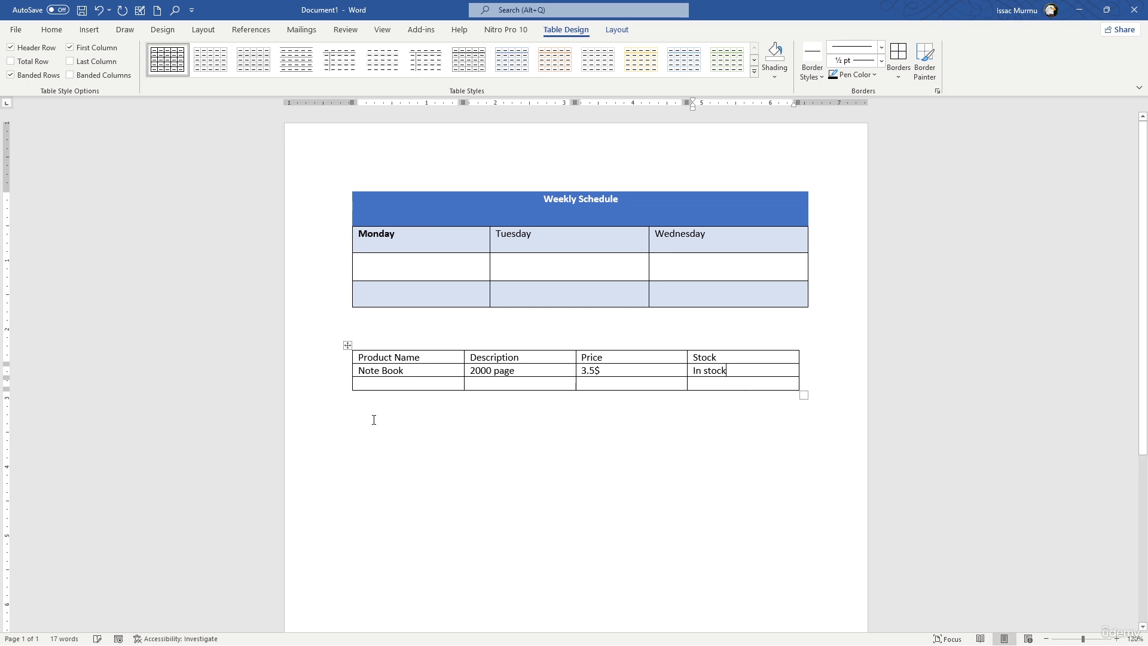
Apply the plain Grid Table 1 Light style to the whole product table.
left_click(347, 345)
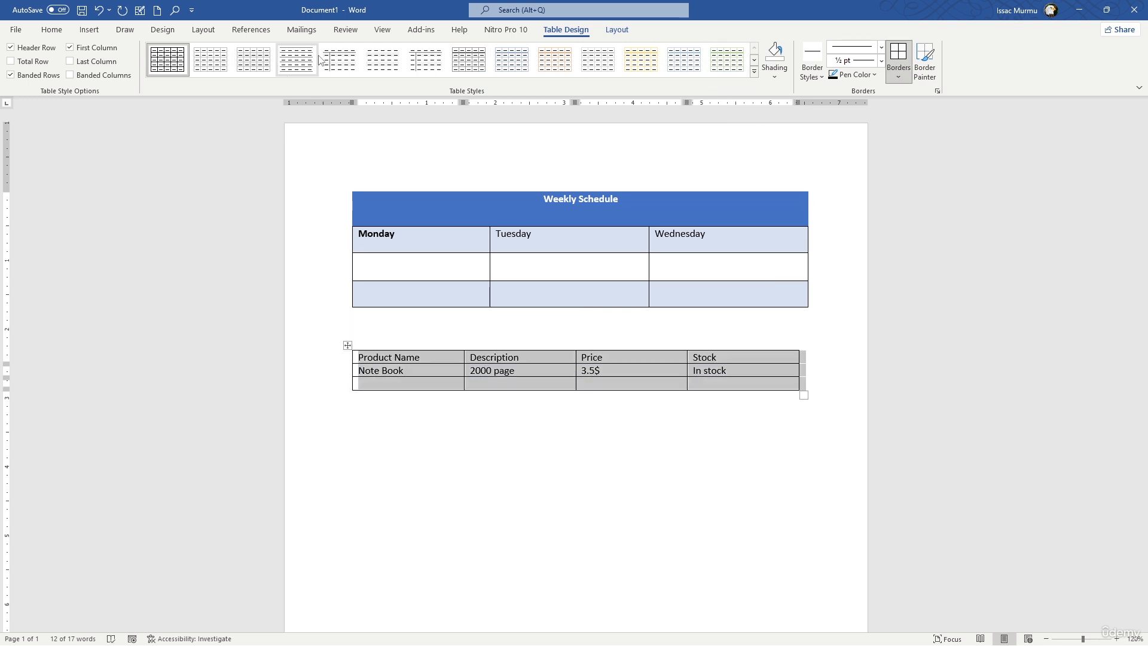
left_click(754, 71)
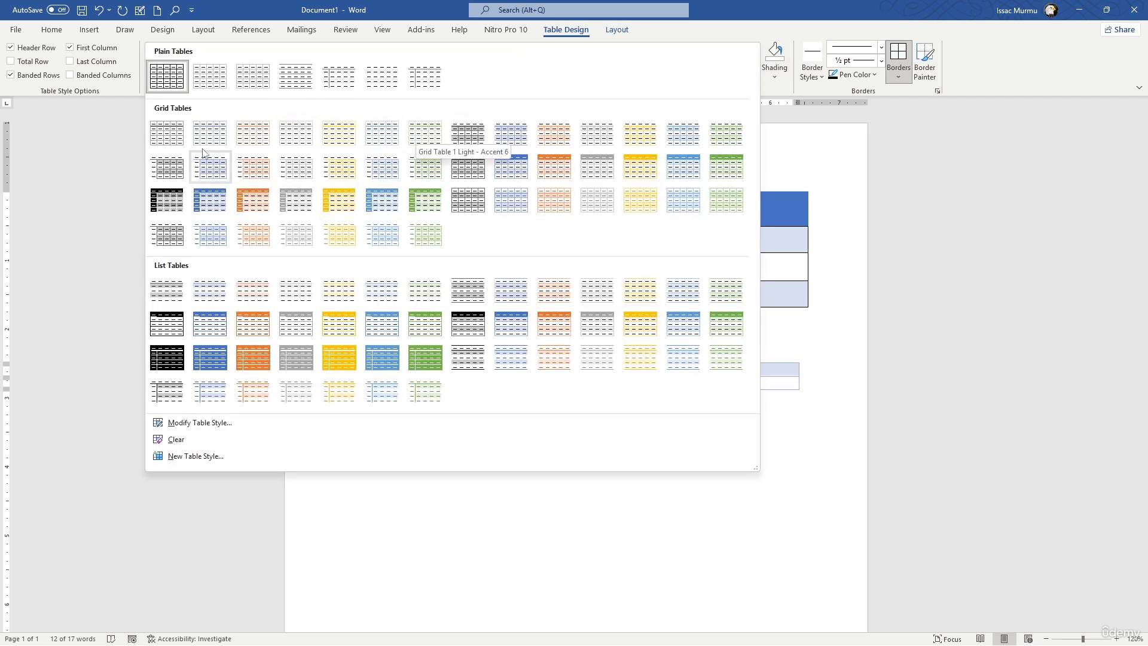
left_click(179, 133)
Add the line "Inserting Images" below the product table.
left_click(543, 473)
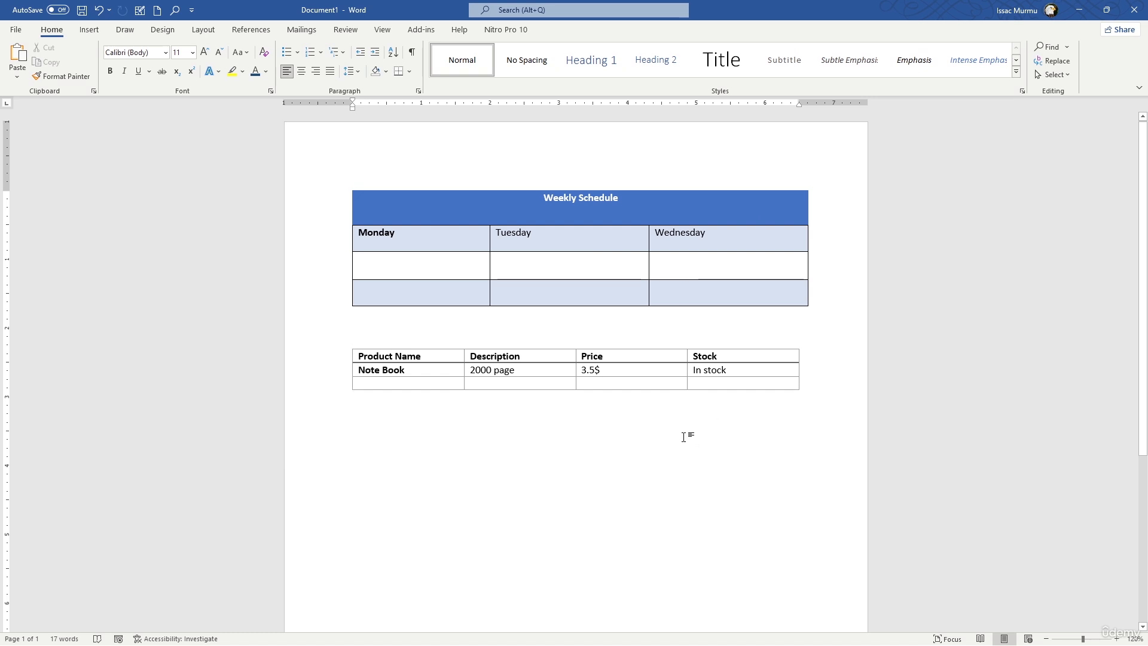
type("In")
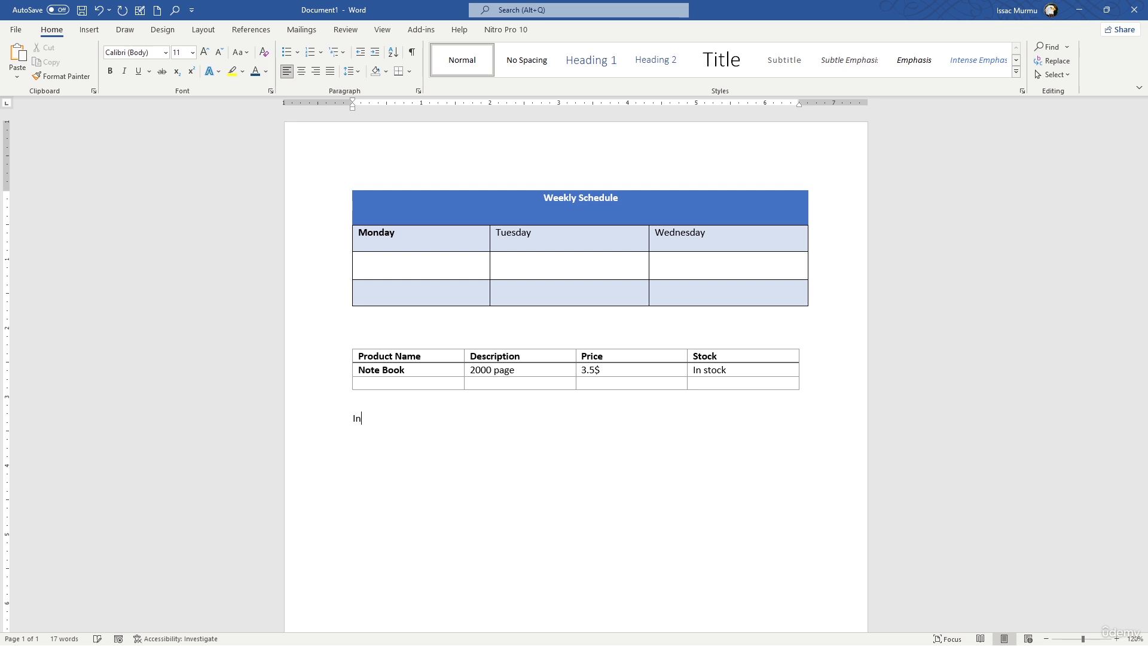
type("serting Images")
Open the file browser for inserting a picture from this device and enlarge its window.
left_click(90, 29)
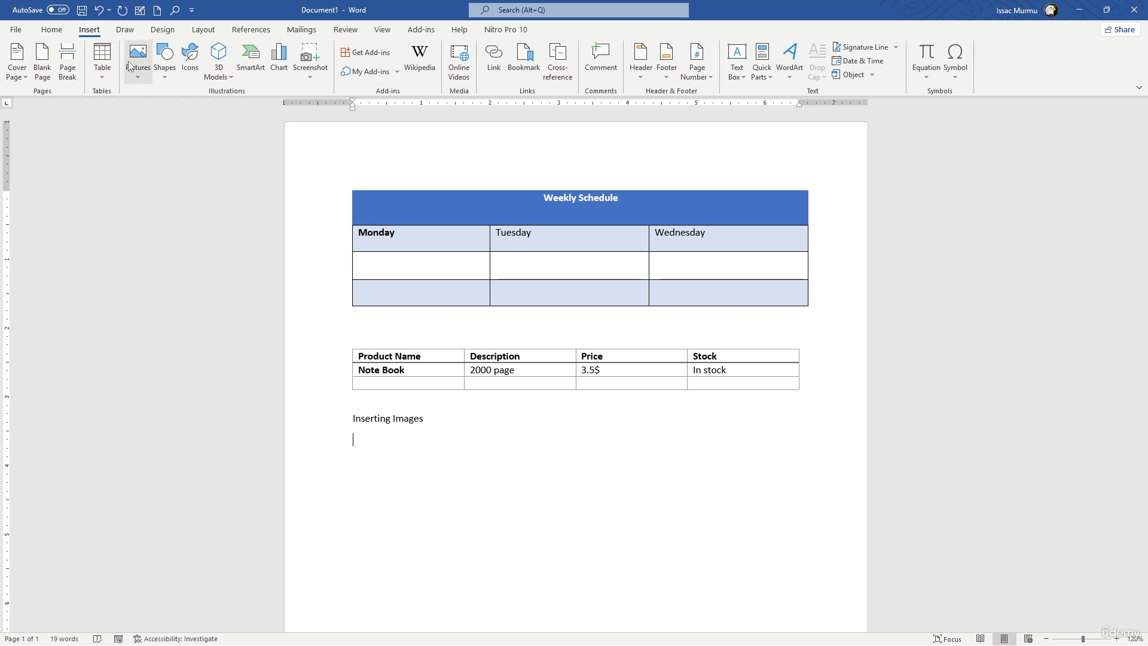
left_click(134, 81)
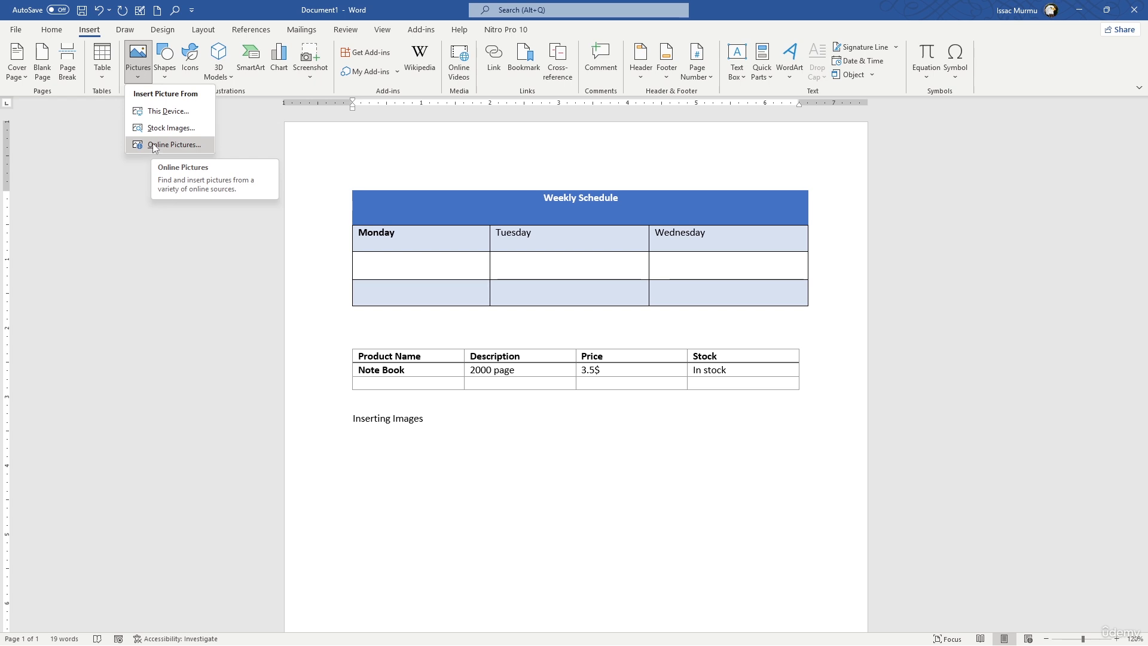
left_click(164, 110)
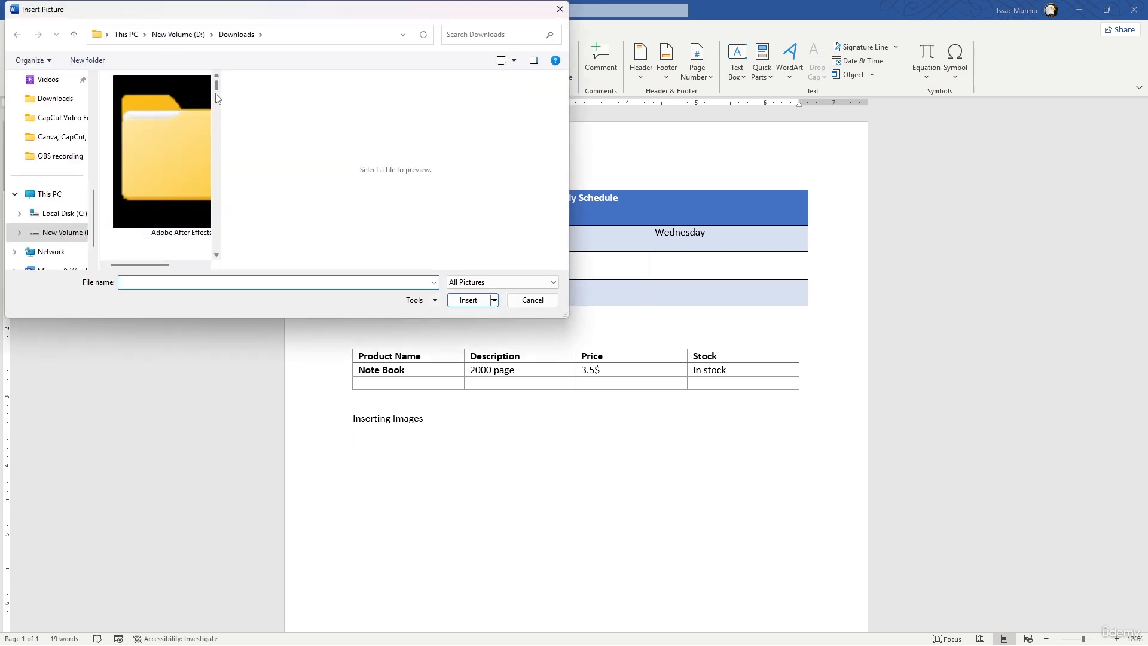
left_click_drag(565, 316, 914, 493)
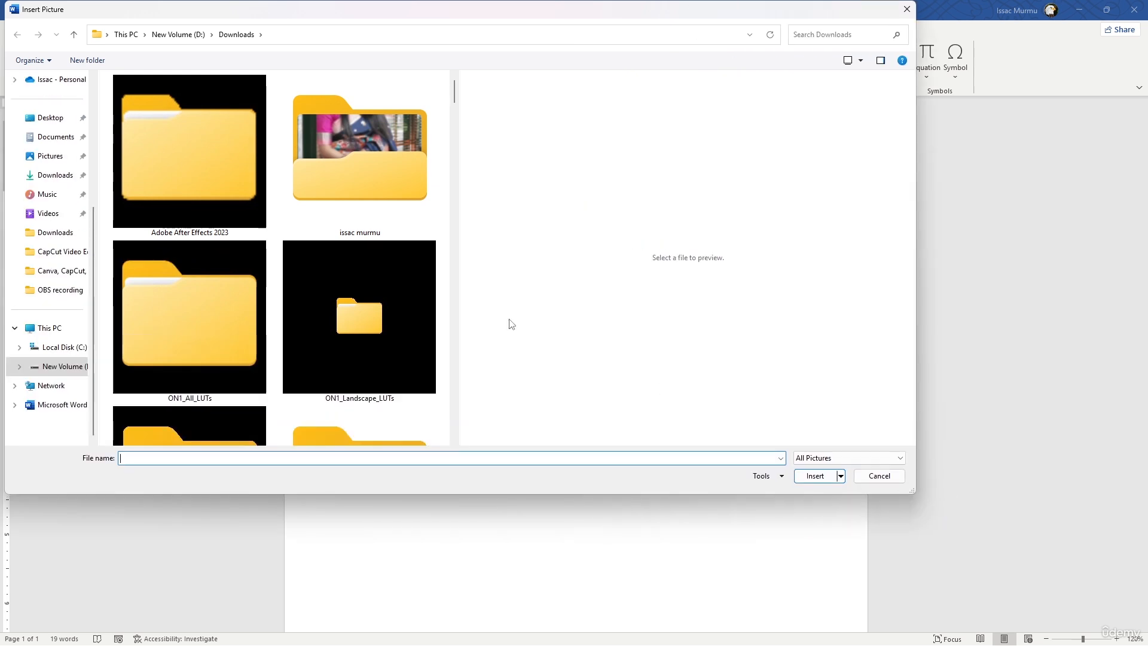
Insert the "Brown and Black Minimalist Circle Coffee Shop Logo" picture from Downloads below the "Inserting Images" line.
scroll(416, 269, "down", 10)
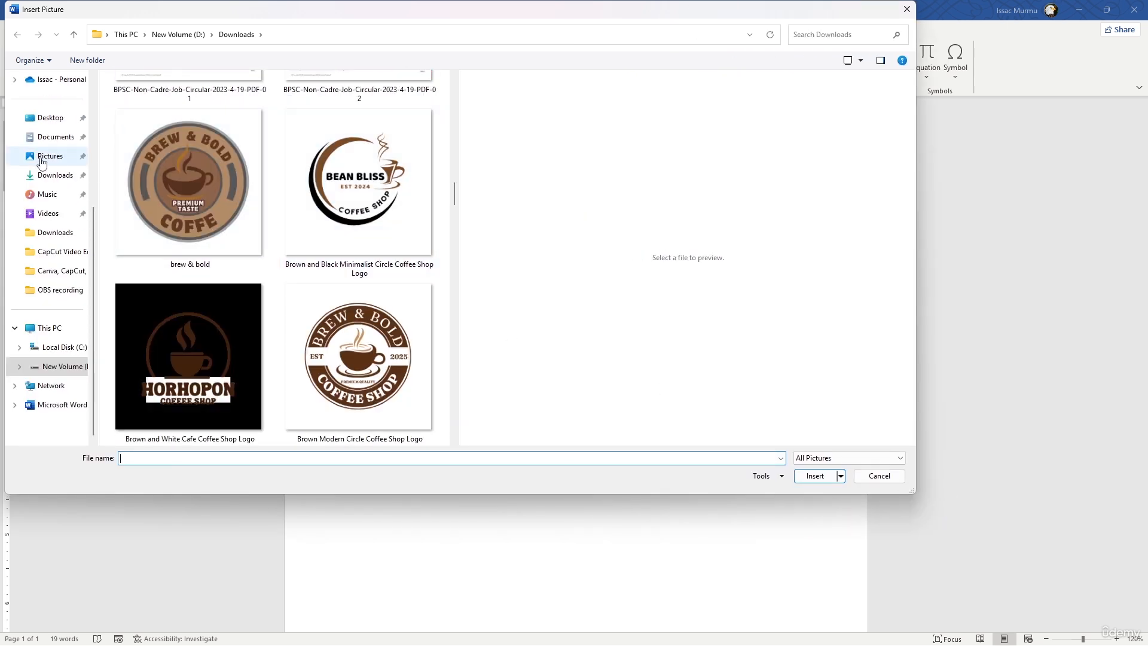
scroll(350, 267, "up", 3)
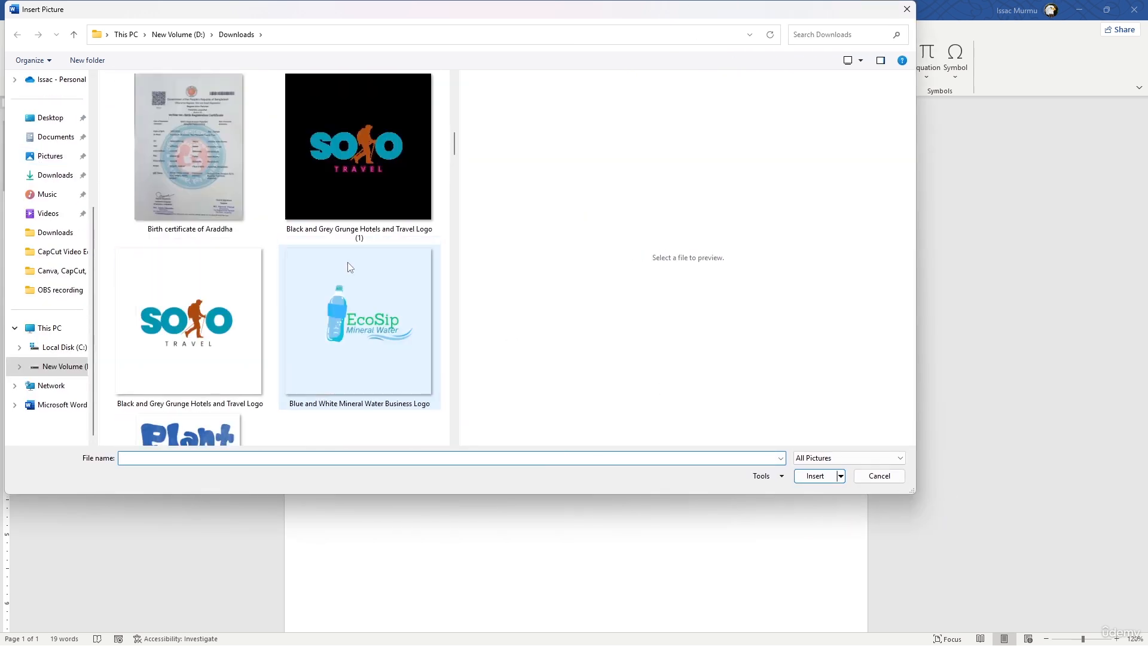
scroll(339, 292, "down", 2)
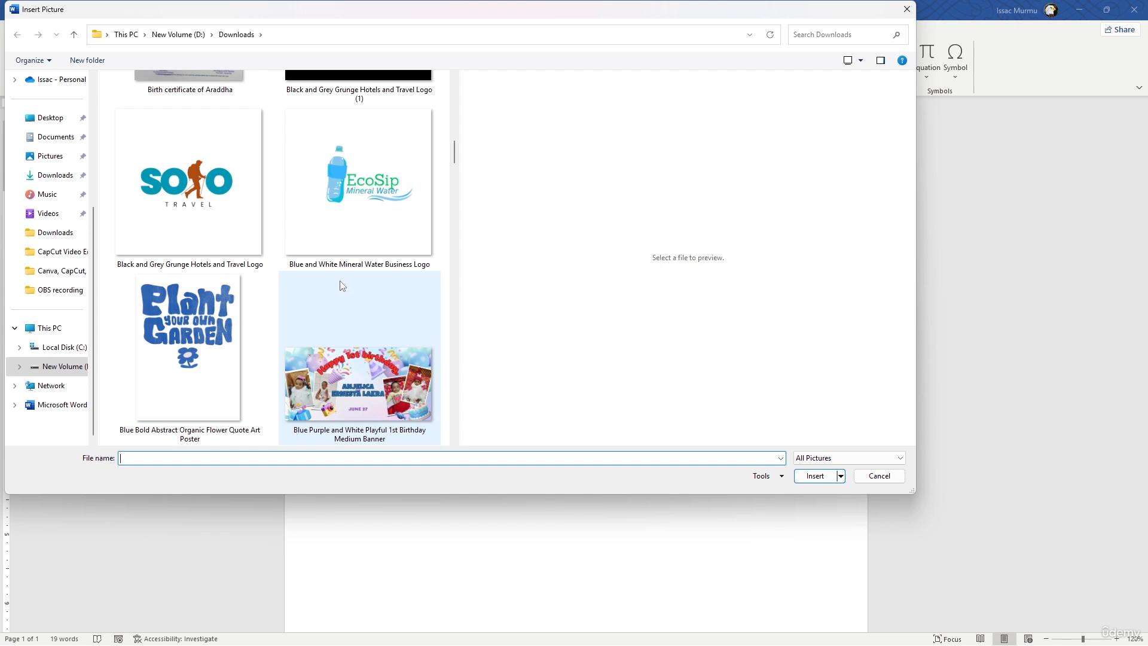
scroll(339, 278, "down", 5)
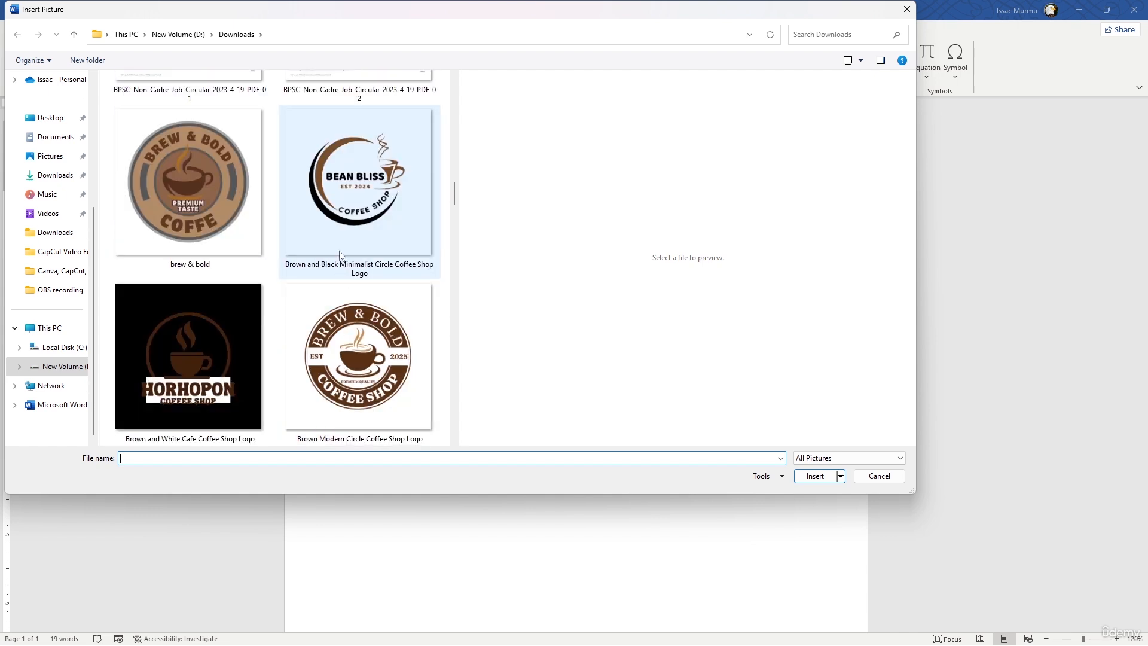
left_click(354, 186)
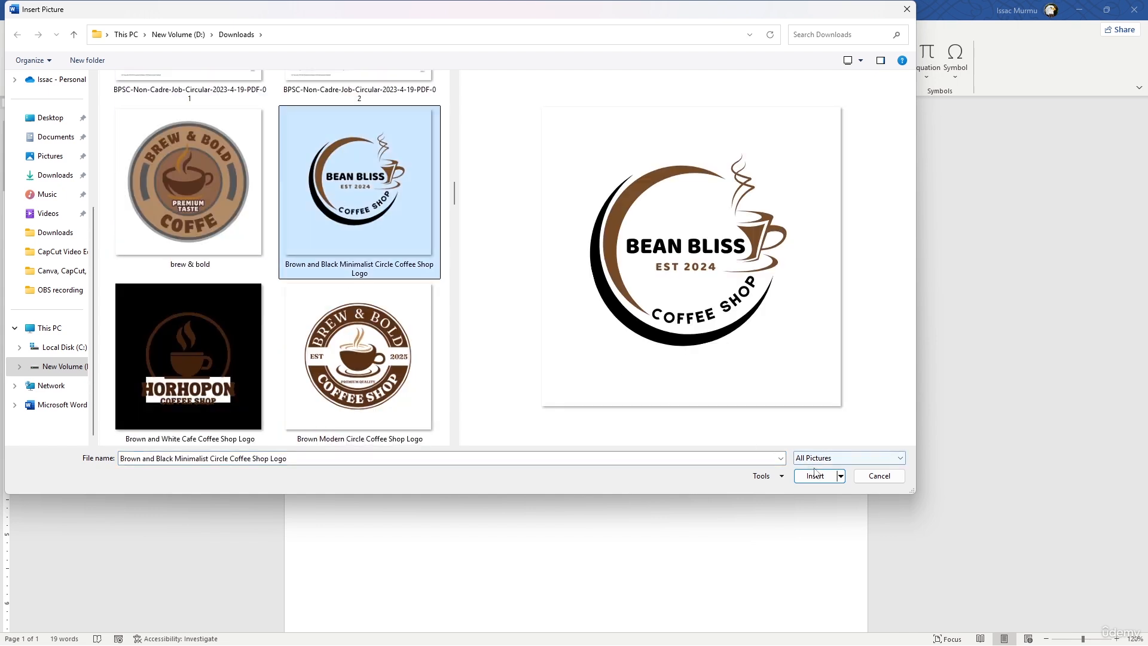
scroll(360, 249, "up", 4)
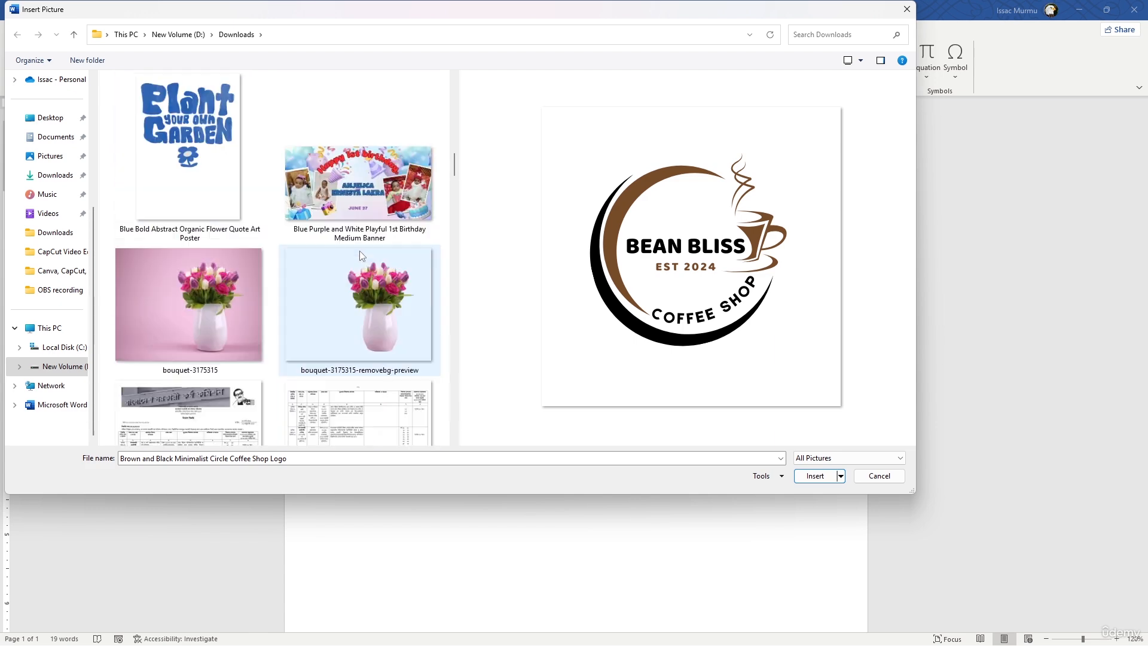
scroll(360, 250, "up", 3)
scroll(360, 250, "down", 4)
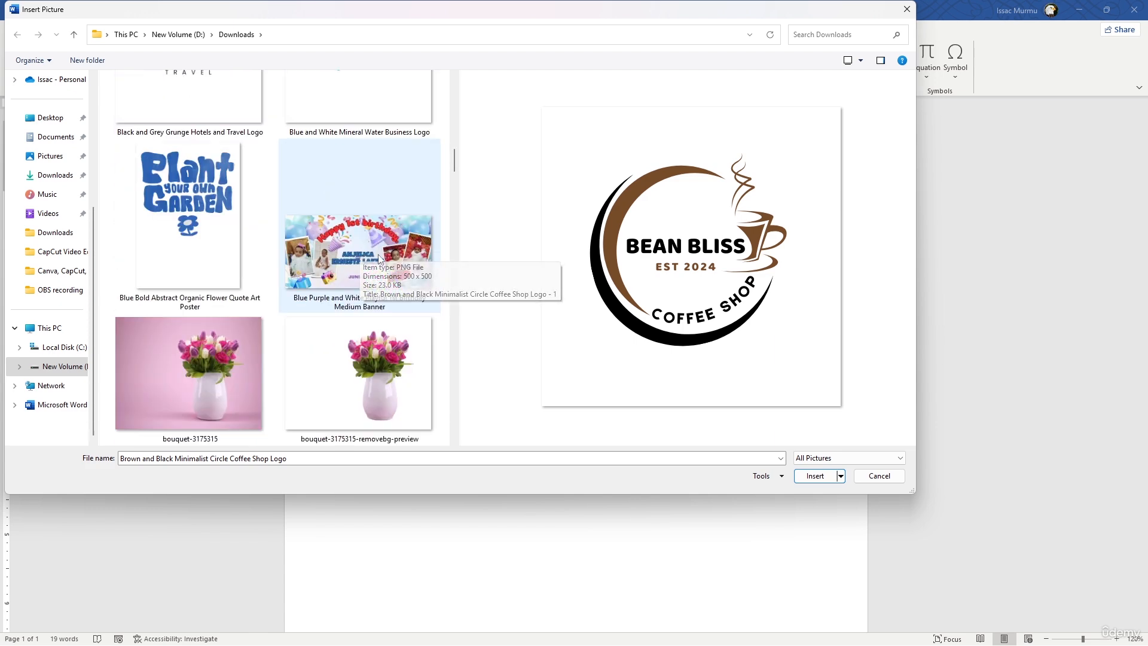
left_click(815, 476)
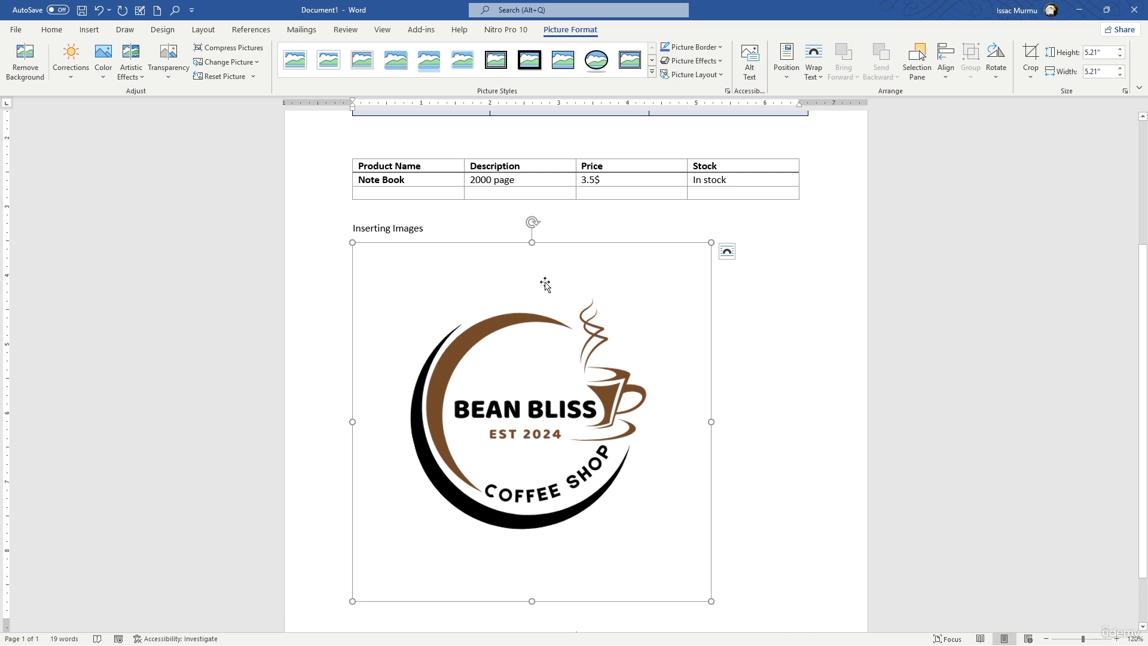
Shrink the inserted coffee shop logo proportionally to about 1.98" by 1.98".
left_click(715, 597)
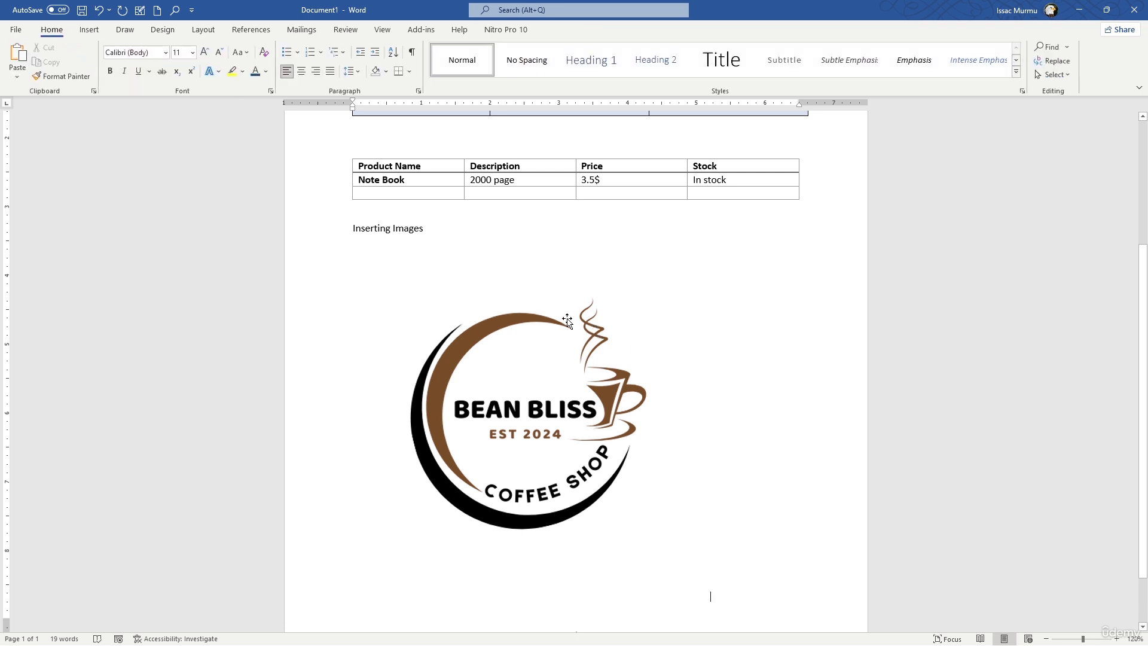
left_click(567, 321)
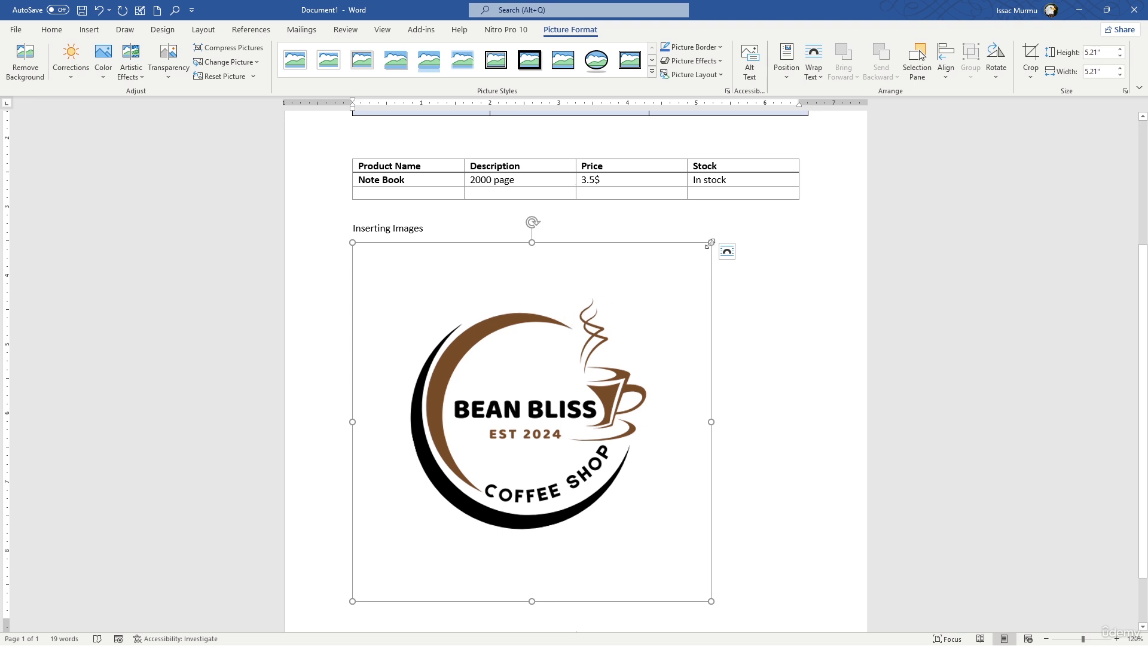
left_click_drag(711, 242, 538, 305)
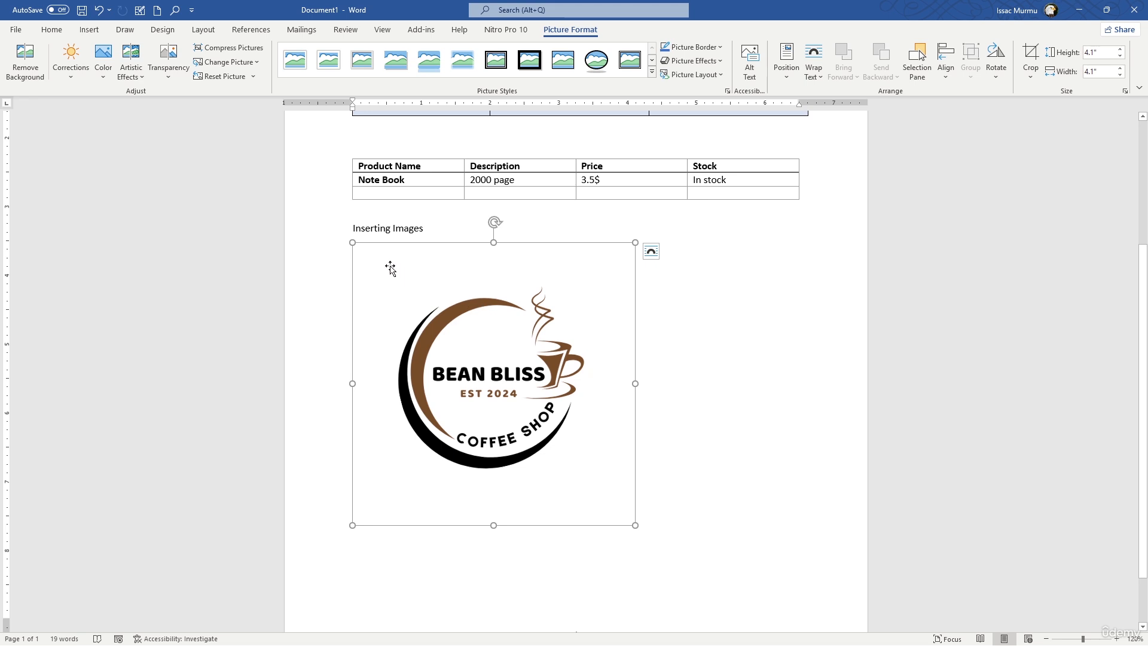
left_click_drag(352, 242, 498, 396)
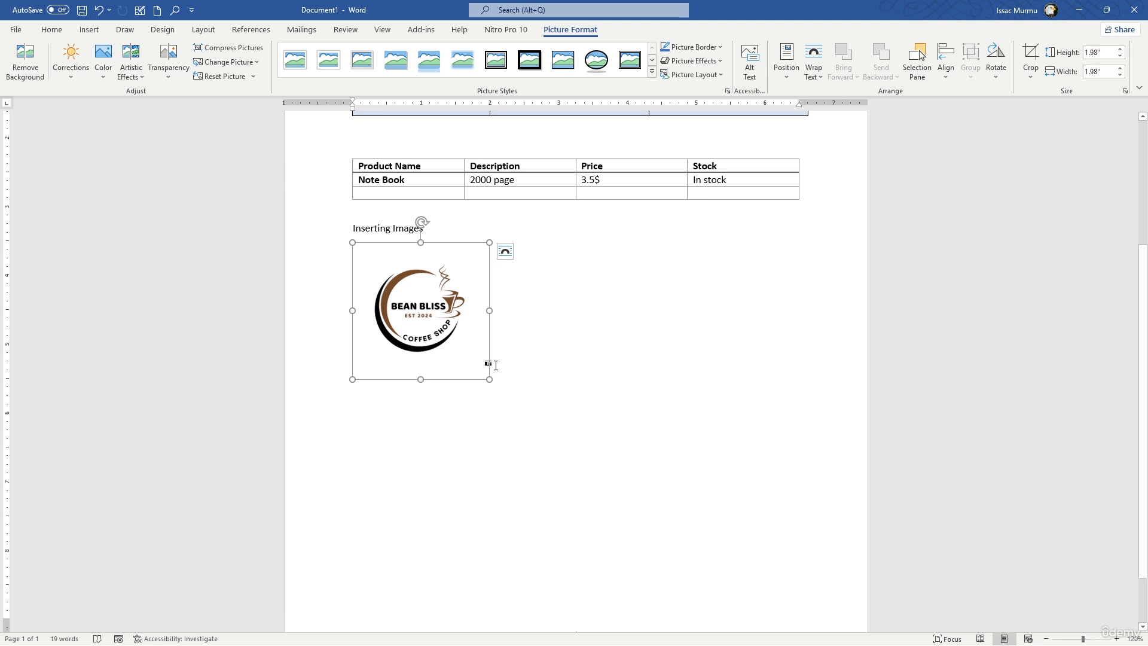
mouse_move(430, 299)
left_mouse_down()
mouse_move(480, 342)
mouse_move(474, 320)
mouse_move(484, 320)
mouse_move(432, 311)
left_mouse_up()
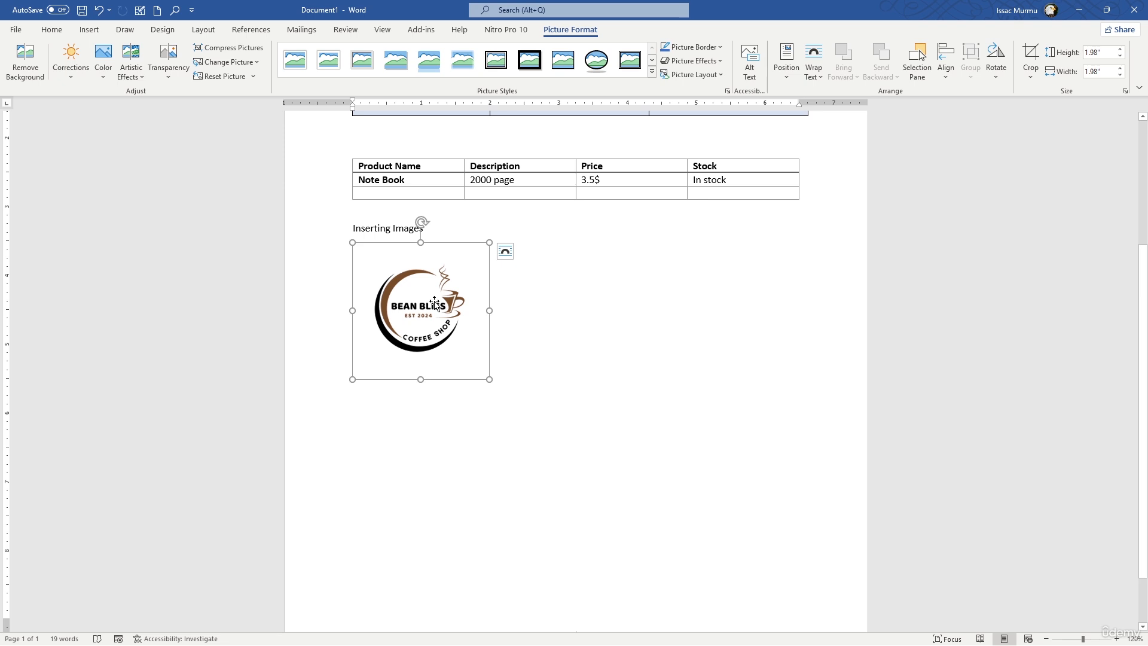
Apply Tight text wrapping to the logo and move it slightly inward and down below the "Inserting Images" line.
left_click(505, 252)
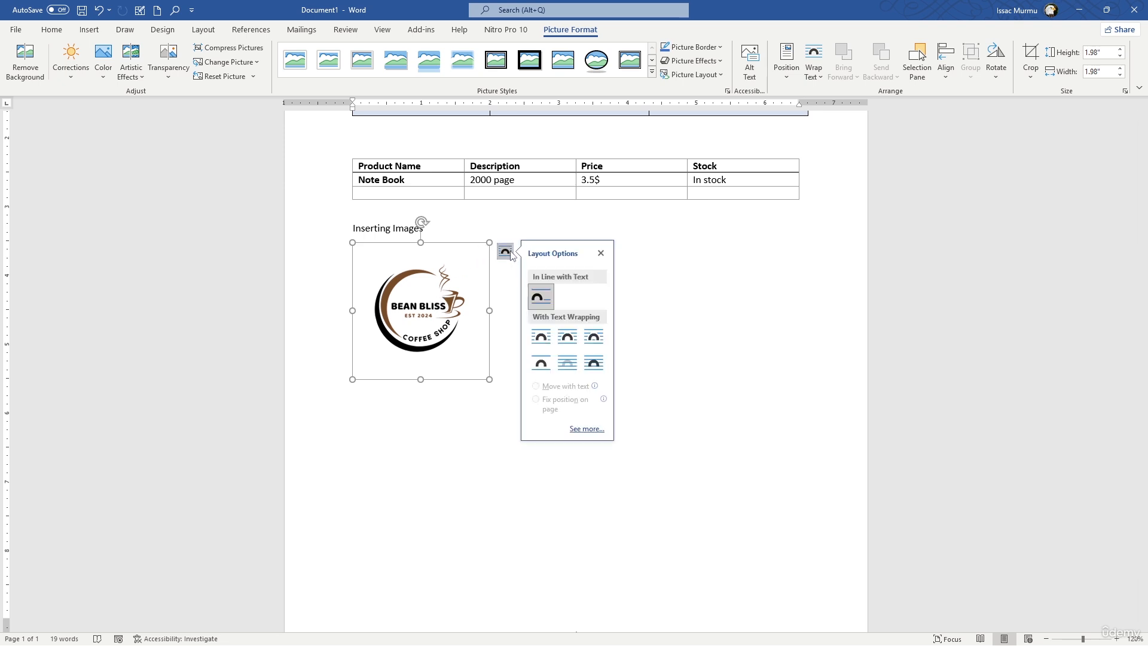
left_click(565, 336)
left_click_drag(441, 297, 502, 324)
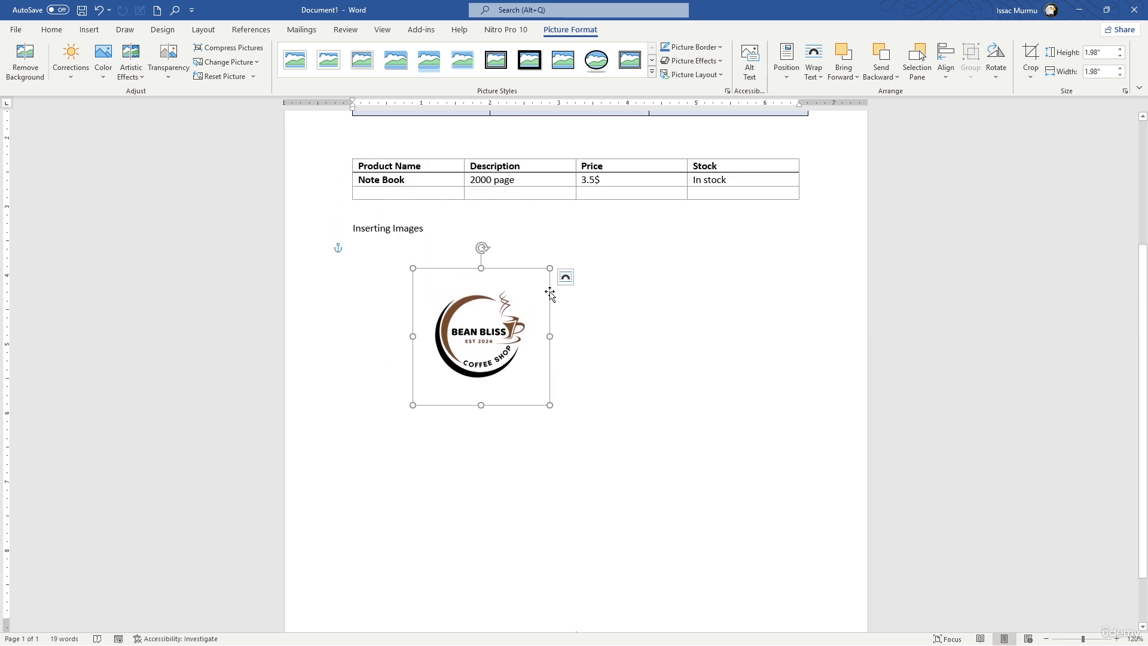
Change the logo's text wrapping to Square and deselect the picture.
left_click(565, 277)
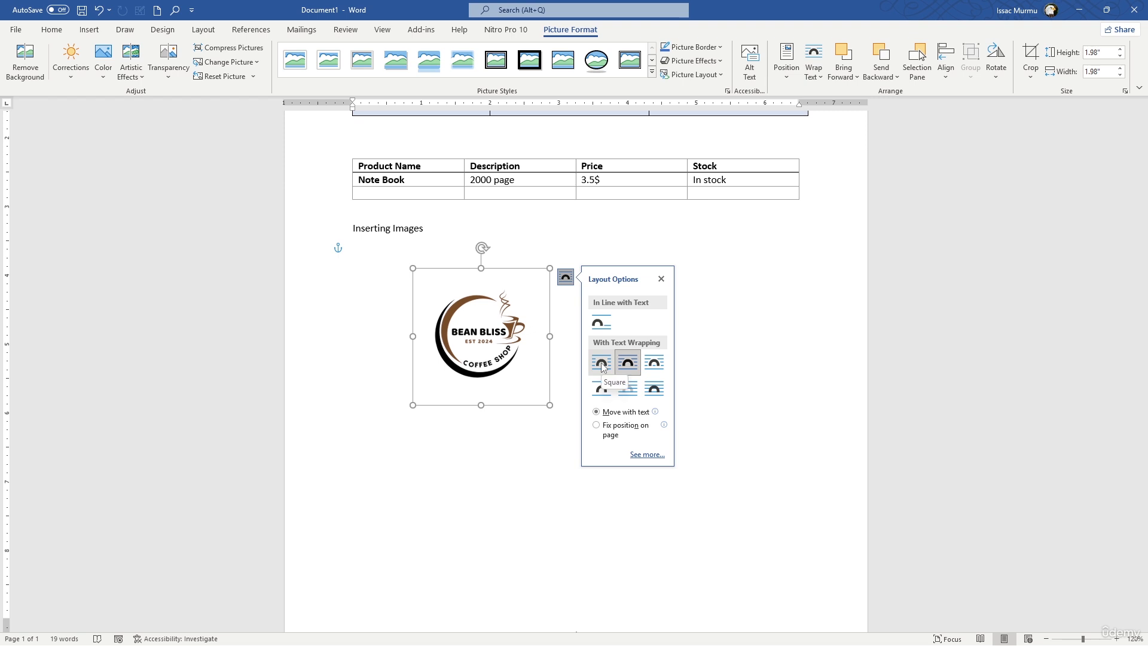
left_click(602, 365)
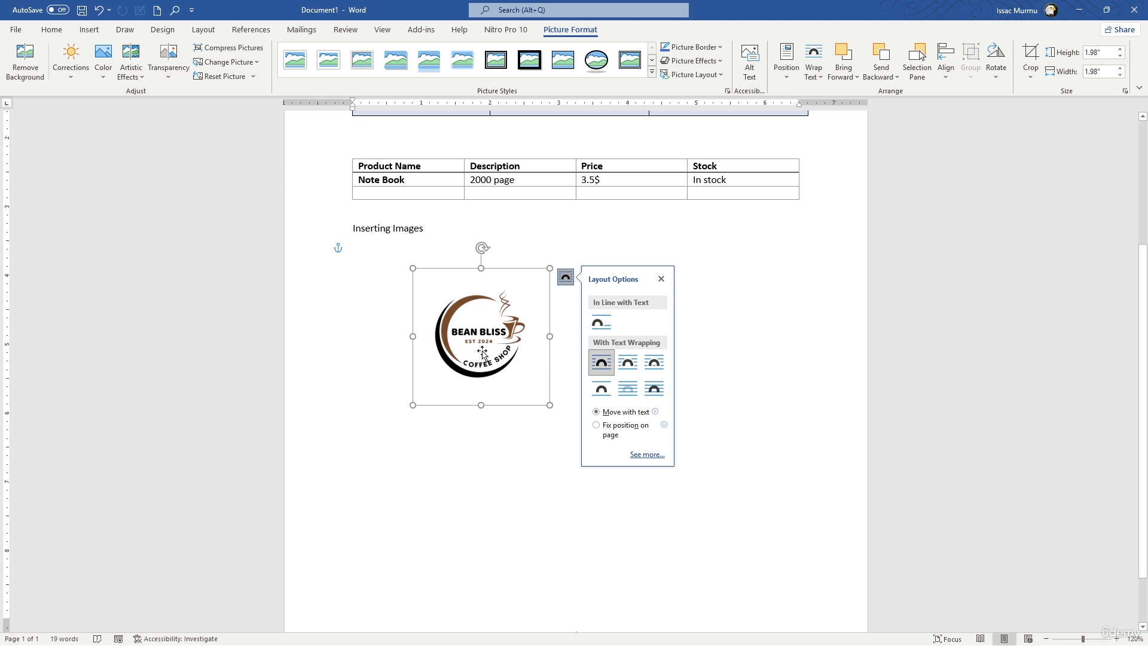
left_click(725, 357)
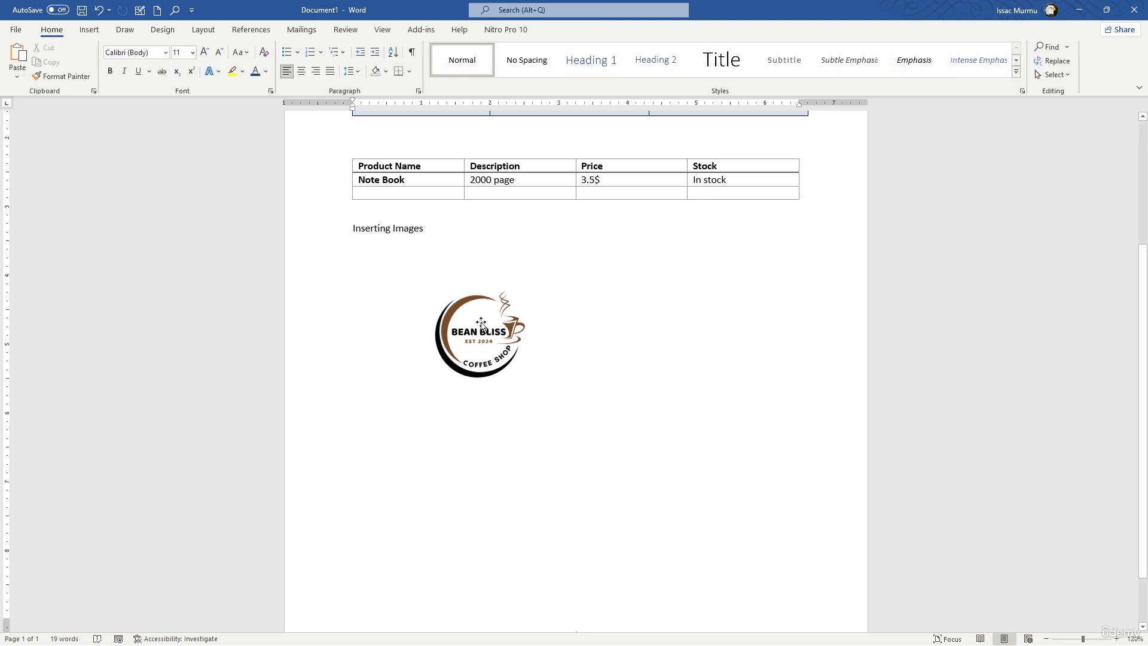
Place the logo above the left corner of the Weekly Schedule table at a size of about 1.12" by 1.12".
left_click_drag(481, 325, 331, 189)
left_click(510, 218)
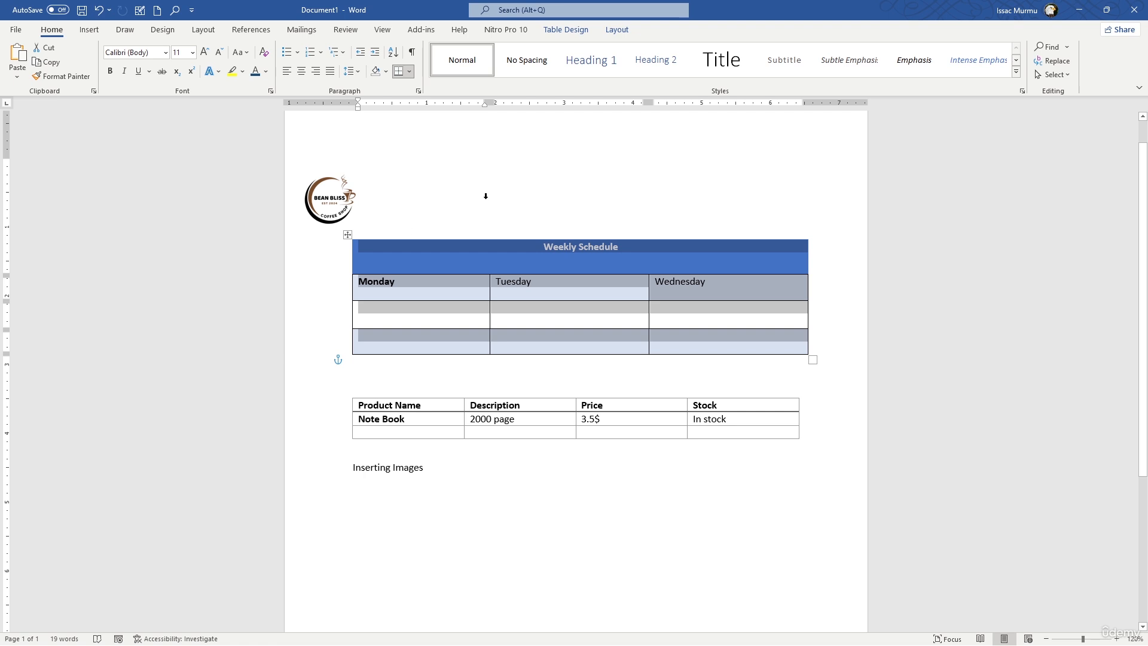
left_click(344, 198)
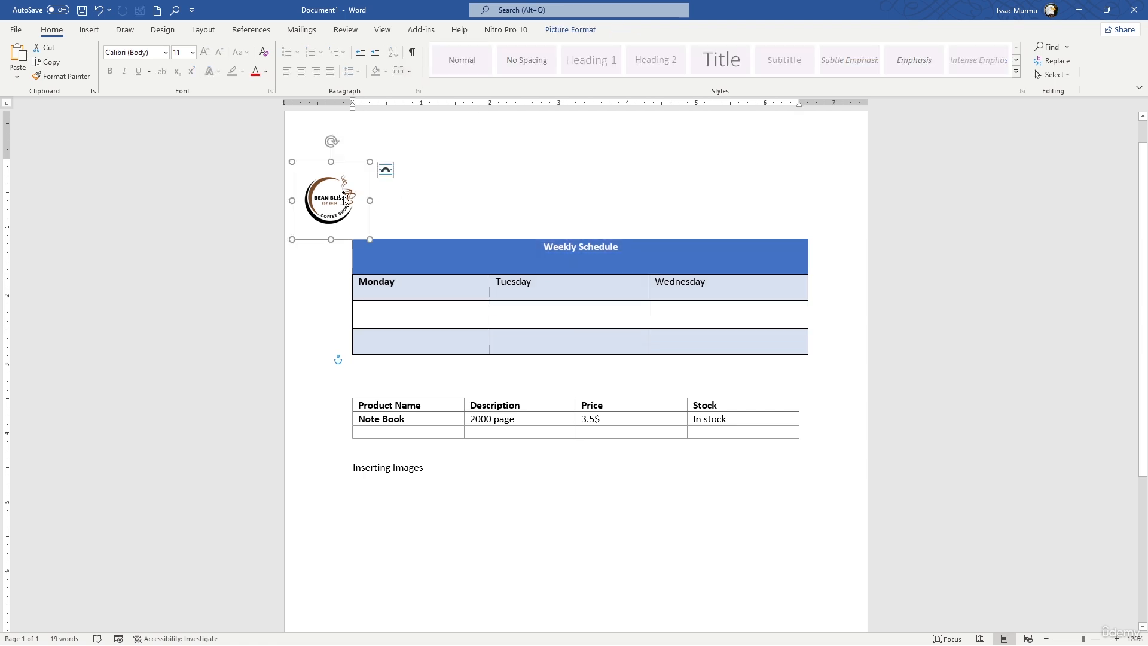
Enlarge the logo to about 3.06" by 3.06" and position it between the weekly schedule and product tables.
left_click(557, 31)
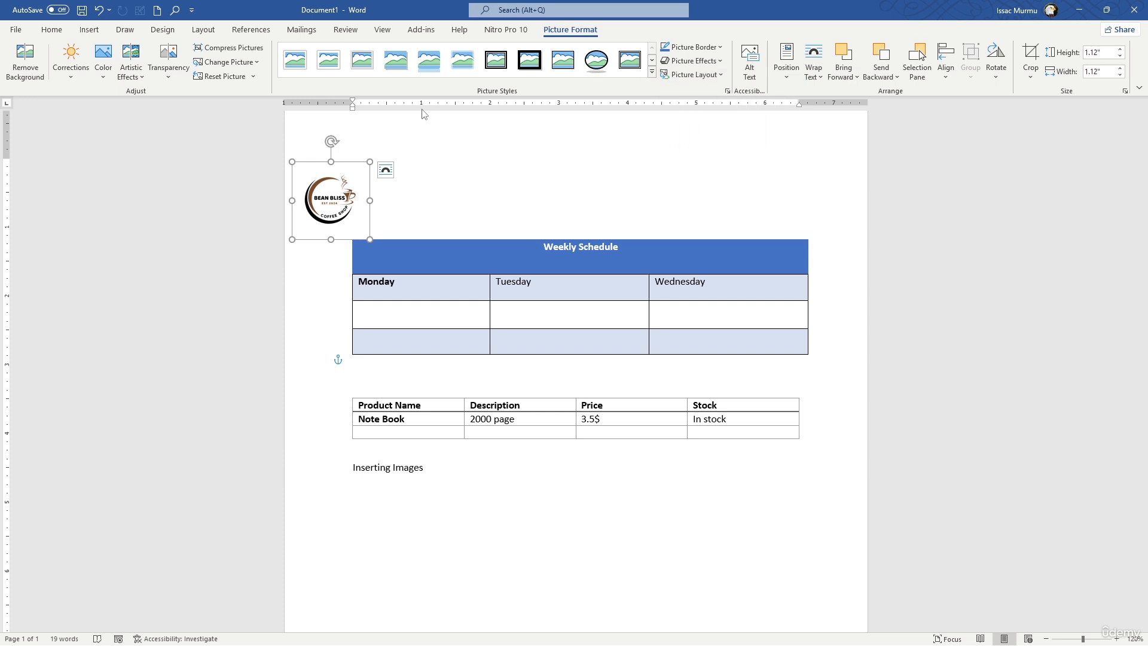
left_click_drag(356, 205, 525, 508)
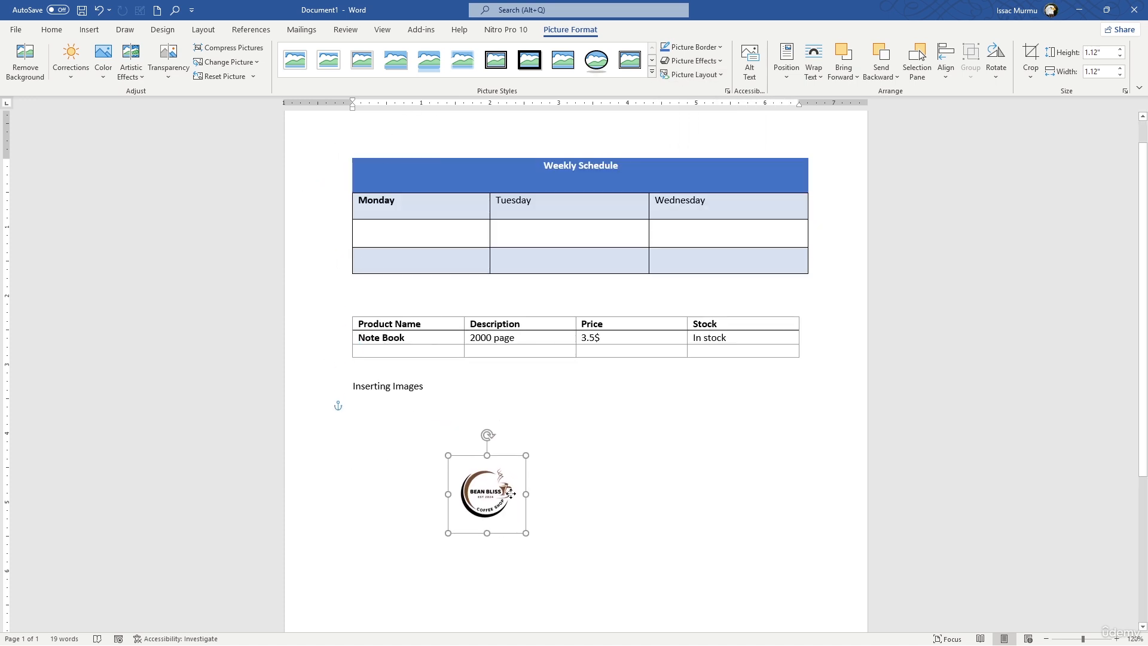
left_click_drag(526, 447, 657, 347)
left_click_drag(544, 358, 548, 353)
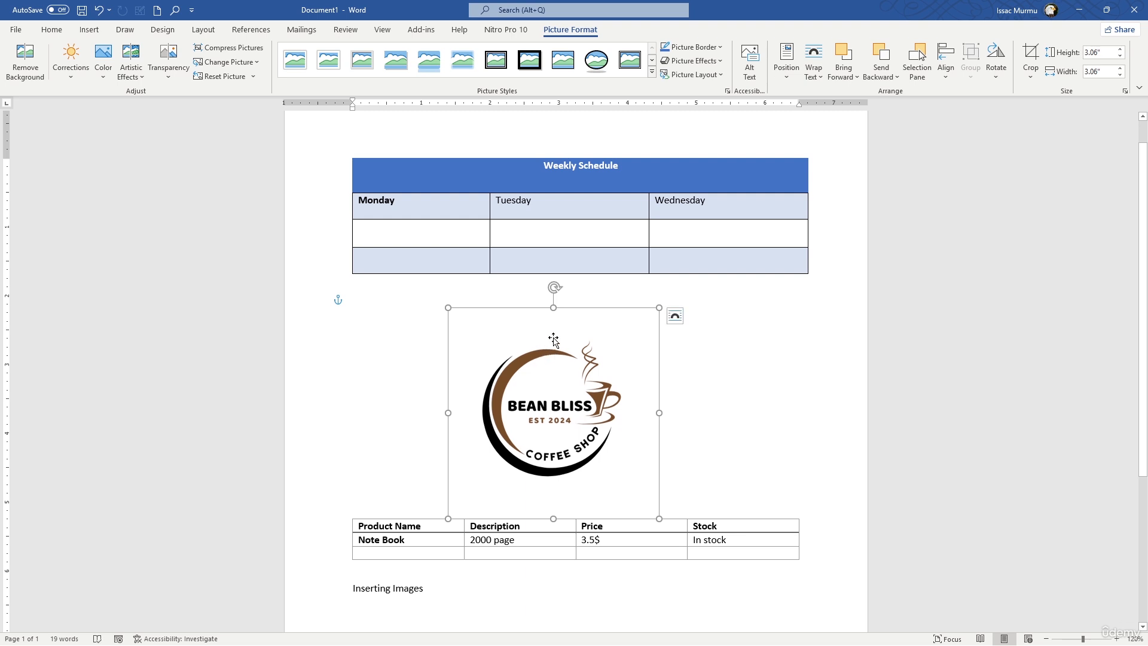
Look through the picture layouts and effects, and try an outer shadow on the logo.
left_click(705, 78)
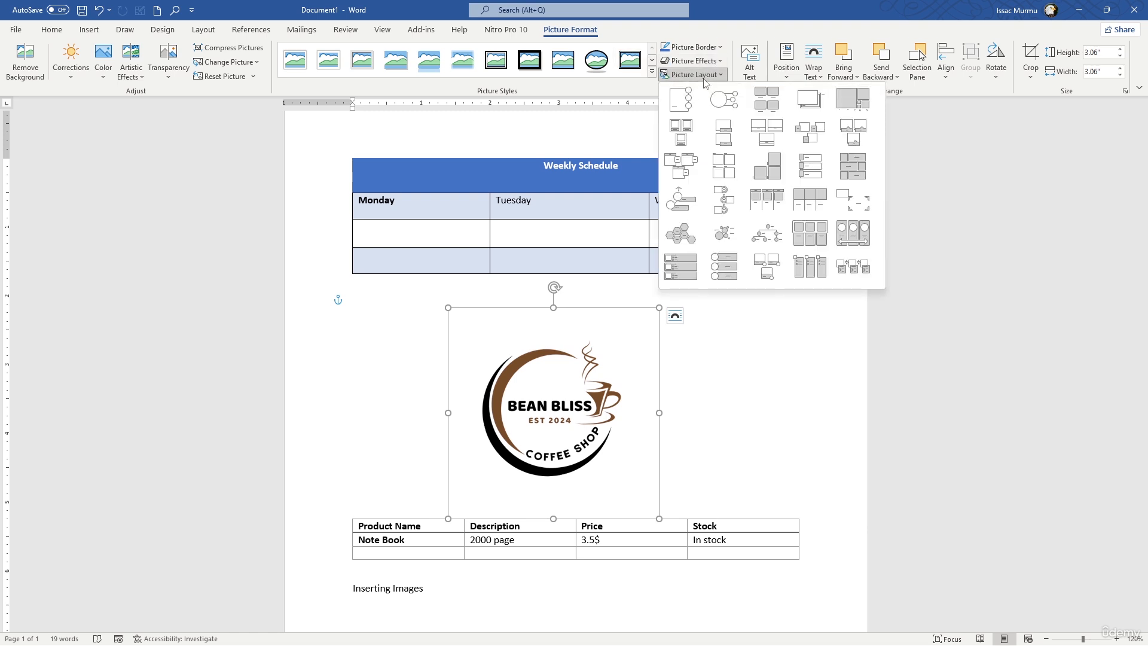
left_click(712, 61)
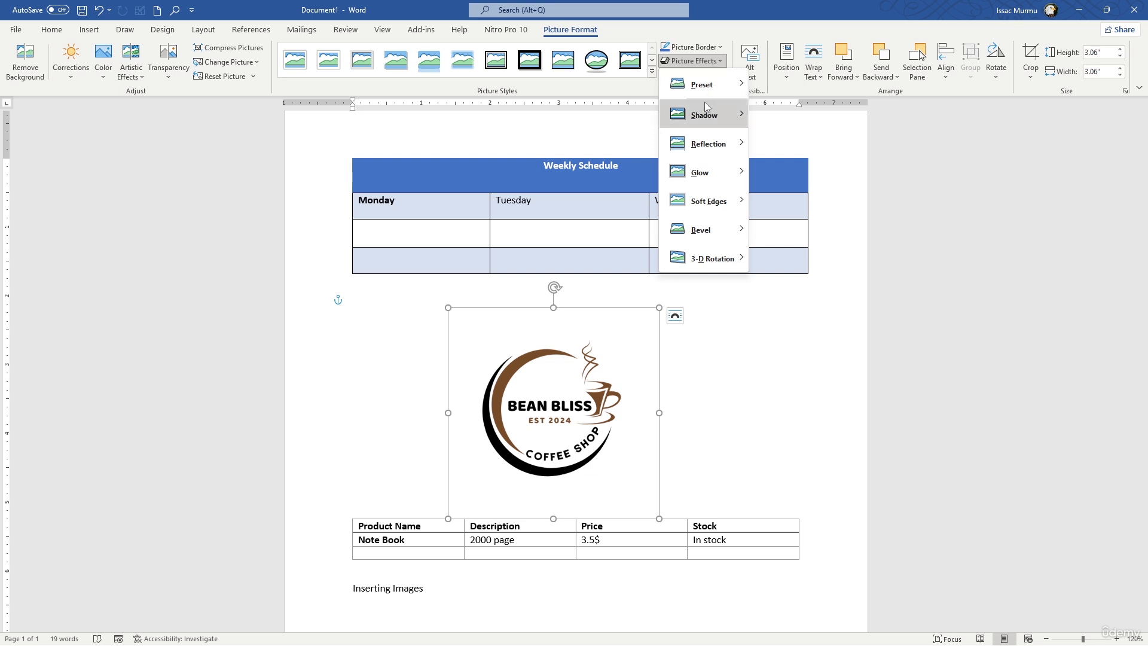
mouse_move(706, 115)
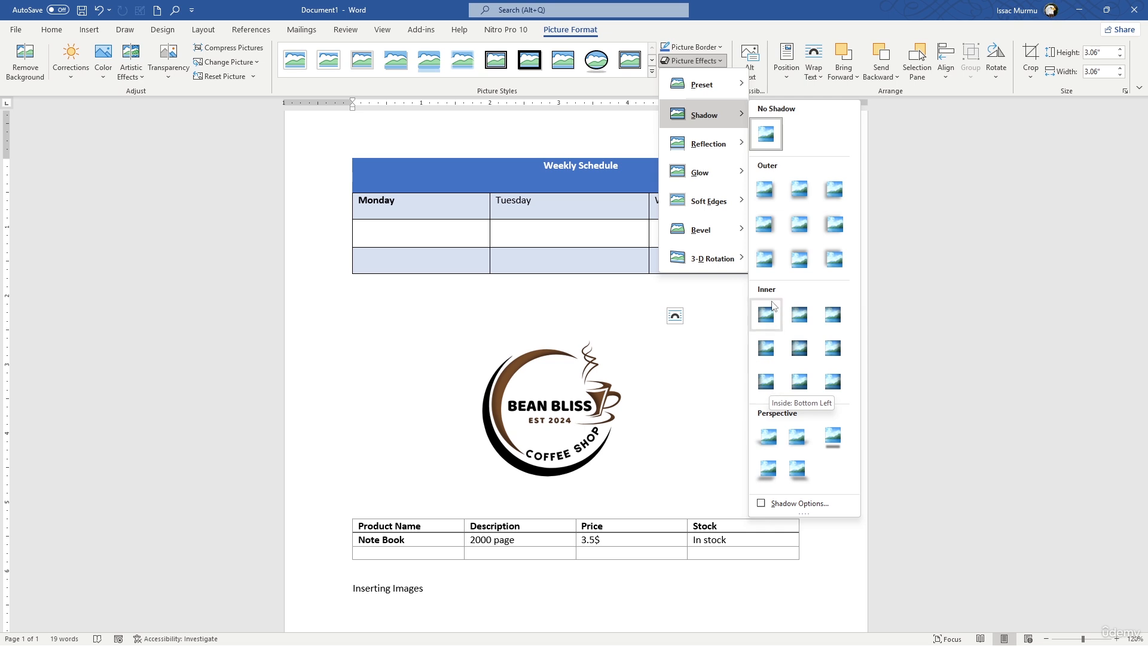
left_click(778, 183)
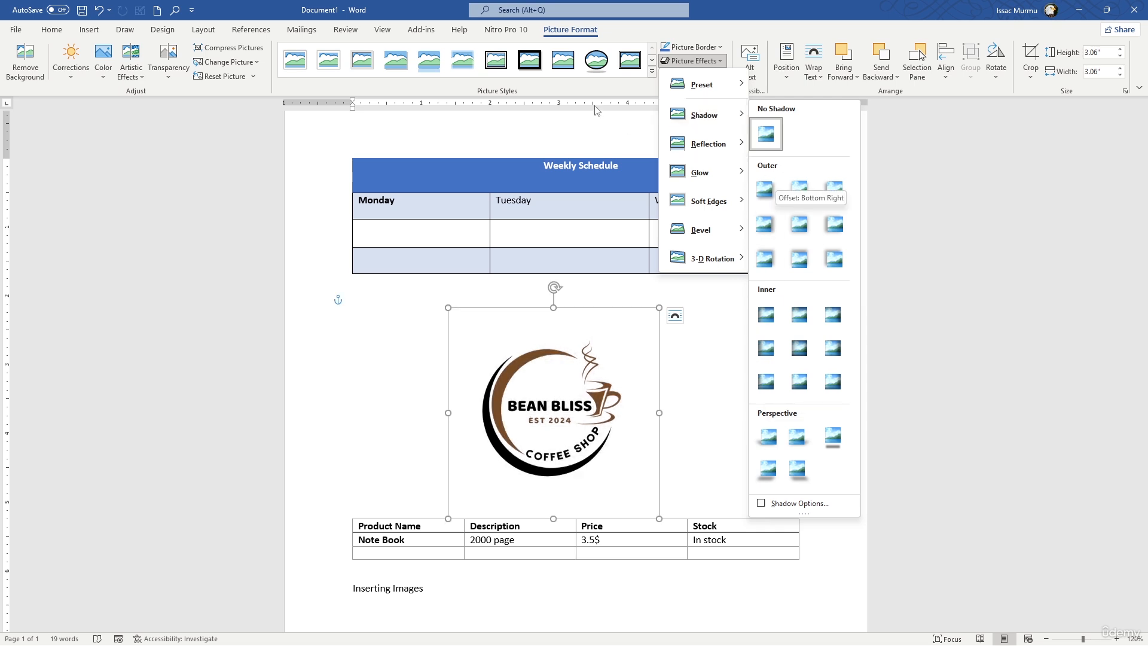
Apply the black-framed oval picture style to the logo and check it with the picture deselected and reselected.
left_click(649, 74)
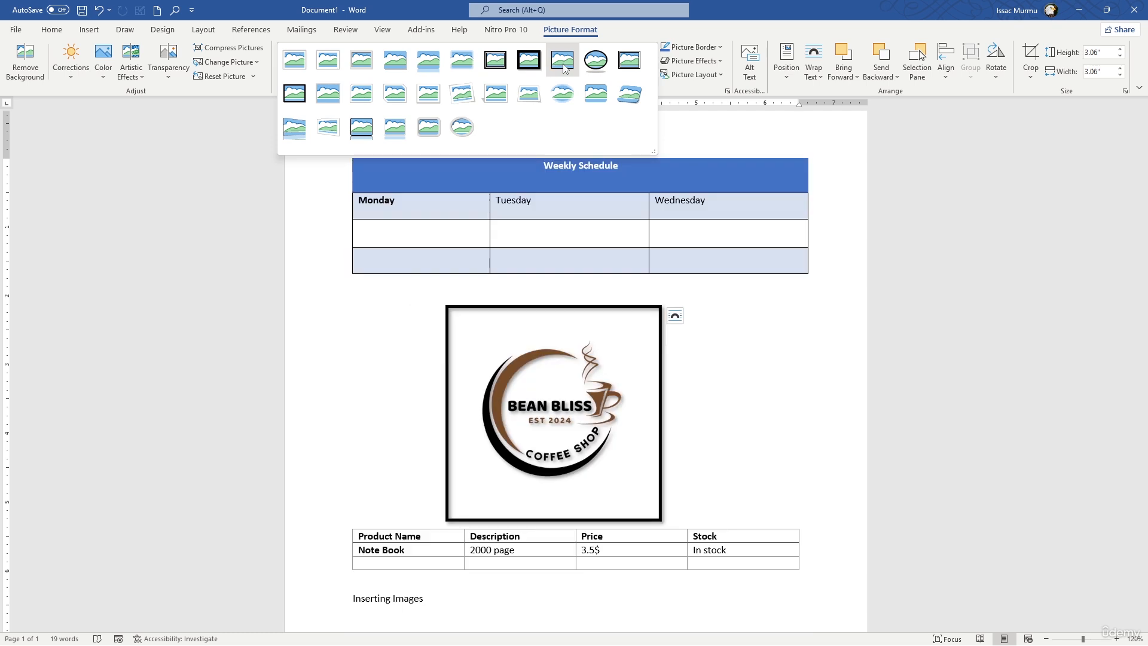
left_click(595, 61)
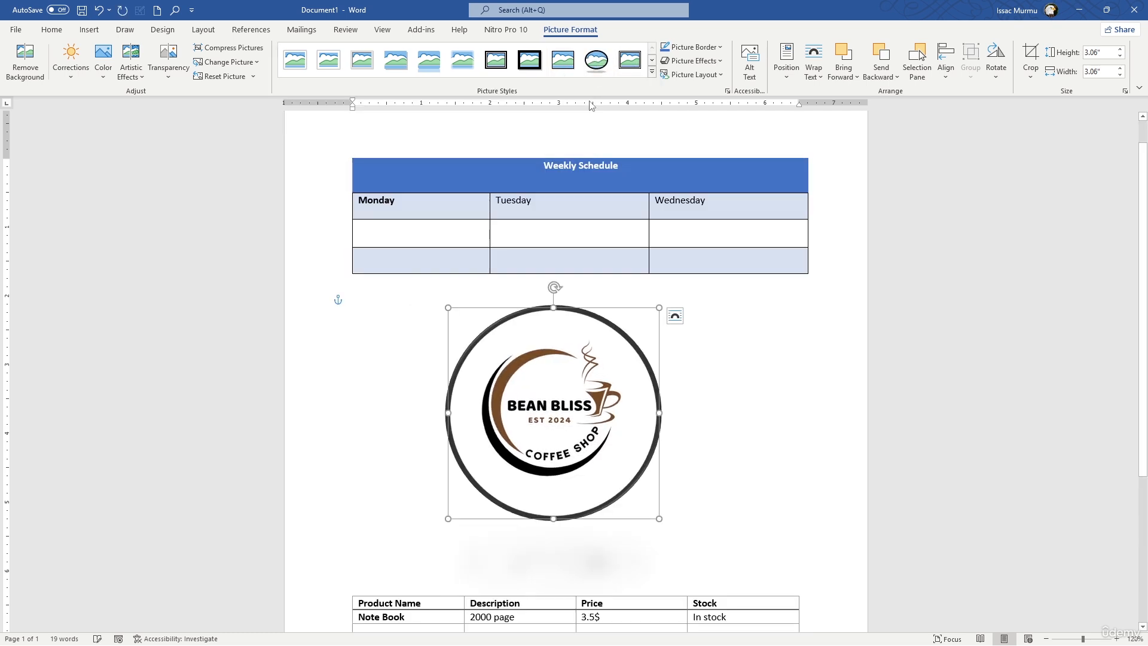
left_click(763, 384)
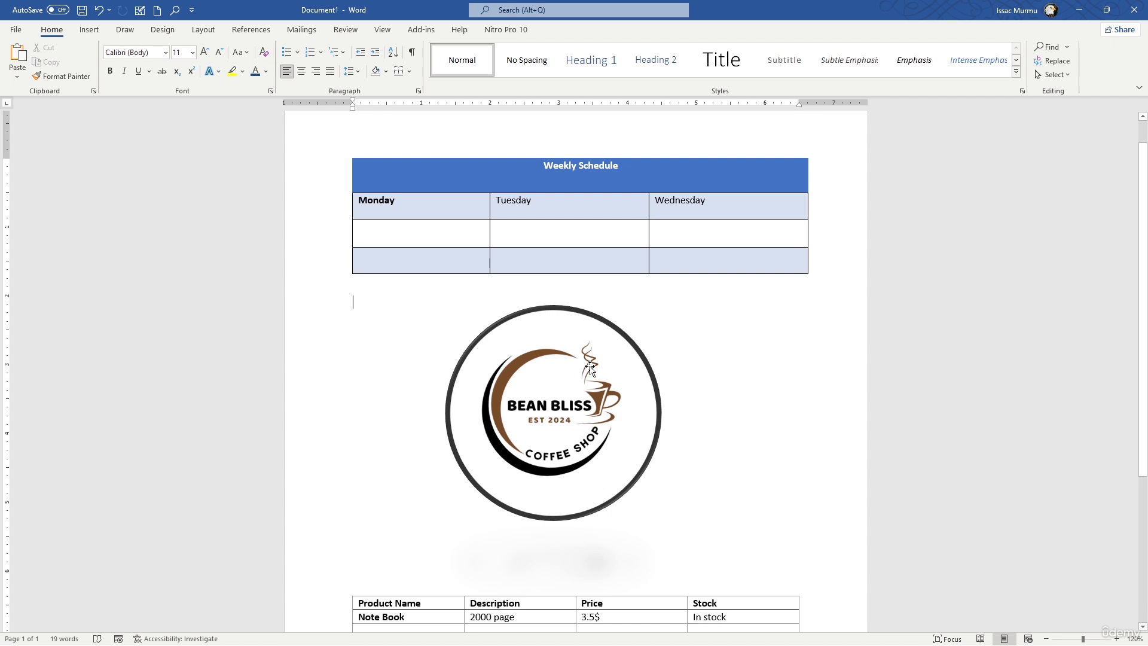
left_click(590, 369)
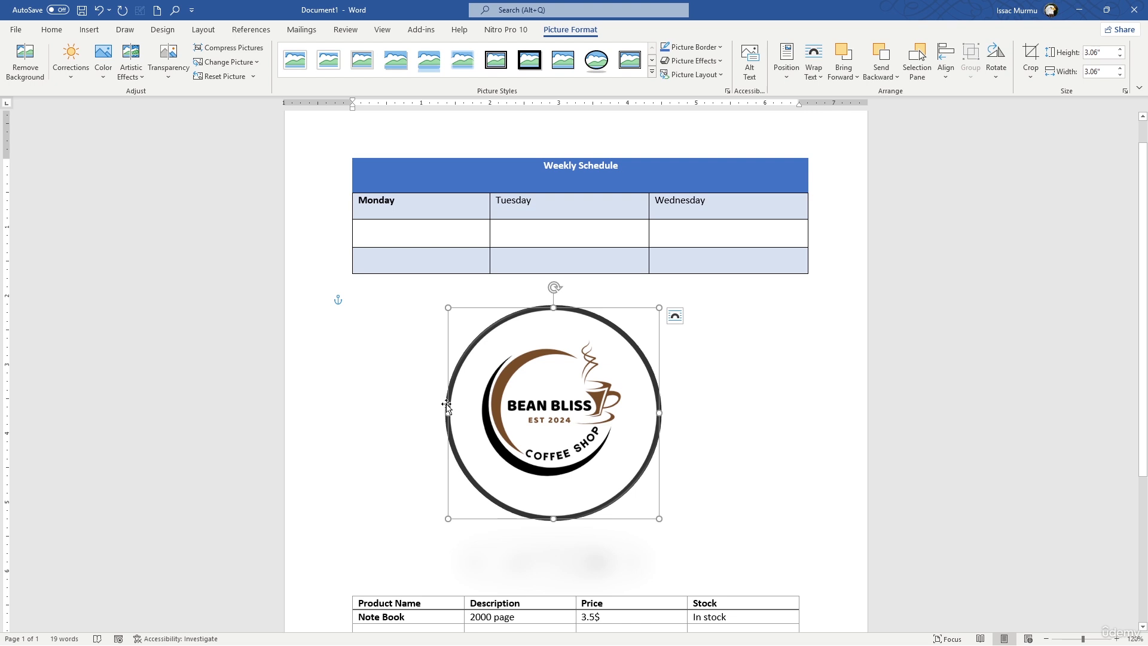
Insert the tulip picture nature-4048991_1280 from the Downloads folder on this device into the document.
left_click(773, 349)
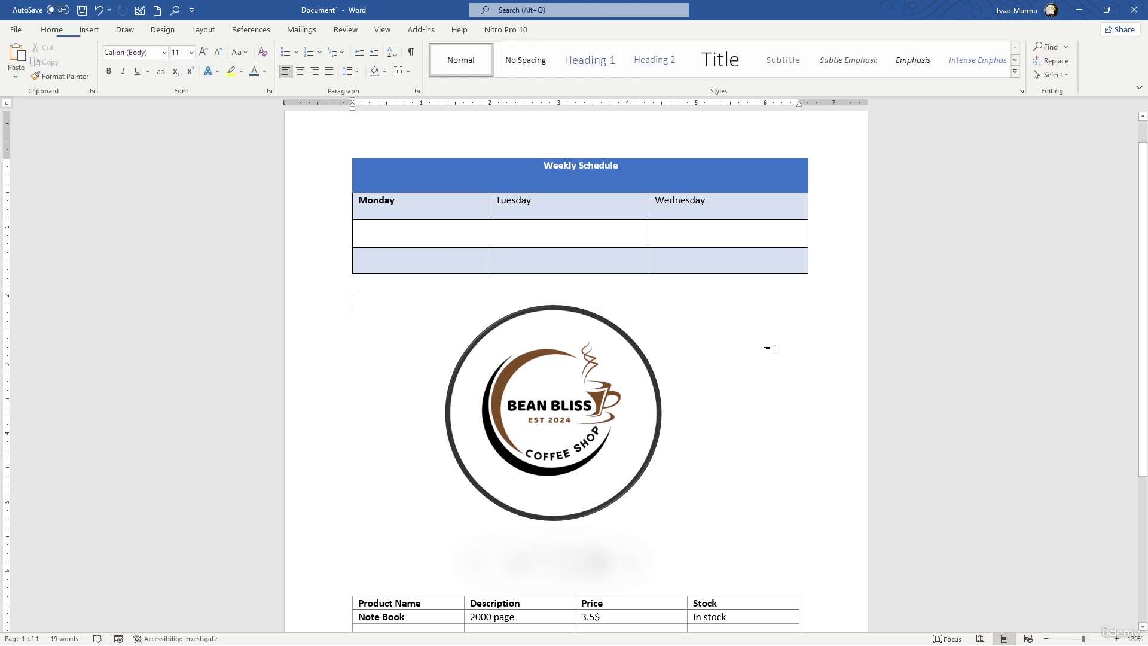
left_click(94, 34)
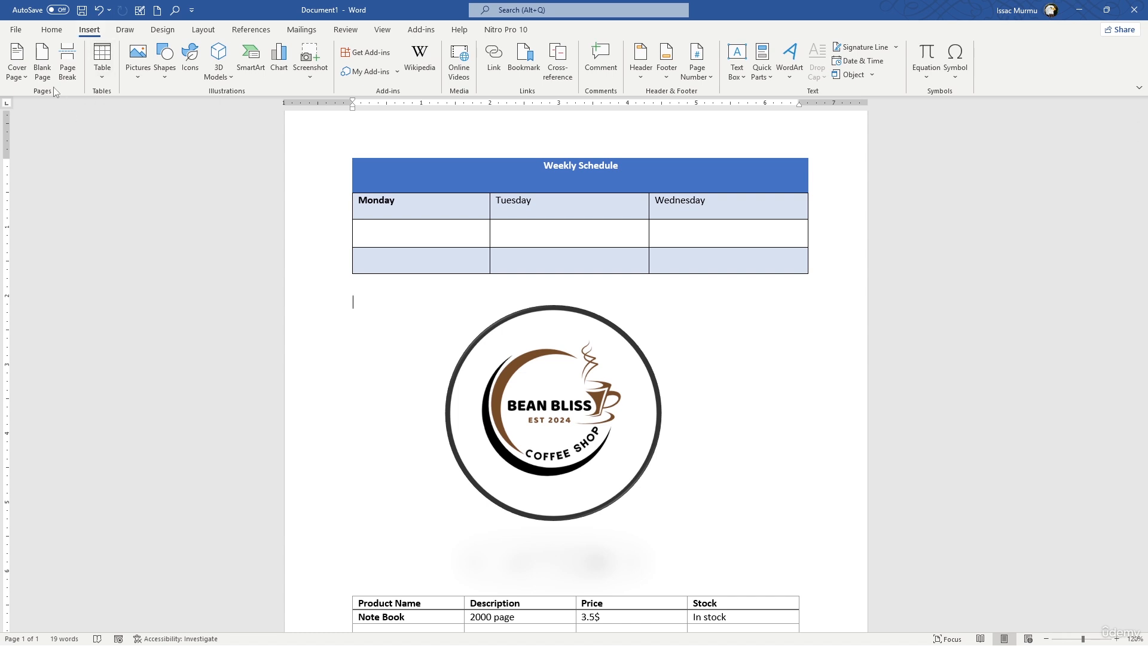
left_click(138, 59)
left_click(151, 111)
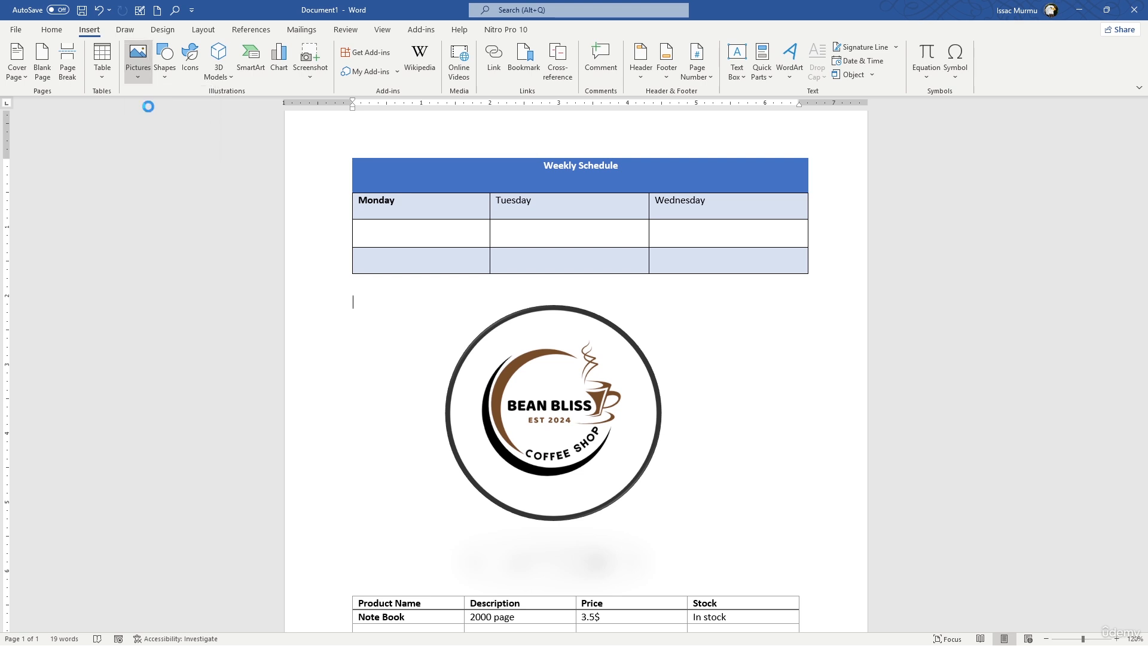
scroll(363, 203, "down", 15)
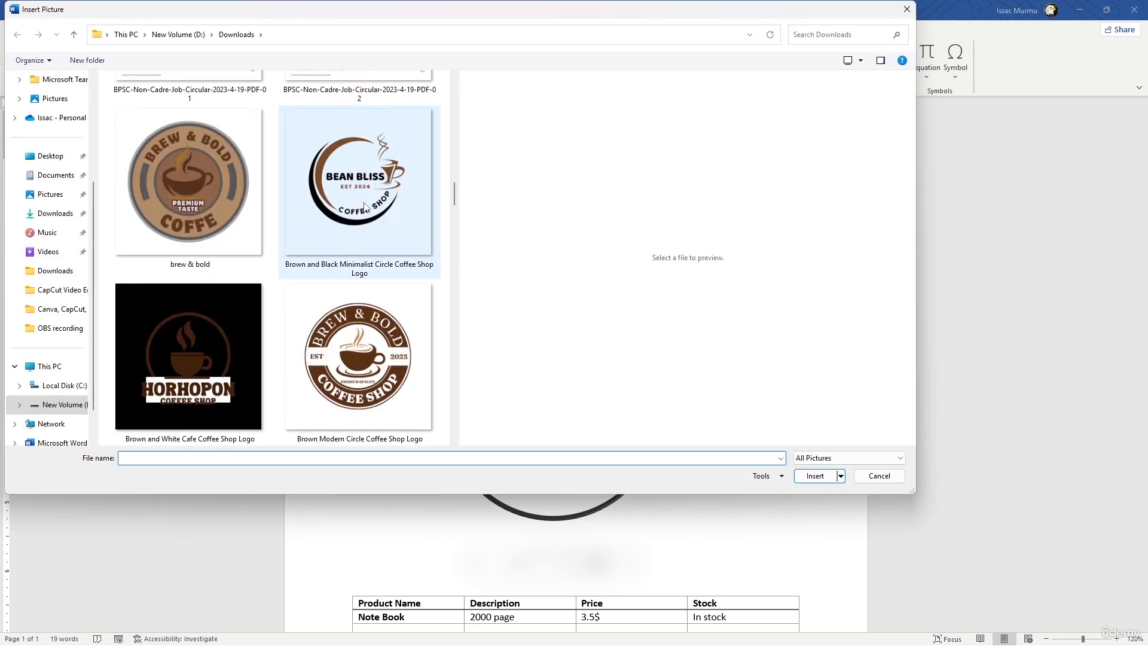
scroll(368, 202, "down", 8)
scroll(368, 202, "up", 3)
scroll(368, 202, "down", 3)
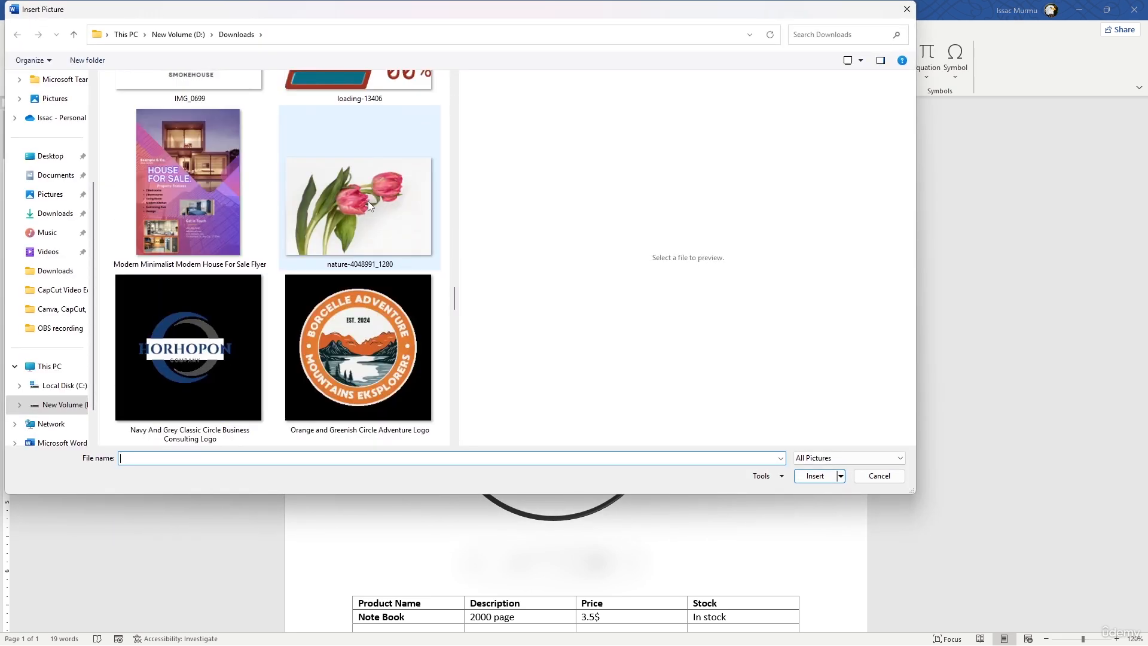
left_click(368, 201)
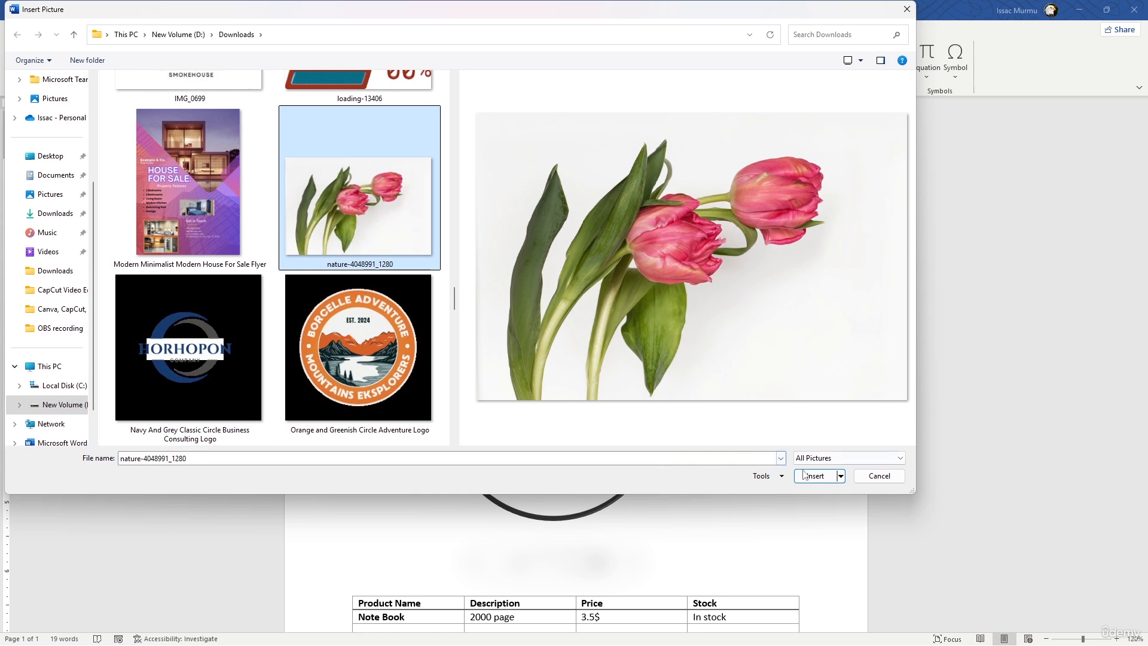
left_click(812, 476)
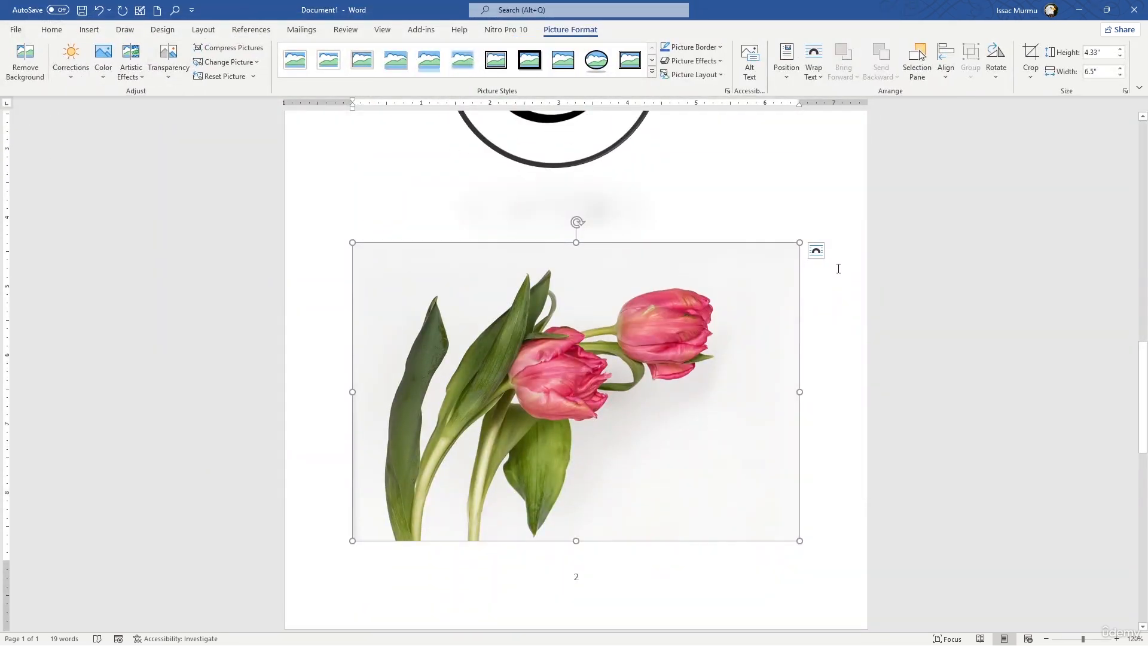
Give the tulip picture square text wrapping and shrink it to about 2.51" by 3.77", placed just below the logo.
left_click(817, 252)
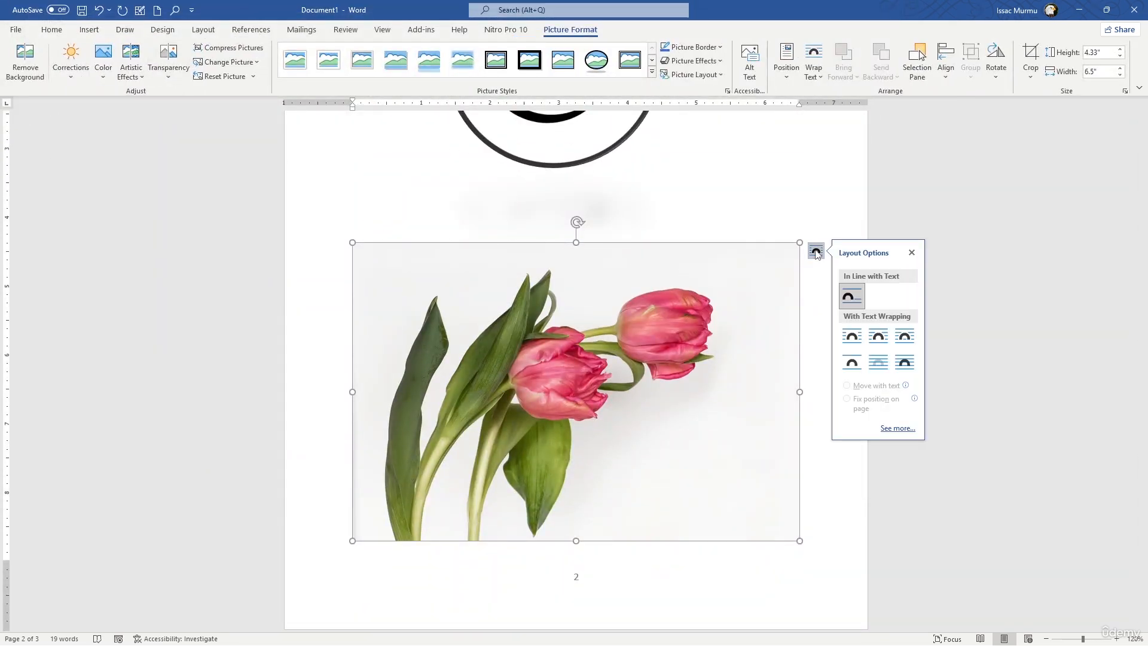
left_click(852, 336)
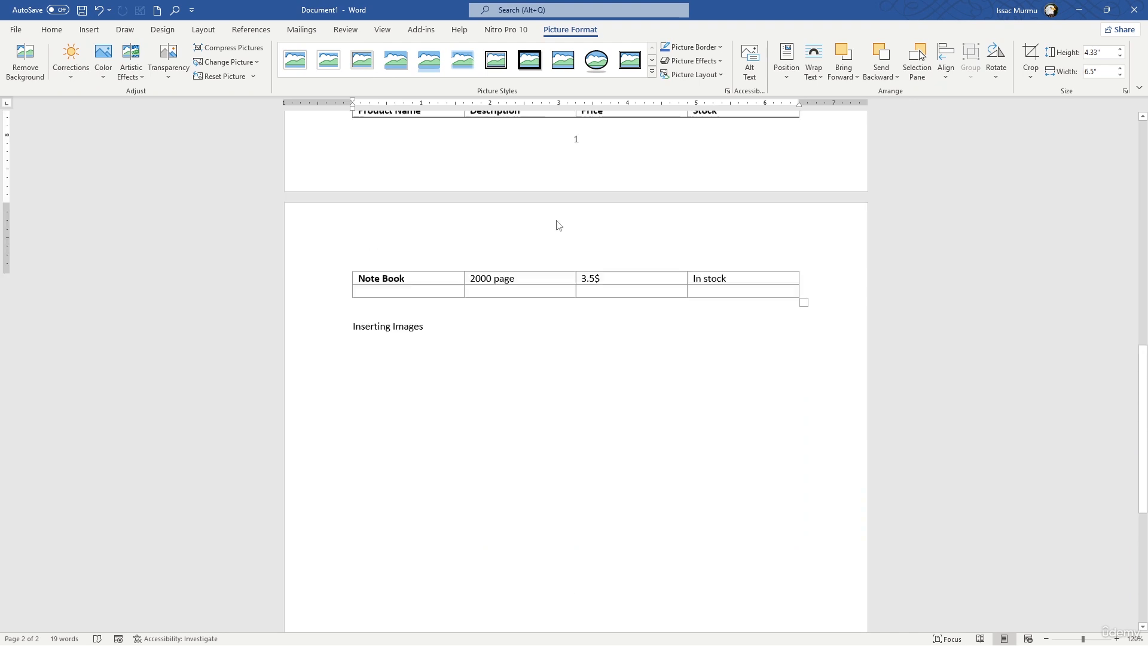
scroll(558, 225, "up", 10)
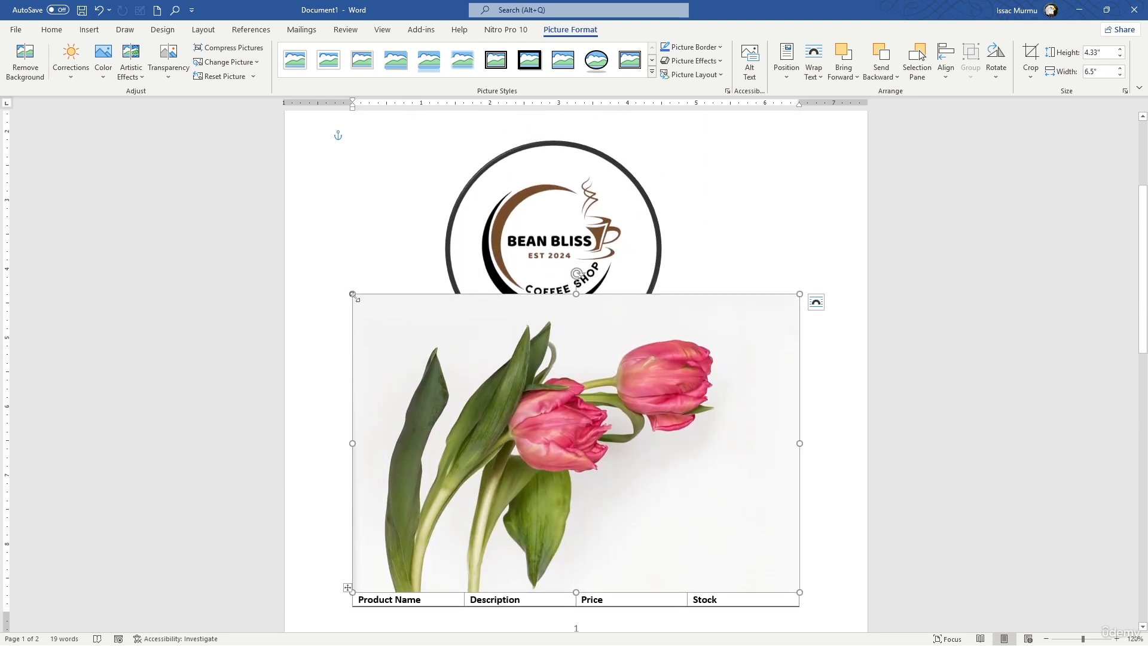
left_click_drag(358, 299, 583, 419)
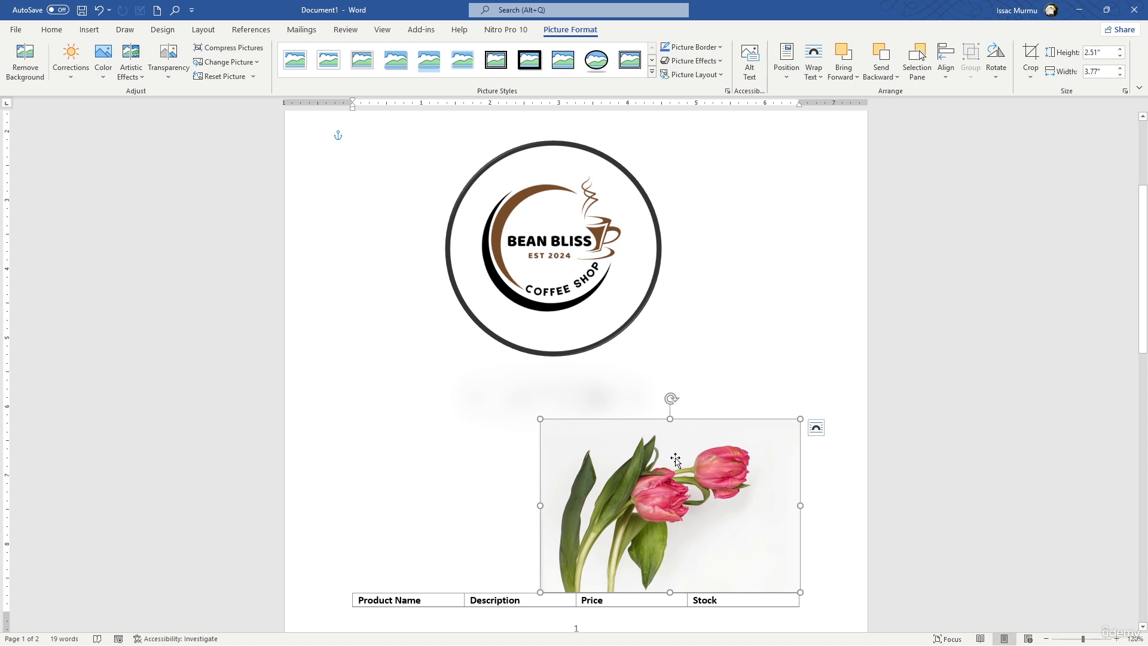
left_click_drag(675, 458, 604, 412)
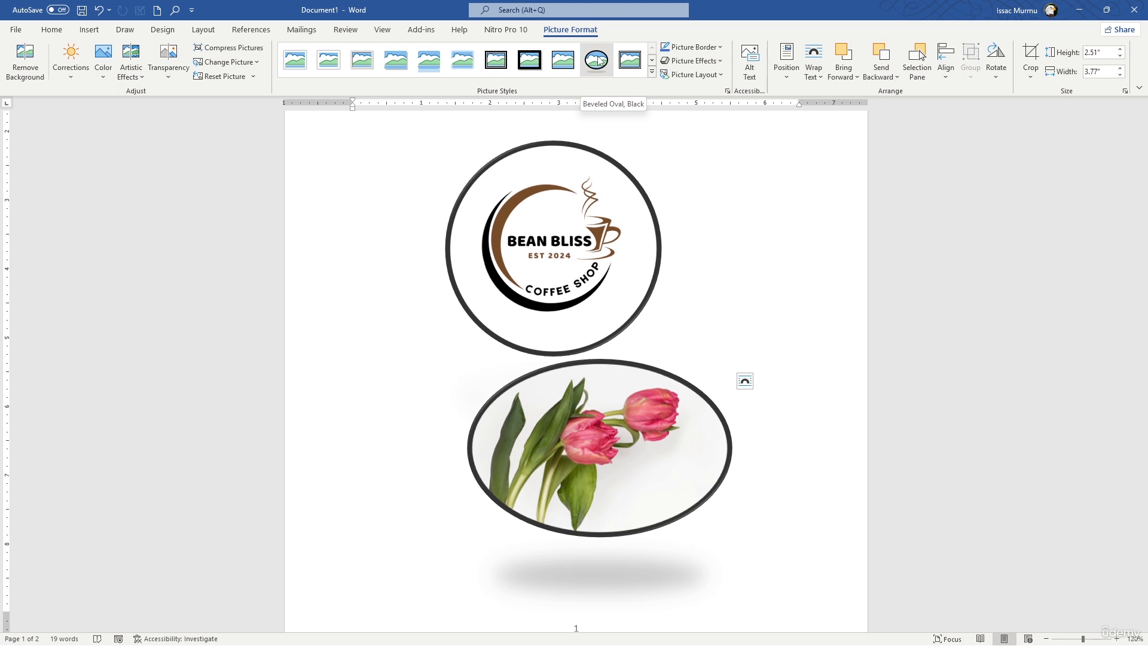
Apply the metallic grey-framed oval picture style to the tulip picture and narrow it to about 3.11" wide.
left_click(652, 72)
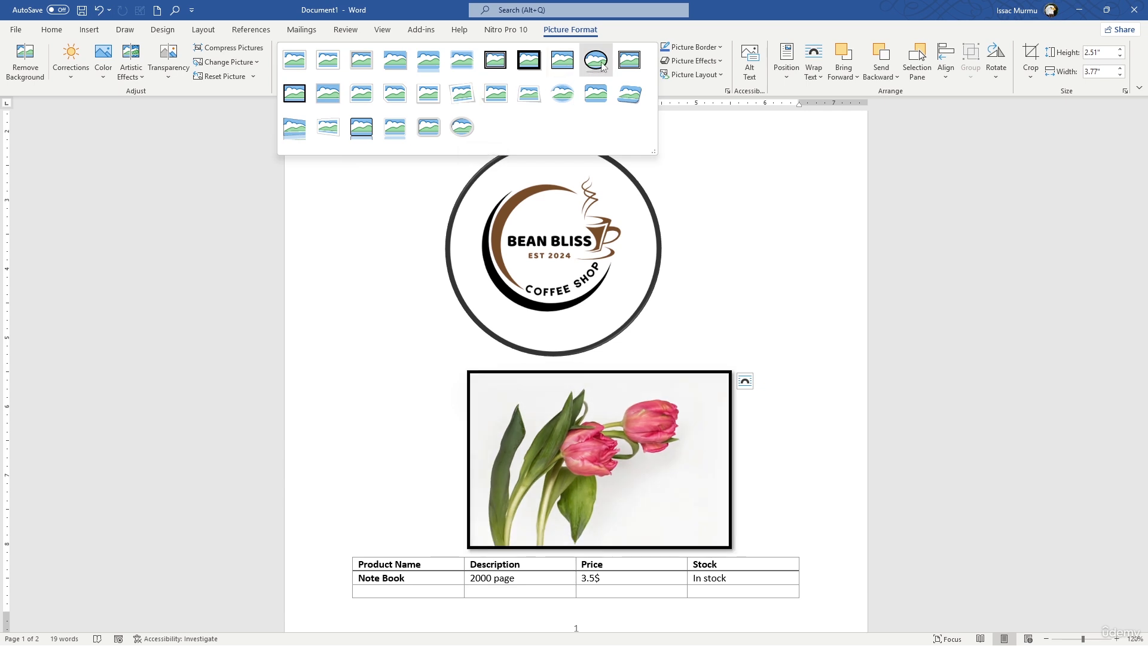
left_click(462, 127)
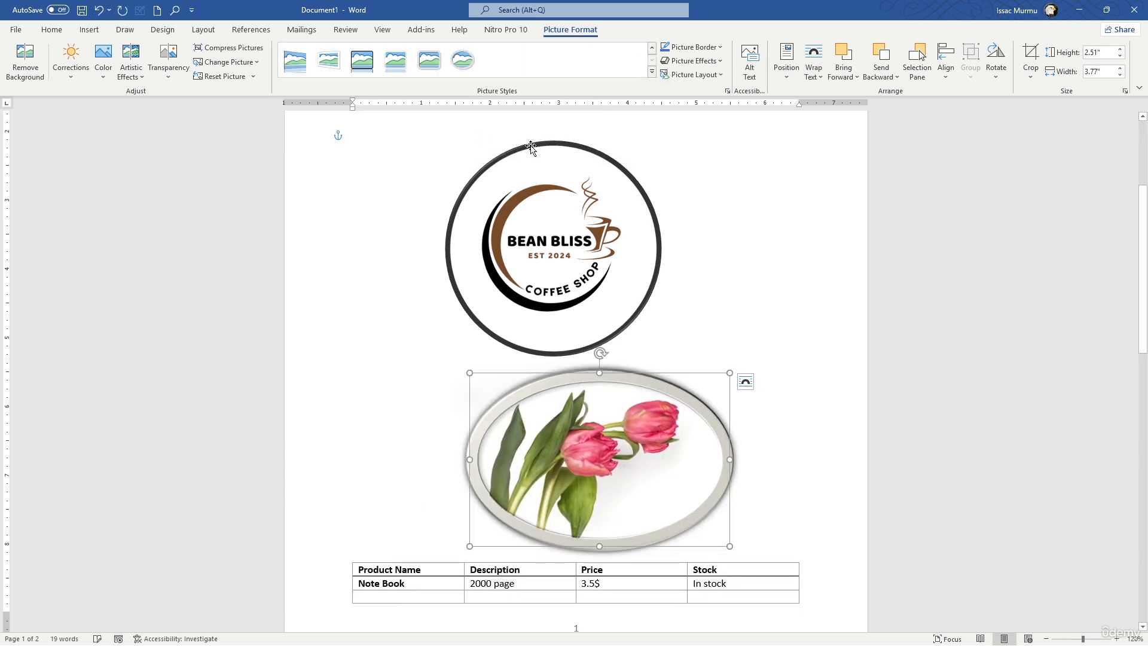
left_click_drag(730, 460, 684, 459)
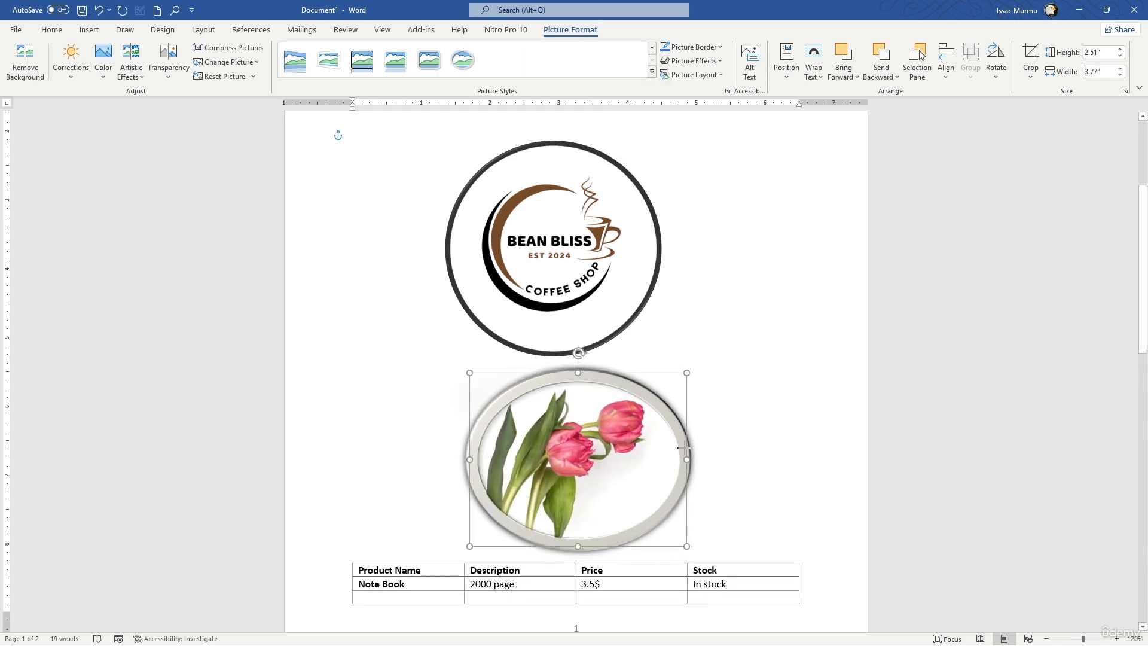
Move the tulip picture slightly to the left so it sits roughly centred beneath the logo, and deselect it.
left_click(791, 326)
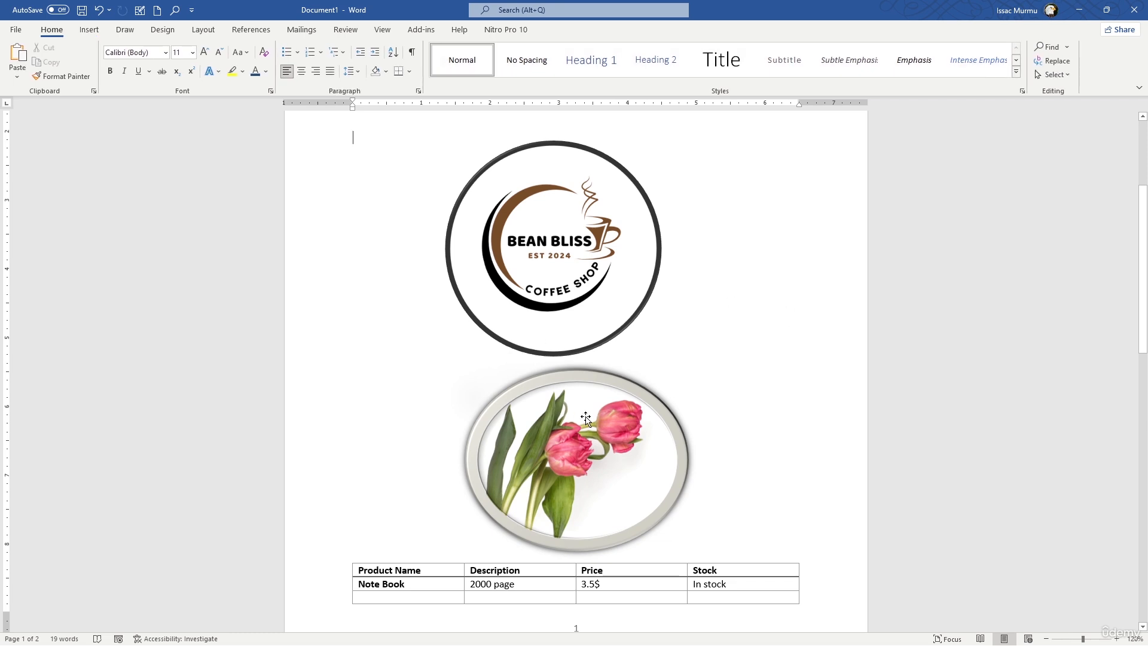
left_click_drag(600, 418, 567, 420)
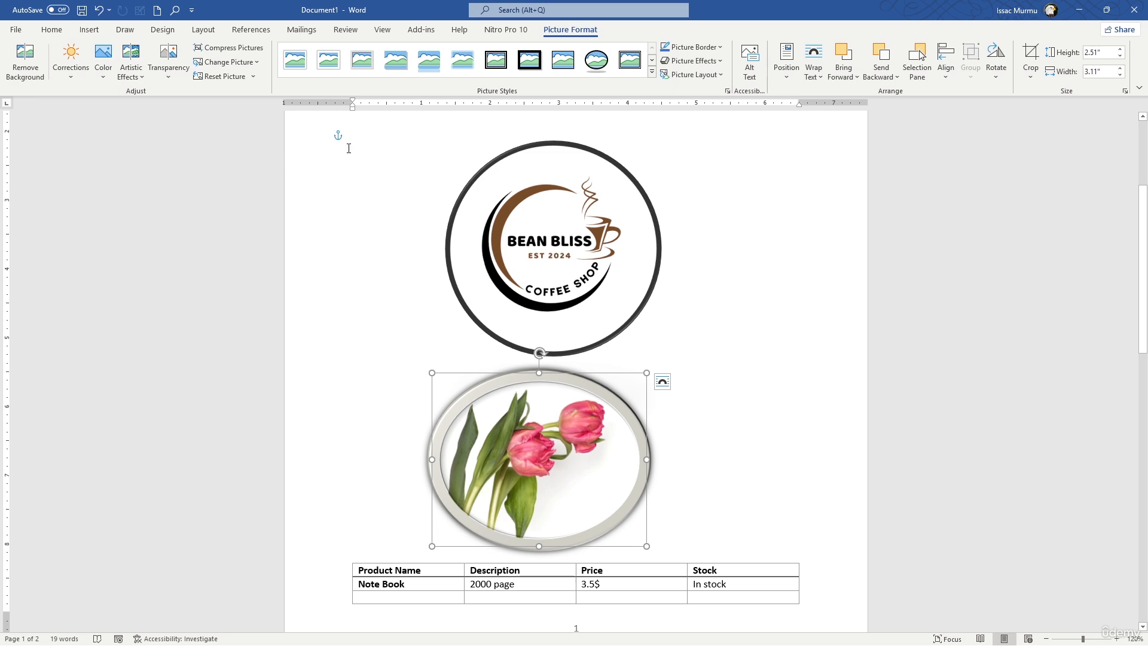
left_click(367, 192)
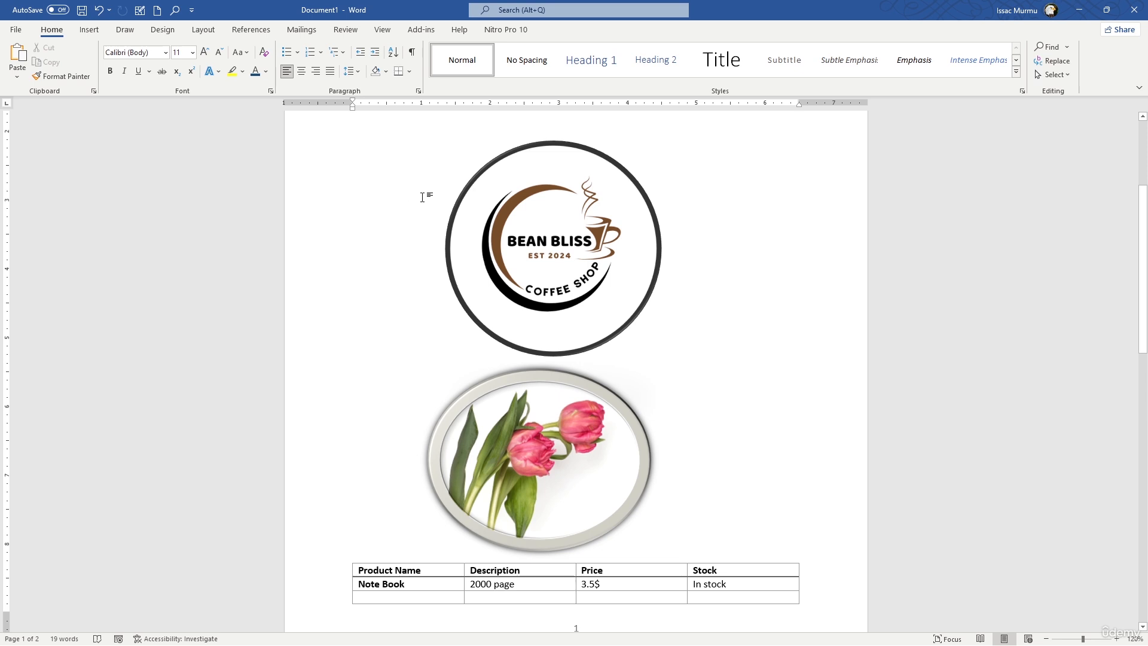
left_click(89, 30)
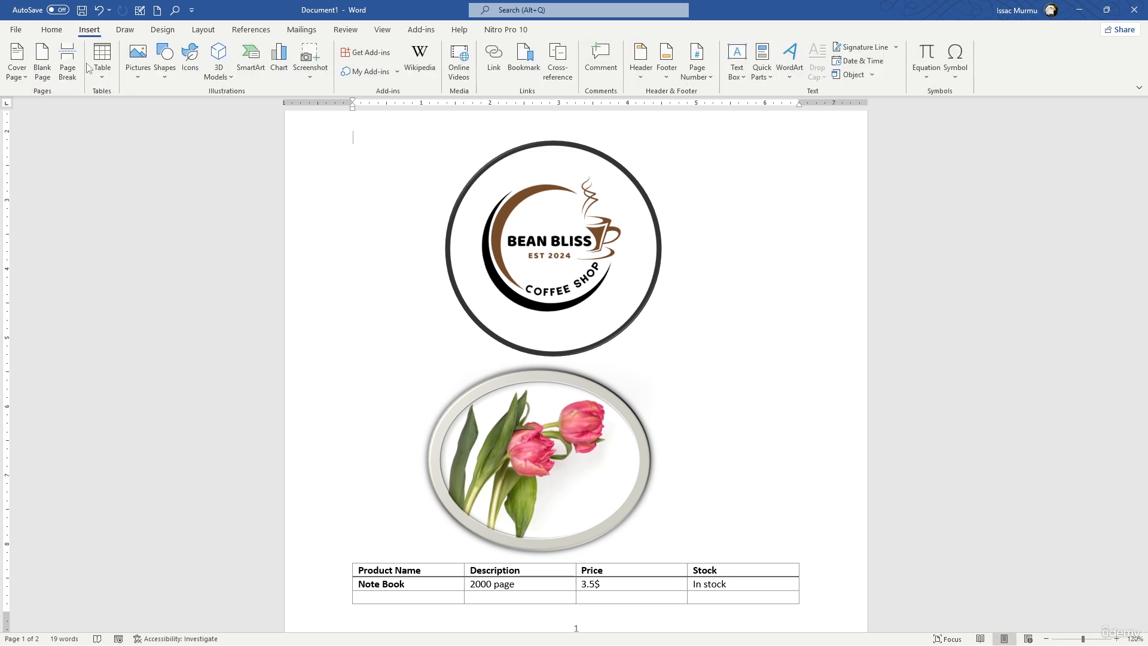
left_click(146, 83)
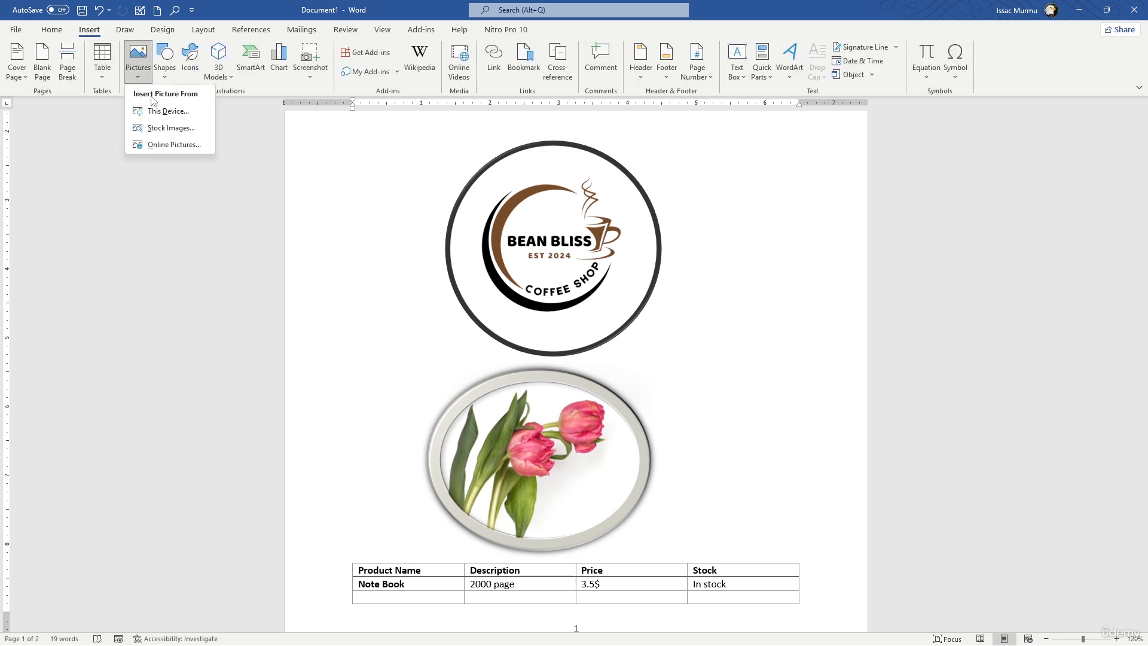
left_click(162, 110)
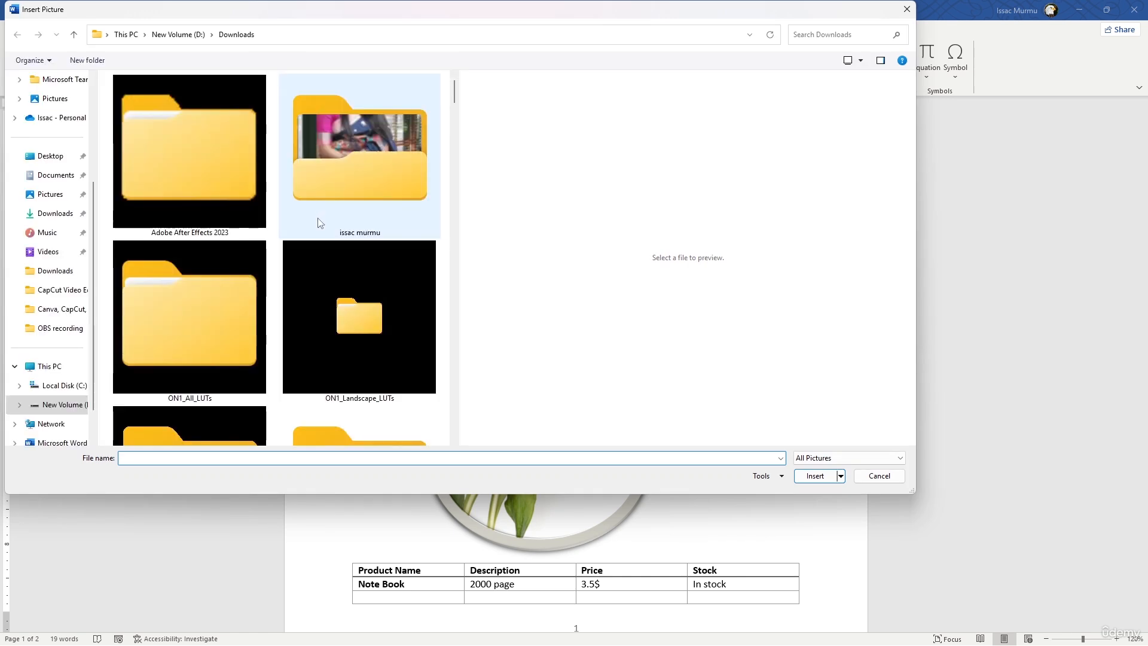
left_click(906, 10)
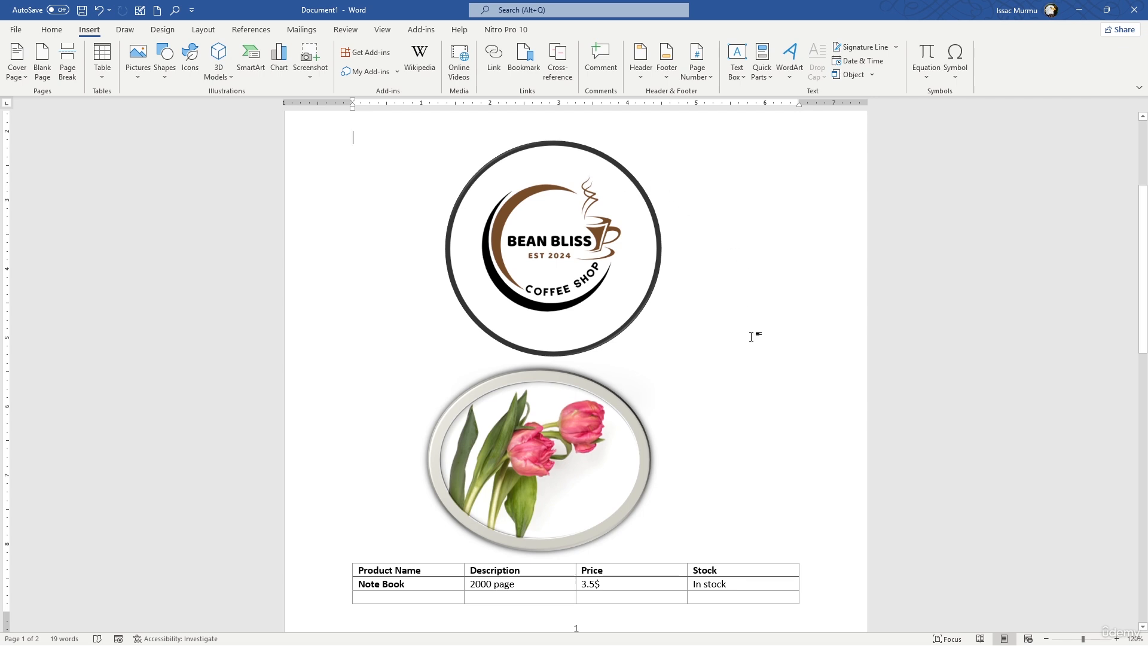
Add the line "Inserting shapes" below "Inserting Images" on the second page and start a new paragraph.
scroll(737, 326, "down", 12)
left_click(487, 374)
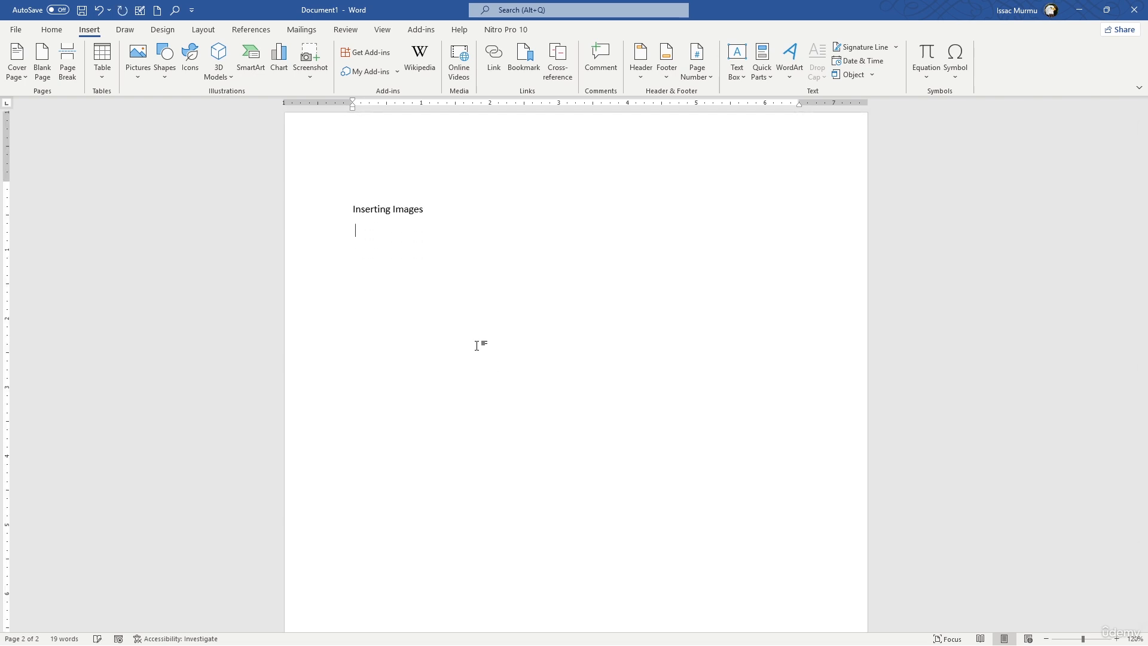
type("Inserting shapes")
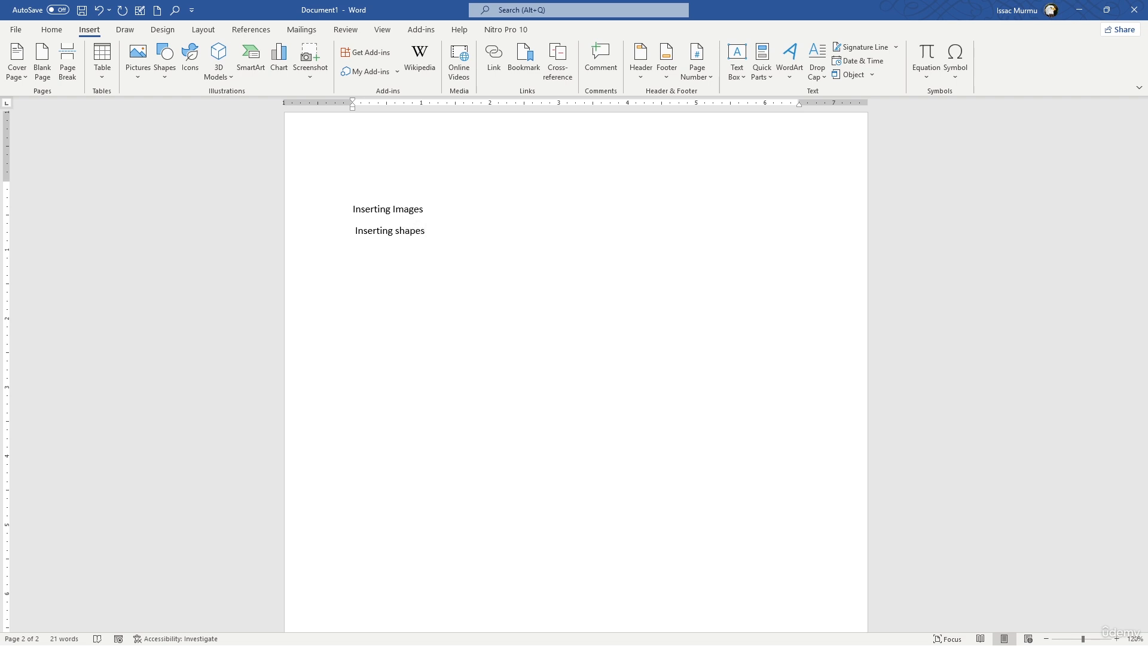
key("Return")
Draw a rectangle about 1.21" high and 3.47" wide below the "Inserting shapes" line.
left_click(167, 80)
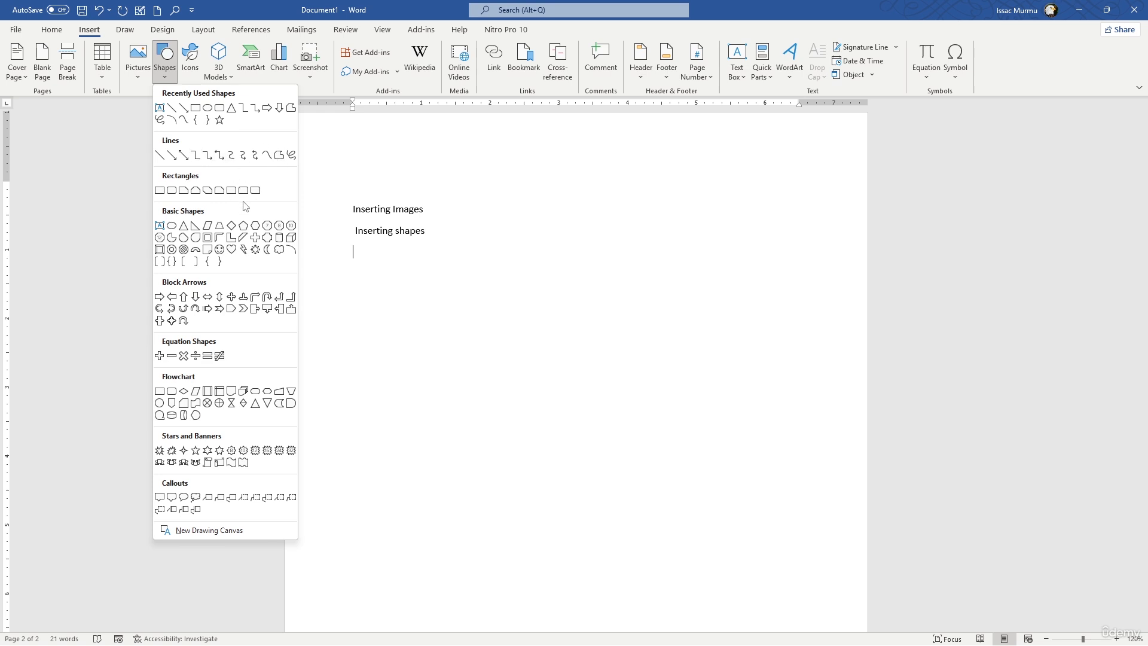
left_click(159, 190)
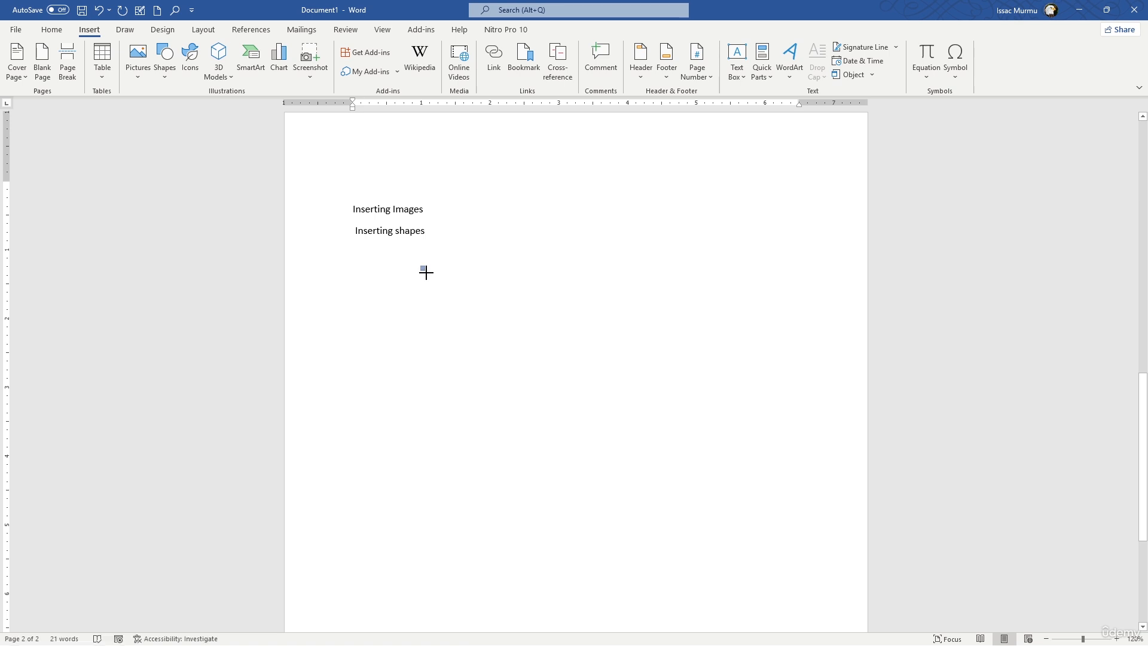
mouse_move(421, 266)
left_mouse_down()
mouse_move(475, 311)
mouse_move(661, 349)
left_mouse_up()
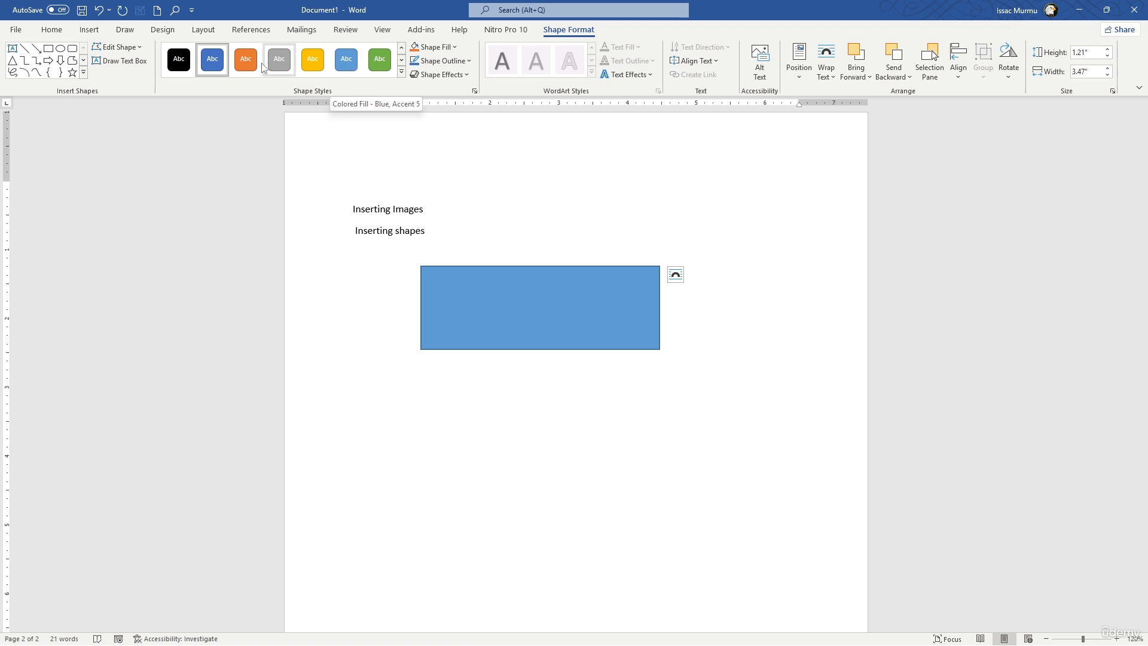
Apply the light blue filled shape style to the rectangle and set its outline weight to ¼ pt.
left_click(346, 67)
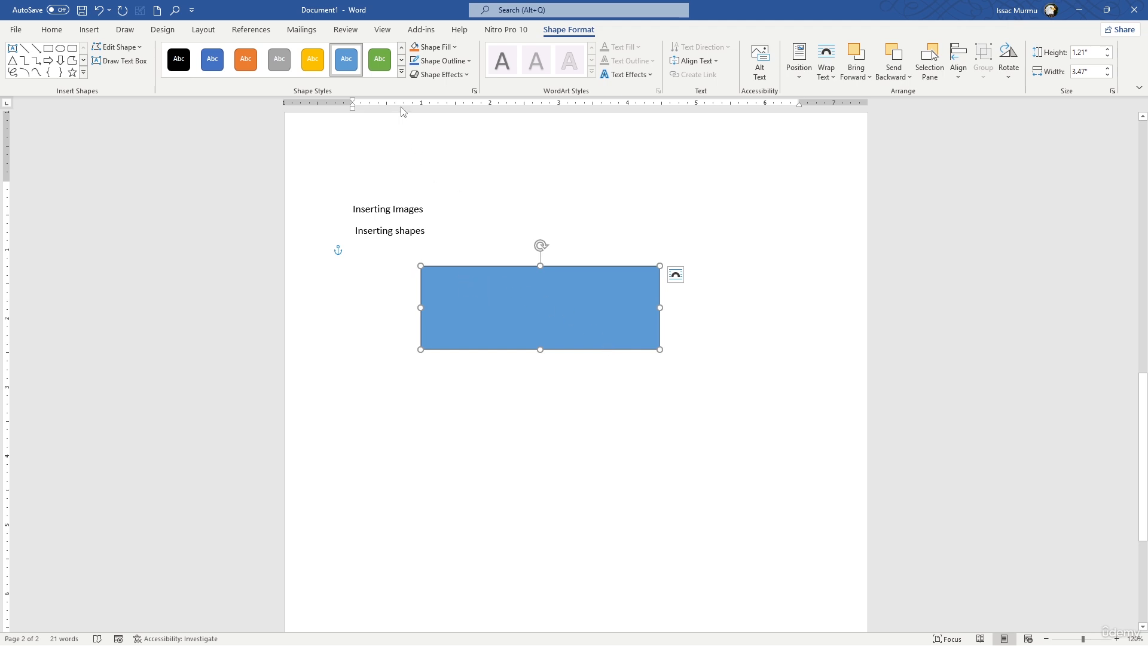
left_click(460, 60)
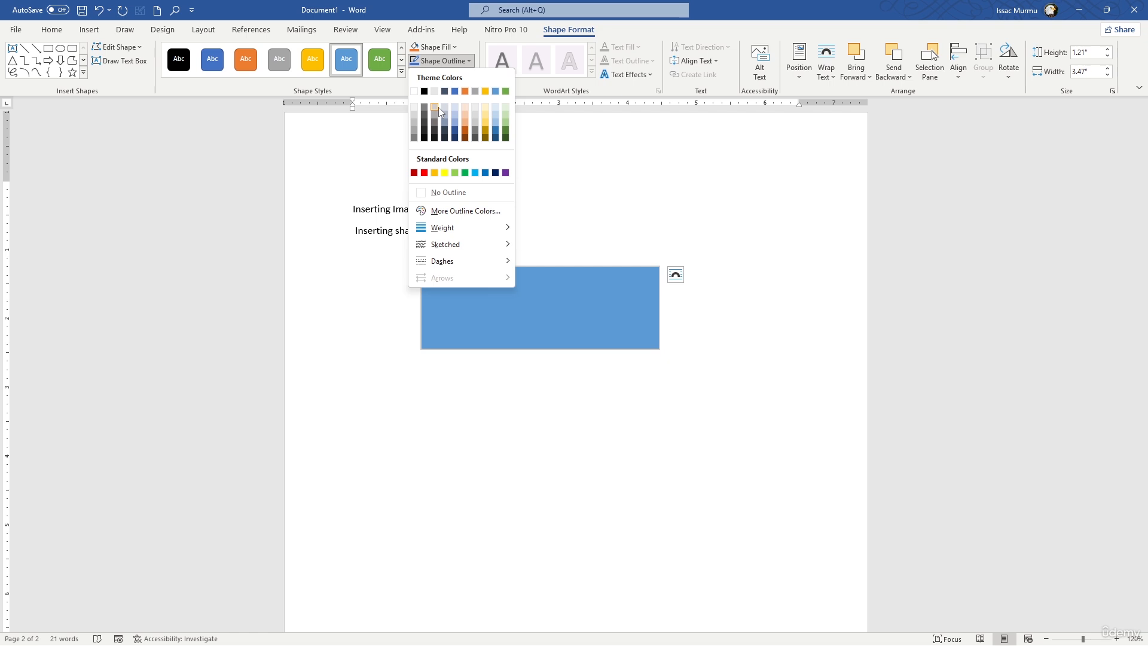
mouse_move(453, 233)
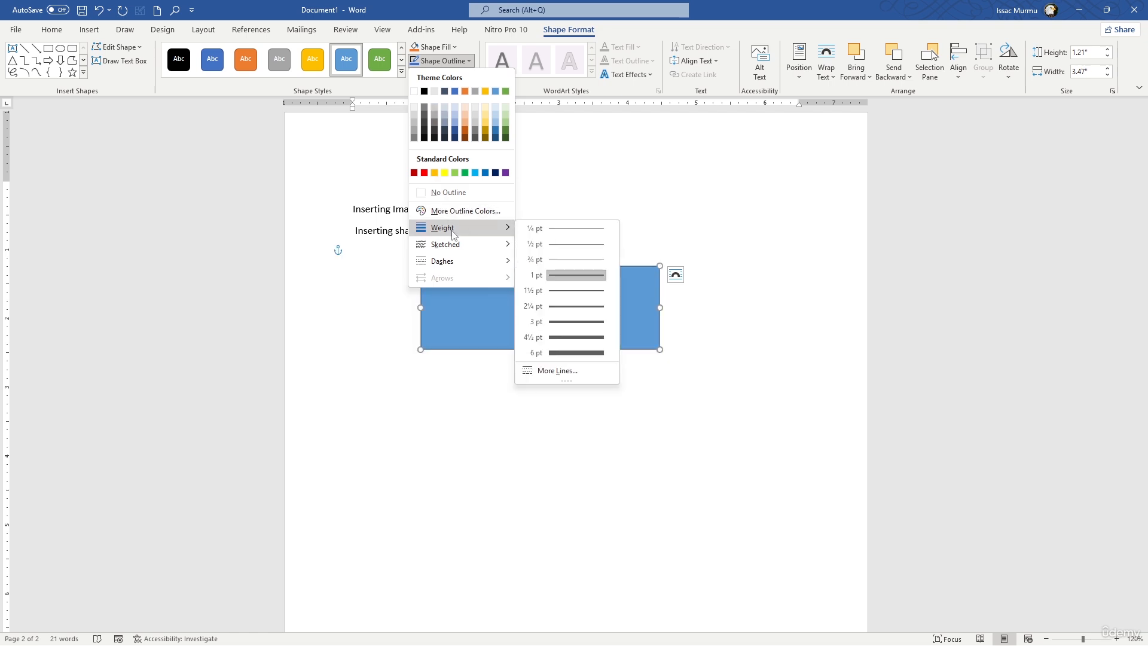
left_click(562, 231)
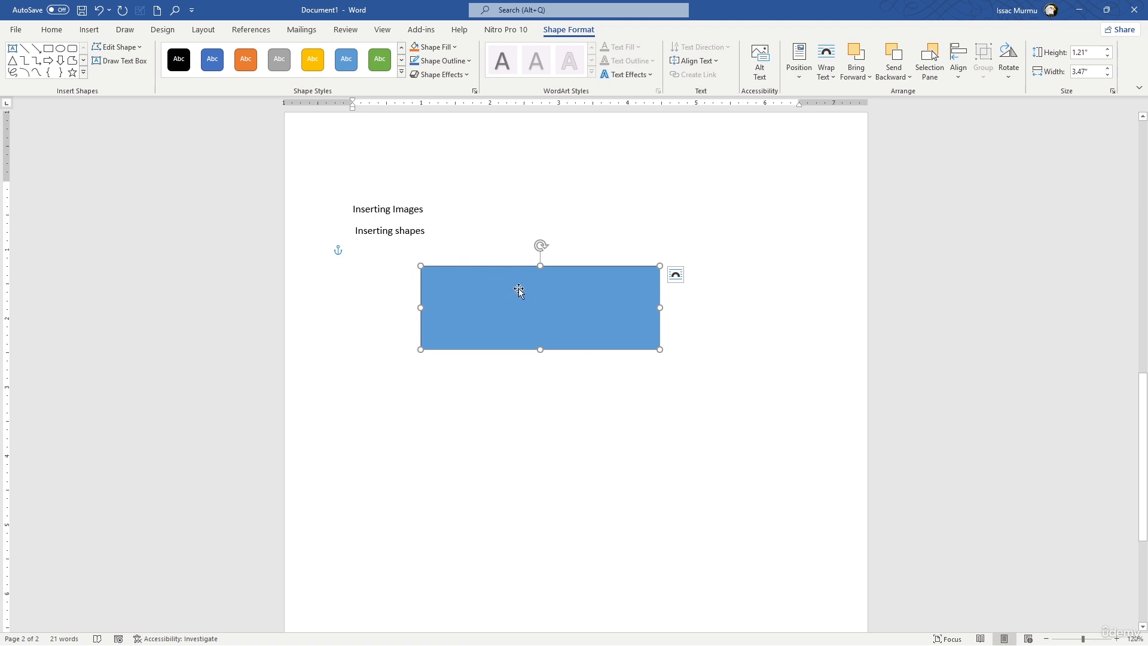
left_click(739, 324)
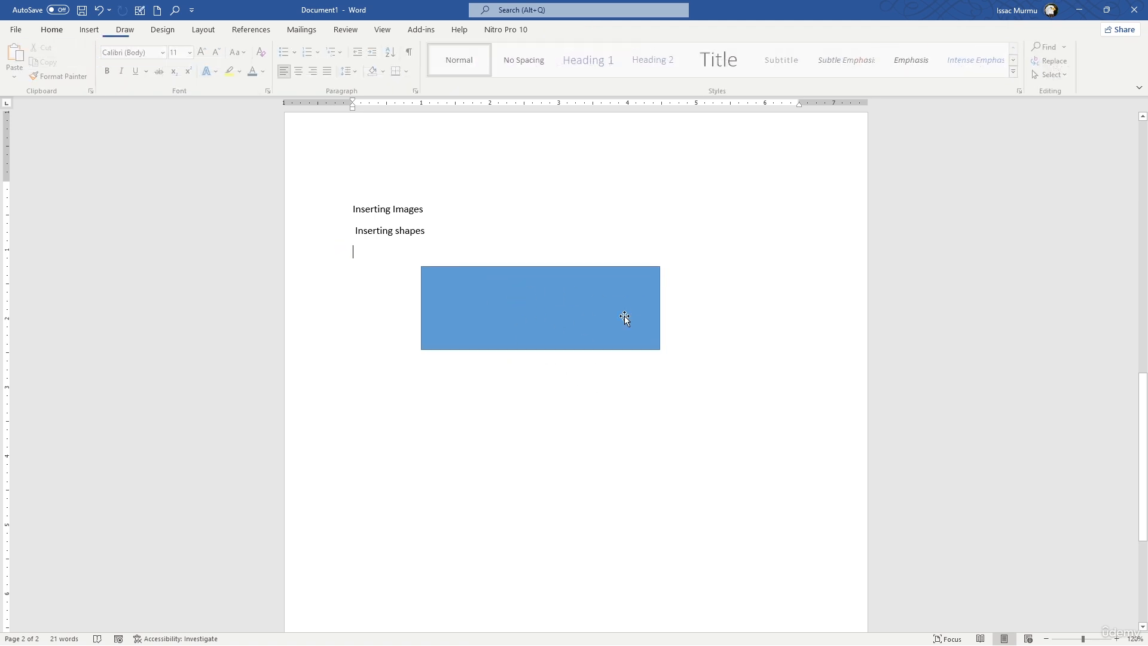
Change the rectangle's fill to the standard yellow colour.
left_click(532, 321)
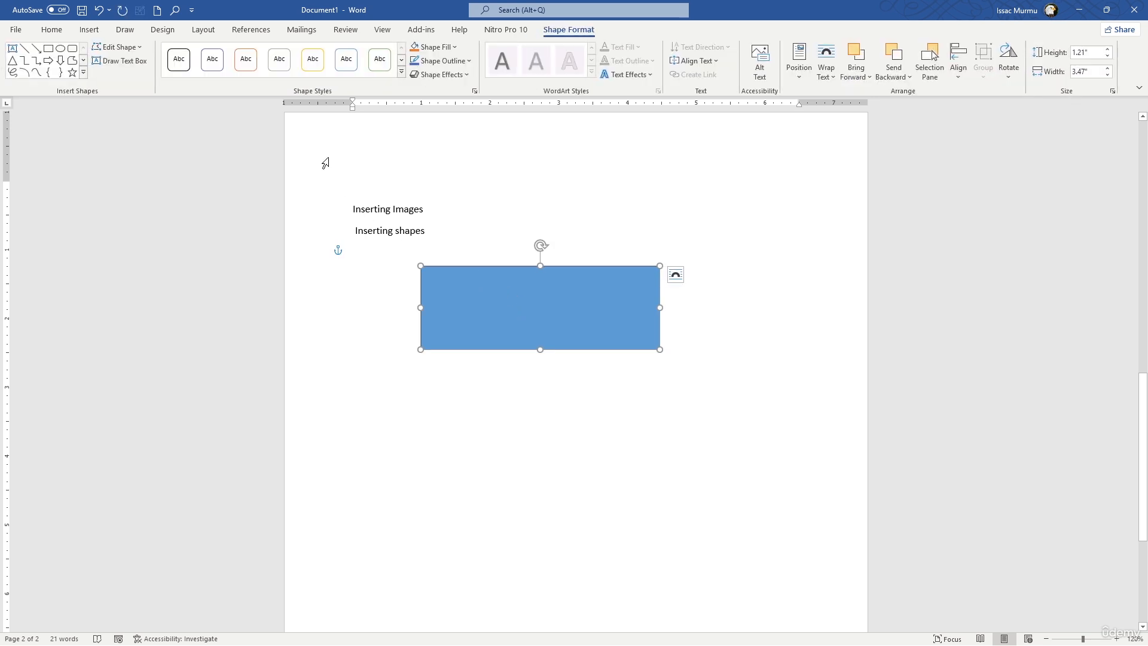
left_click(432, 47)
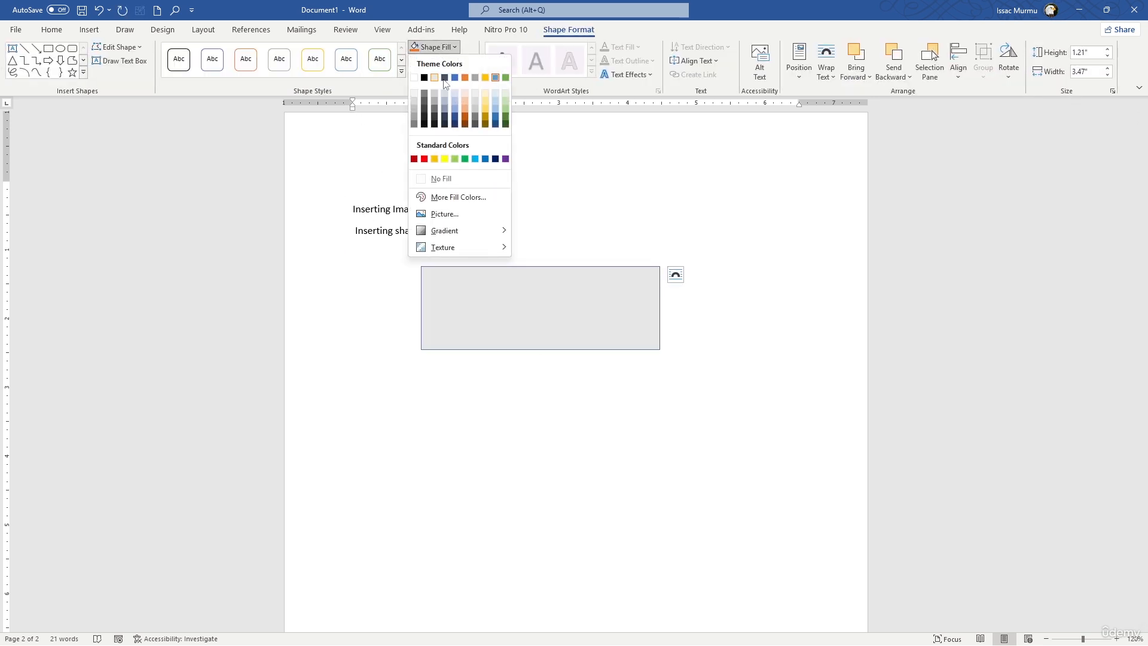
left_click(445, 159)
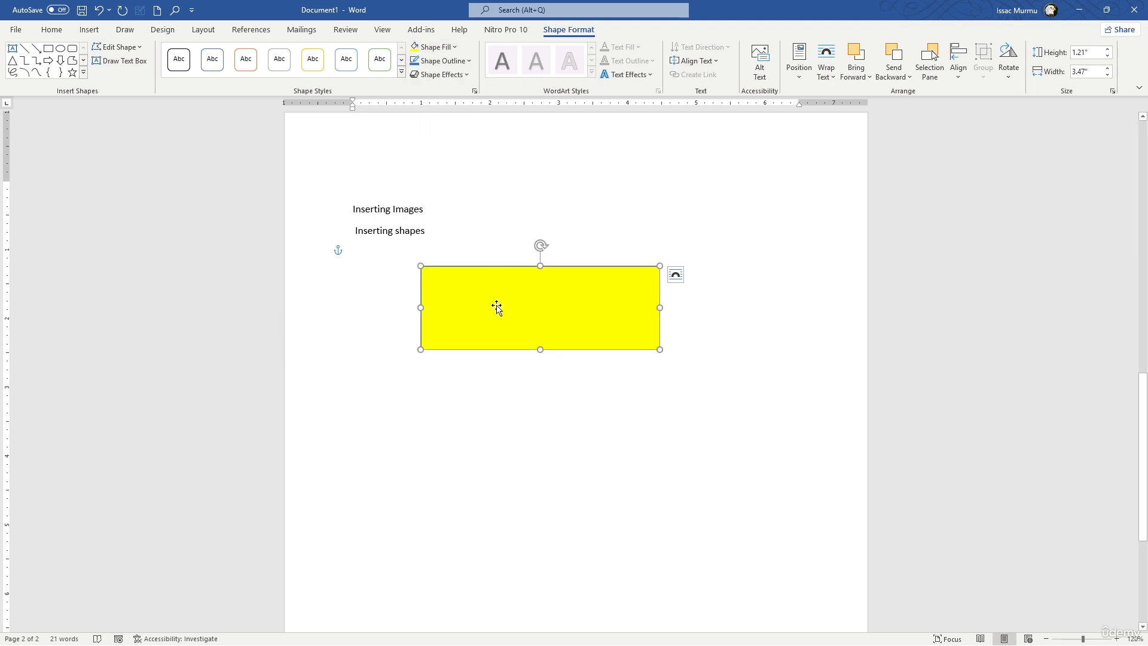
type("Important")
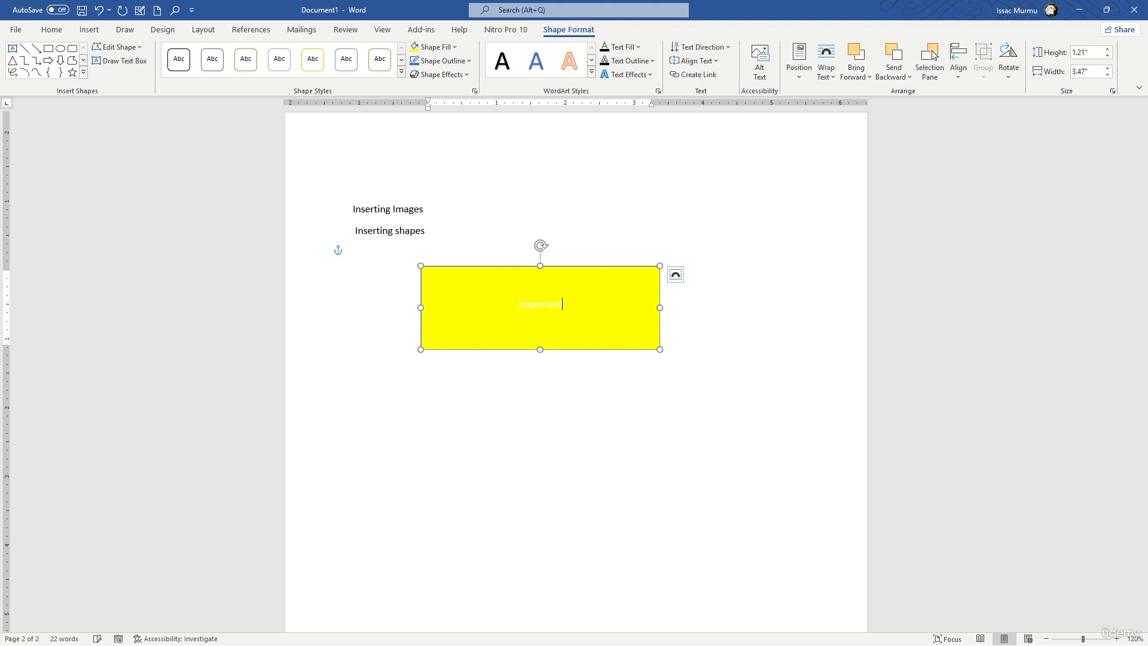
key("BackSpace")
key("BackSpace")
key("BackSpace")
key("BackSpace")
key("BackSpace")
key("BackSpace")
Set the yellow rectangle's text fill to black and enter the text "Important" in it.
left_click(639, 47)
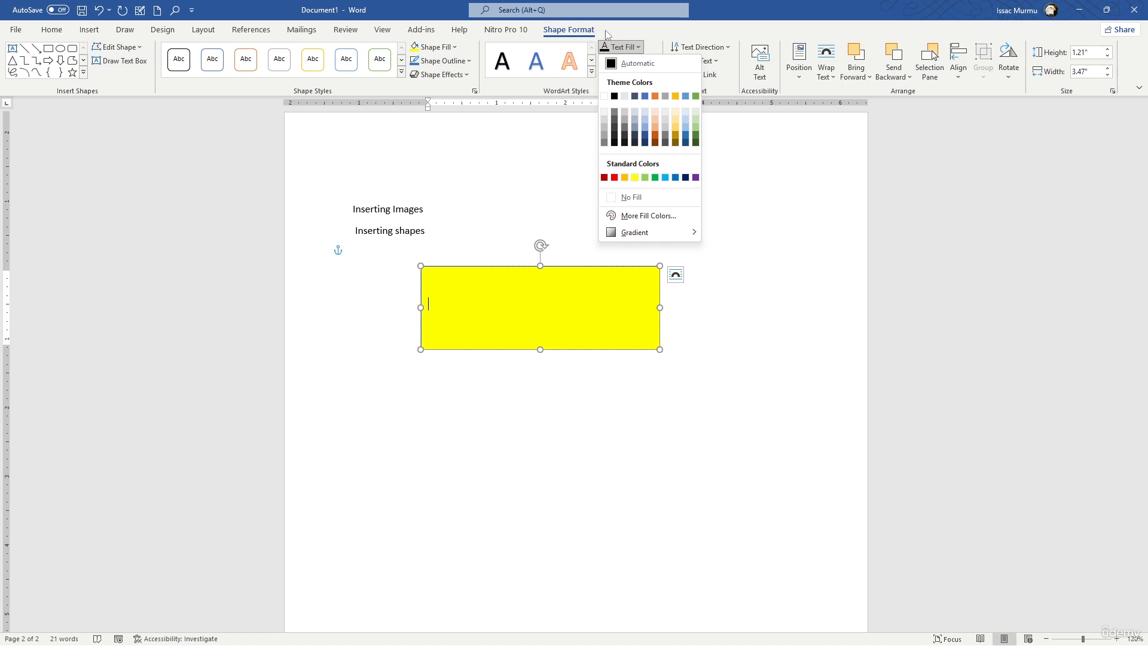
left_click(614, 96)
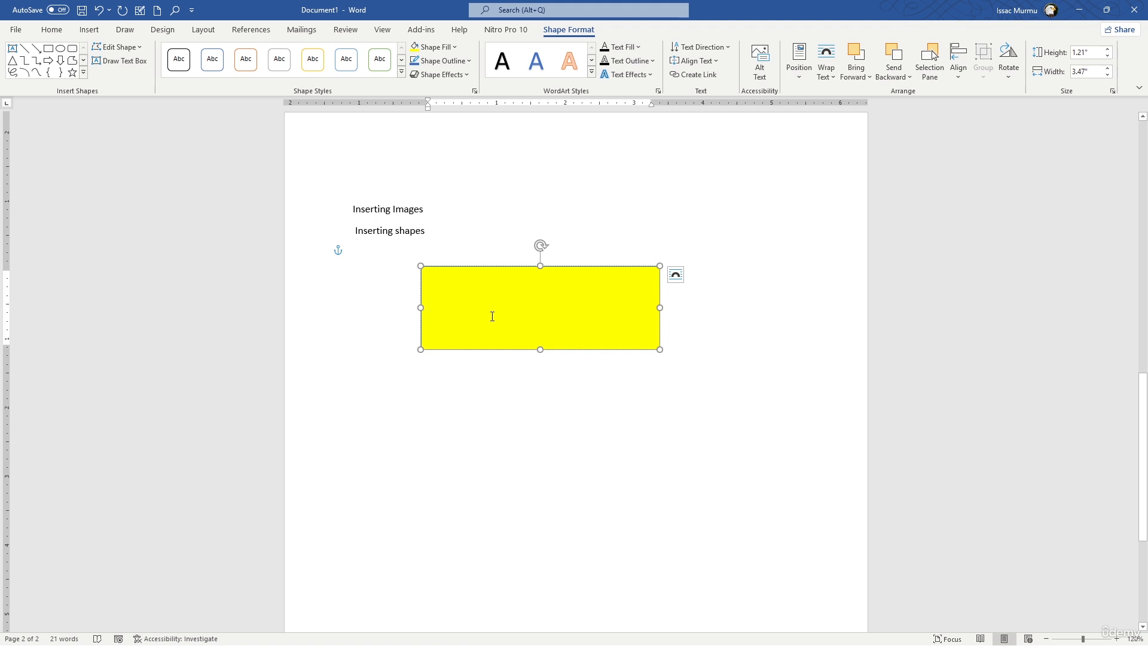
type("Im")
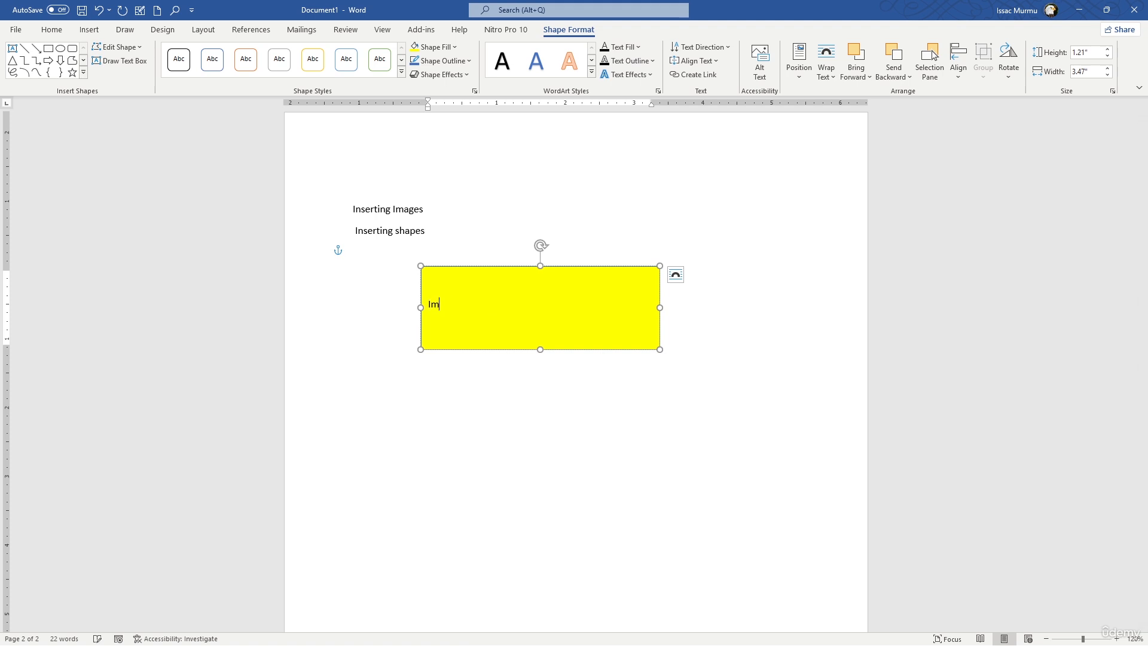
type("portant")
left_click(406, 285)
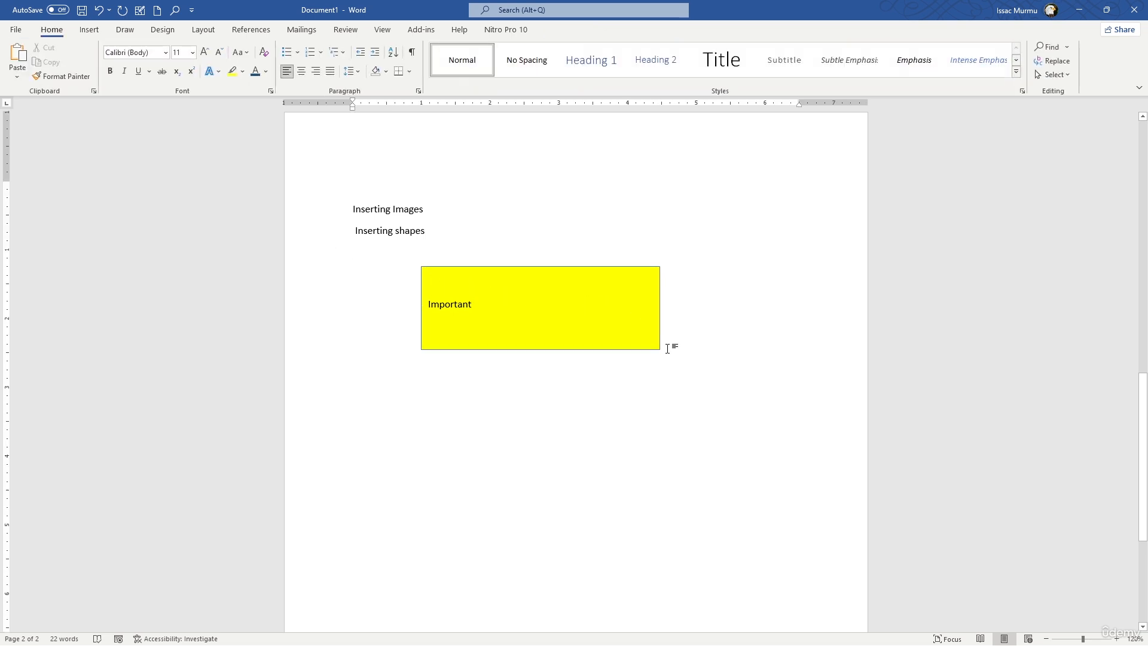
Shrink the yellow rectangle to about 0.33" high and 0.96" wide so it fits closely around its text.
left_click(618, 324)
left_click_drag(658, 350, 487, 289)
left_click(568, 261)
left_click(469, 272)
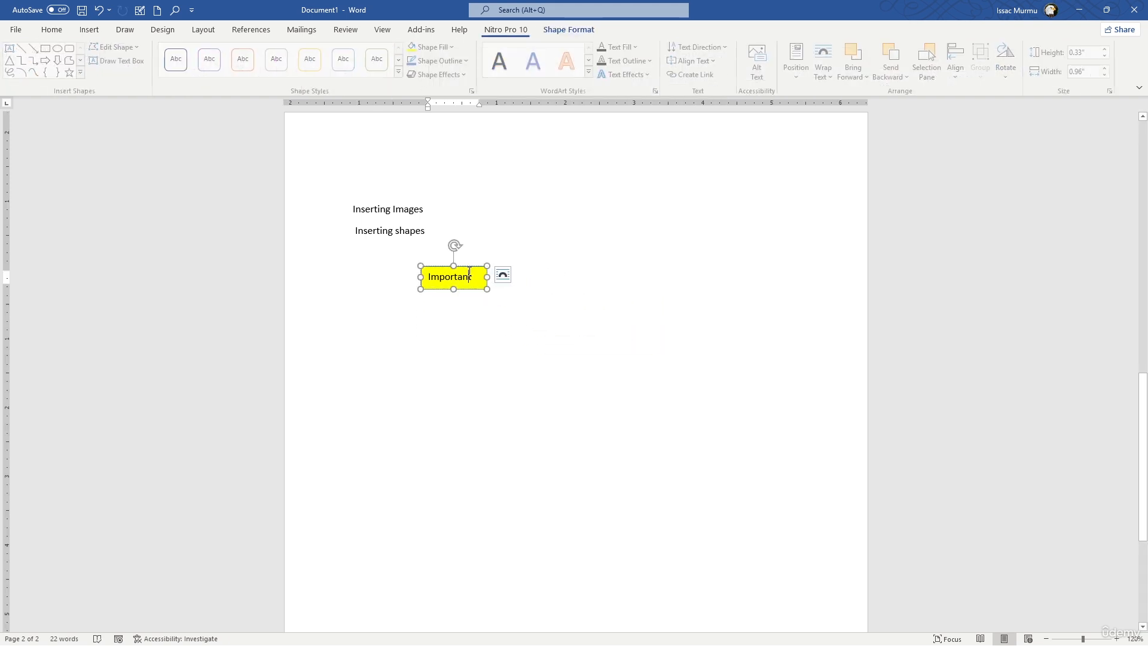
Give the "Important" box a 2¼ pt outline in a light orange theme colour.
left_click(441, 61)
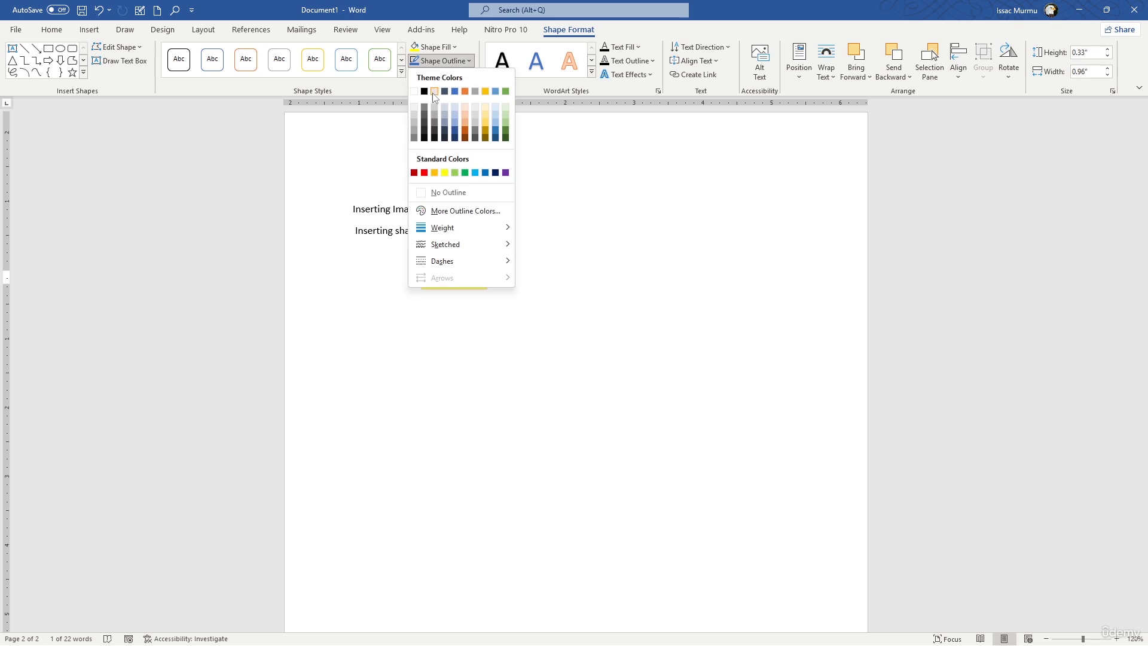
mouse_move(477, 227)
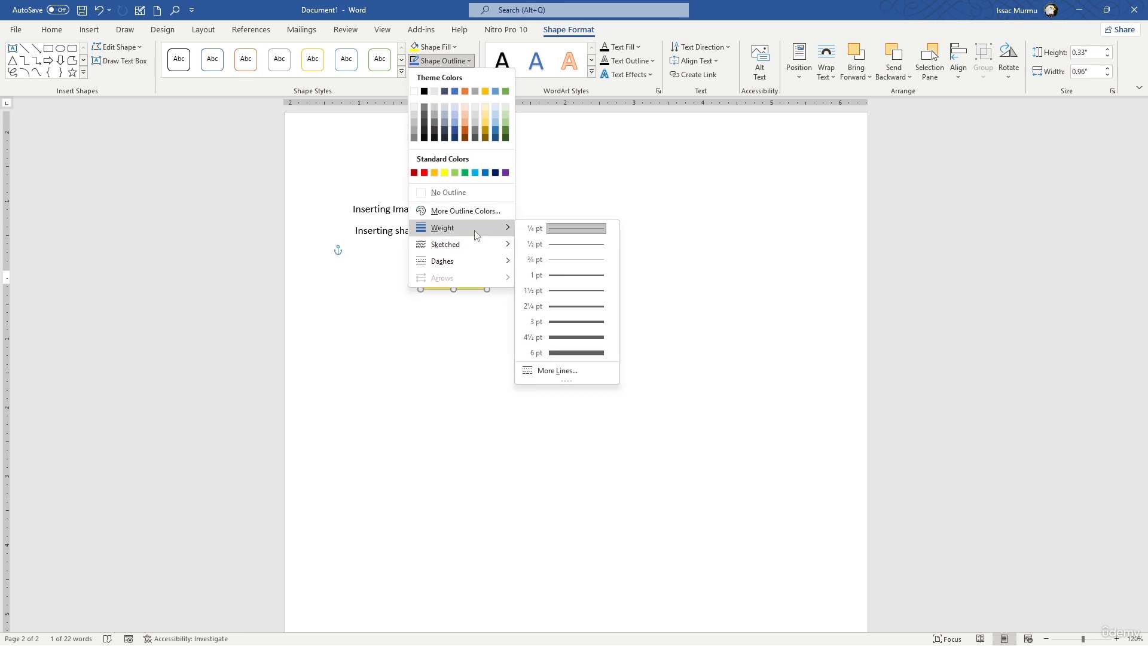
left_click(572, 308)
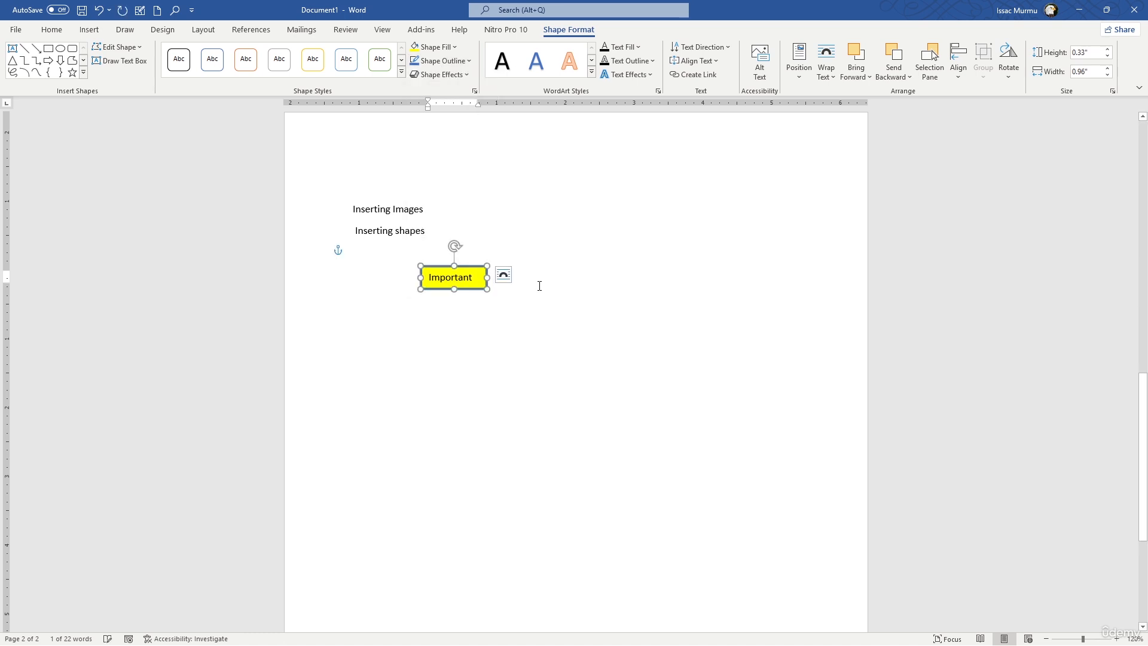
left_click(439, 61)
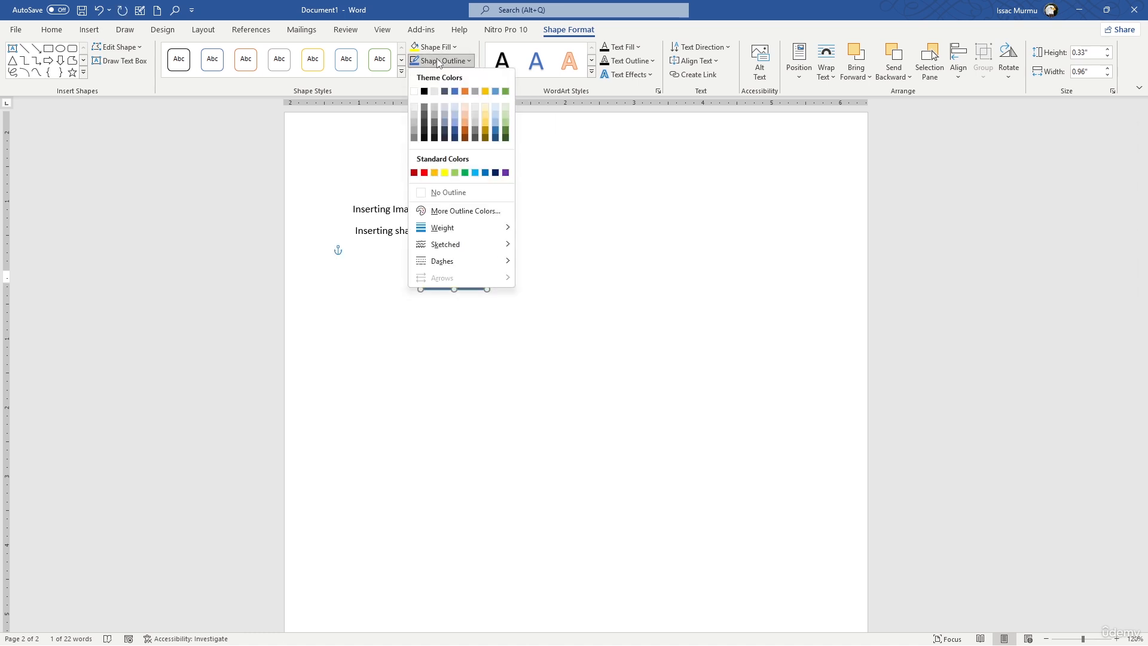
left_click(467, 123)
left_click(623, 303)
Enlarge the "Important" box slightly to leave more room around its text.
left_click(480, 279)
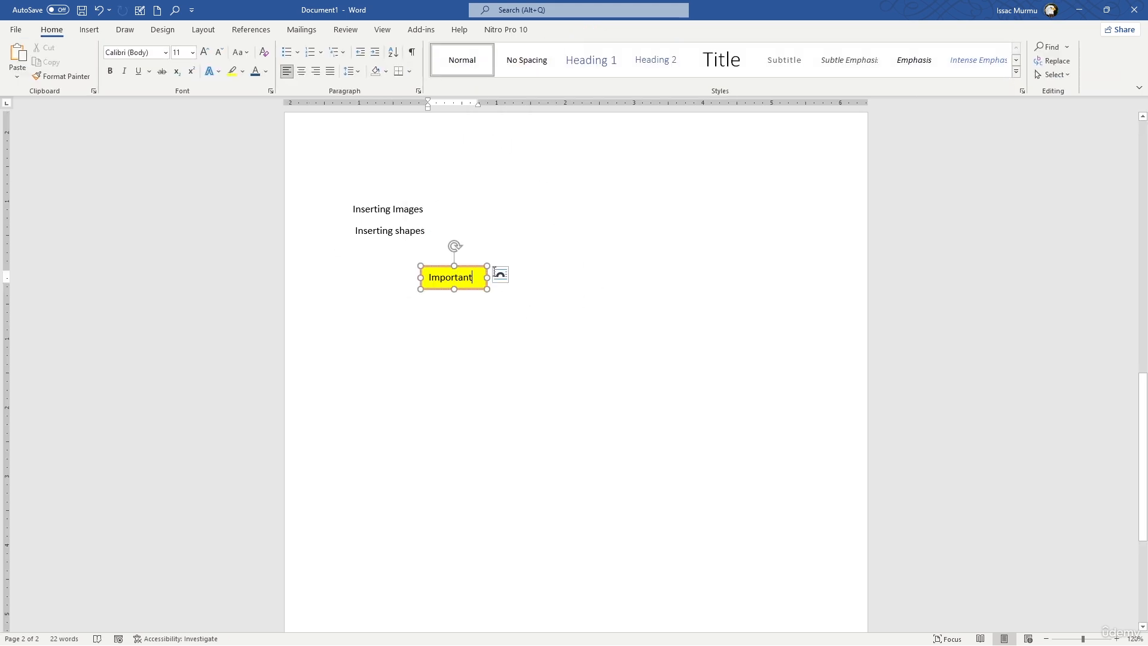
mouse_move(488, 266)
left_mouse_down()
mouse_move(511, 251)
mouse_move(491, 245)
mouse_move(492, 265)
left_mouse_up()
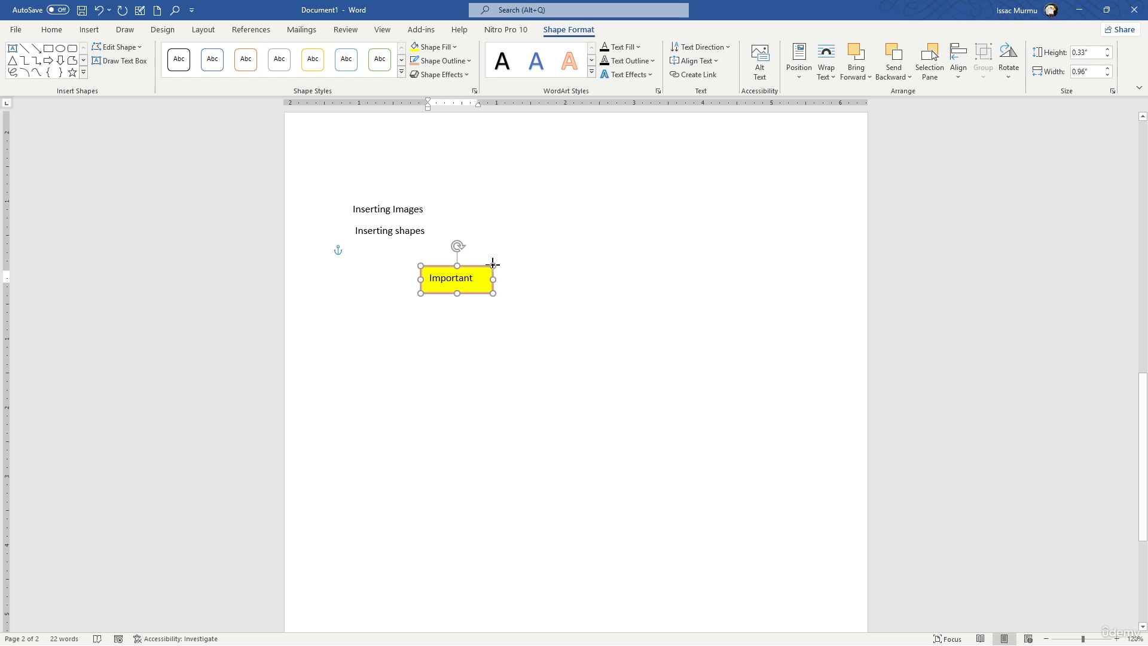
left_click(636, 331)
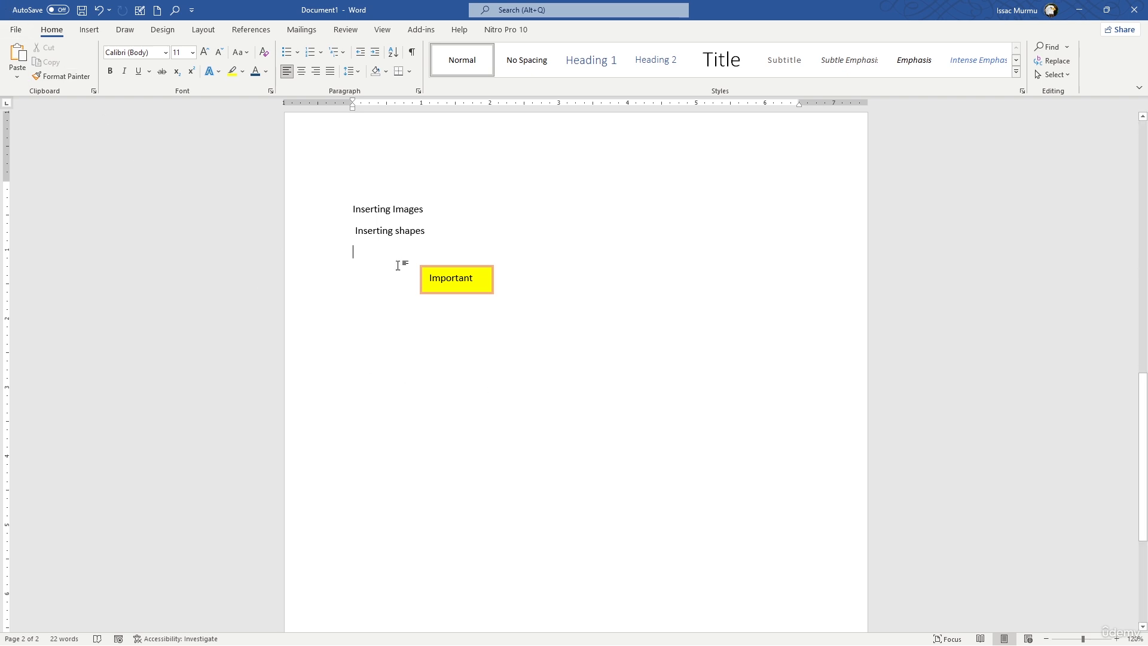
Draw a second rectangle about 0.65" high and 1.57" wide below the "Important" box, starting at the page's left margin.
left_click(96, 33)
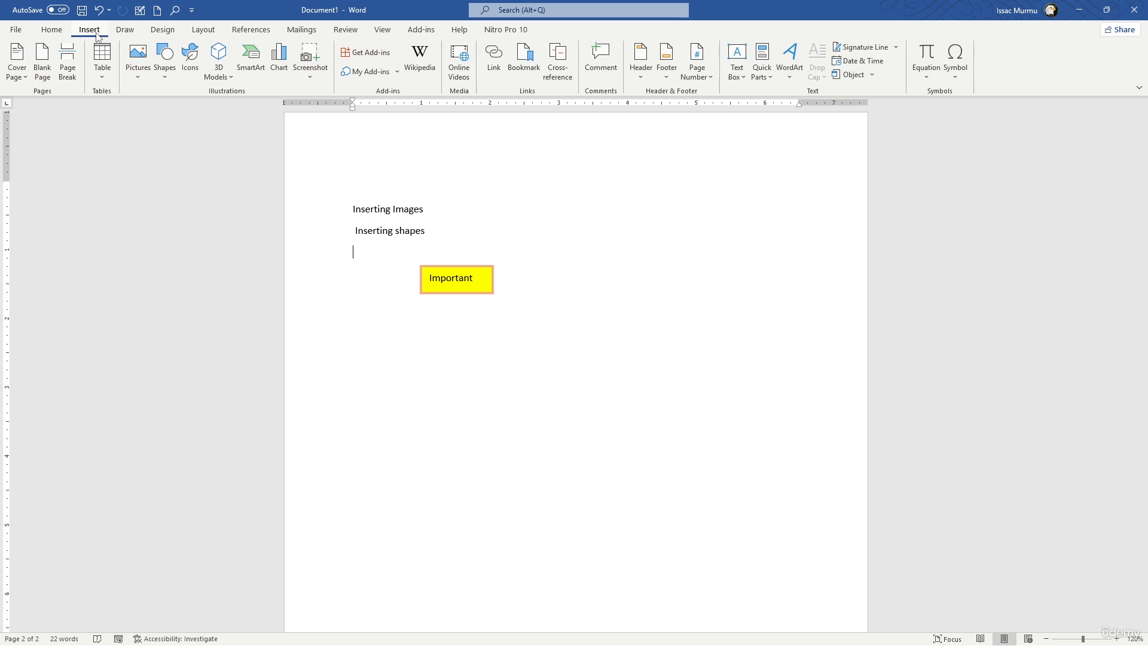
left_click(167, 83)
left_click(197, 112)
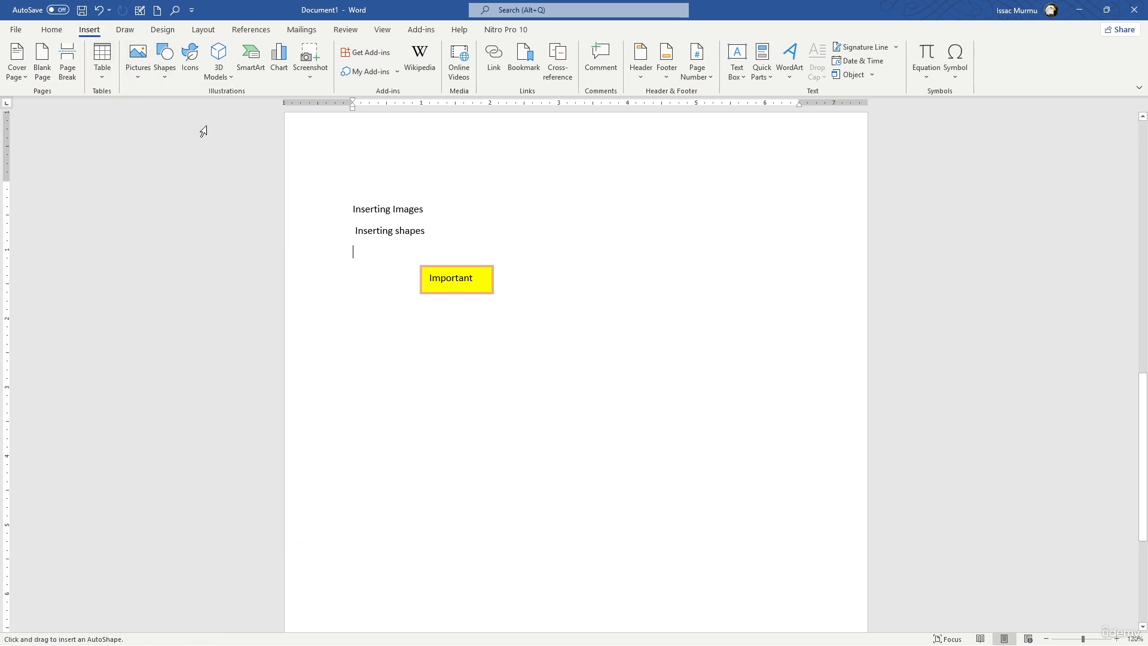
mouse_move(354, 357)
left_mouse_down()
mouse_move(431, 400)
mouse_move(492, 401)
mouse_move(463, 403)
left_mouse_up()
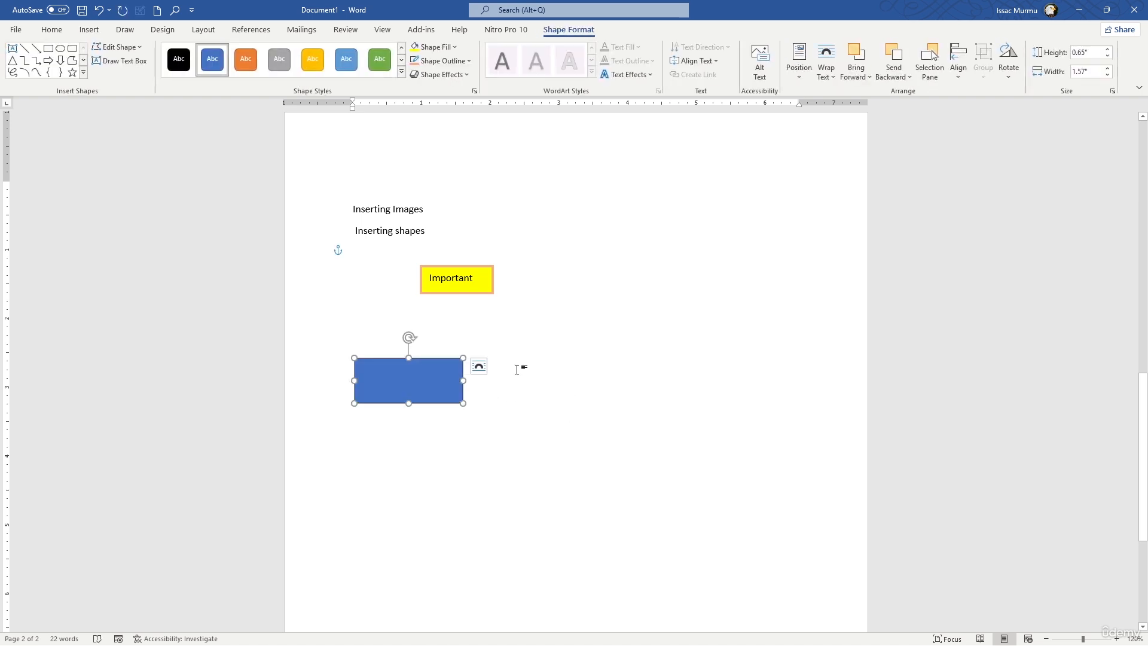
left_click(499, 357)
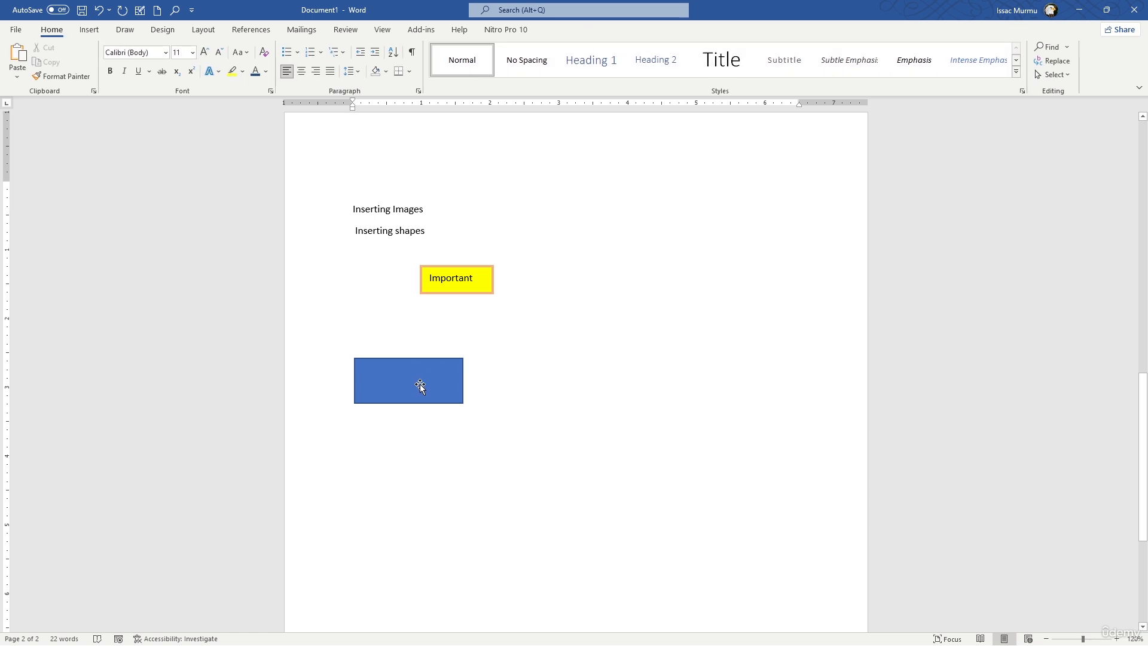
Duplicate the blue rectangle twice and arrange the three rectangles in an evenly spaced horizontal row.
left_click_drag(420, 387, 723, 375)
left_click_drag(556, 357, 582, 371)
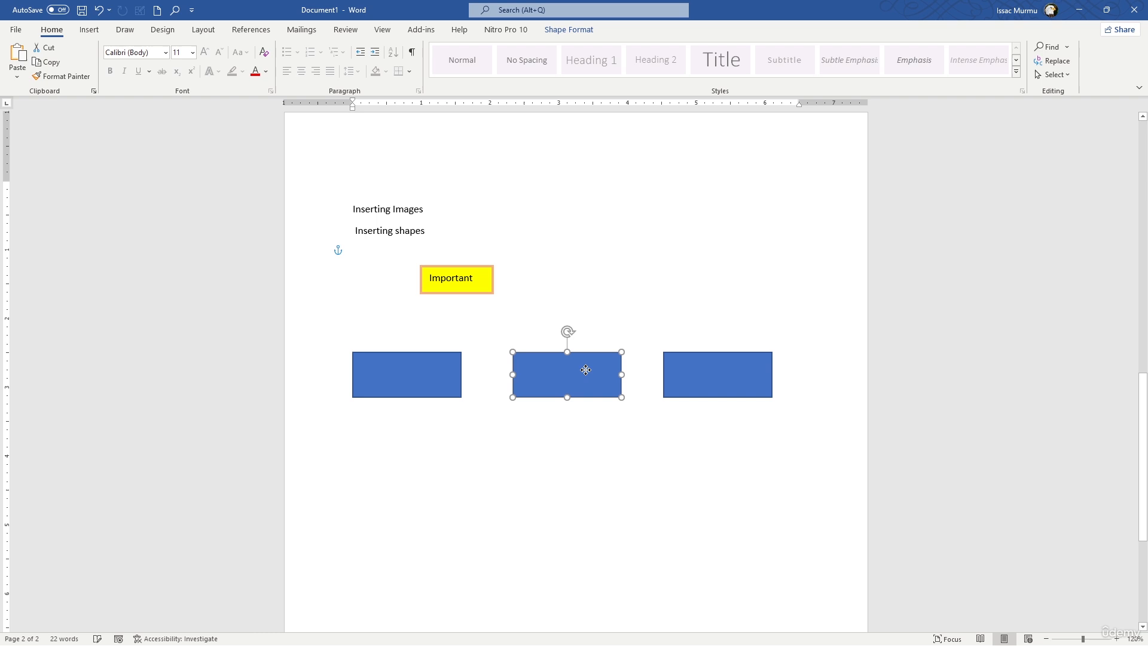
left_click(691, 380)
left_click(642, 442)
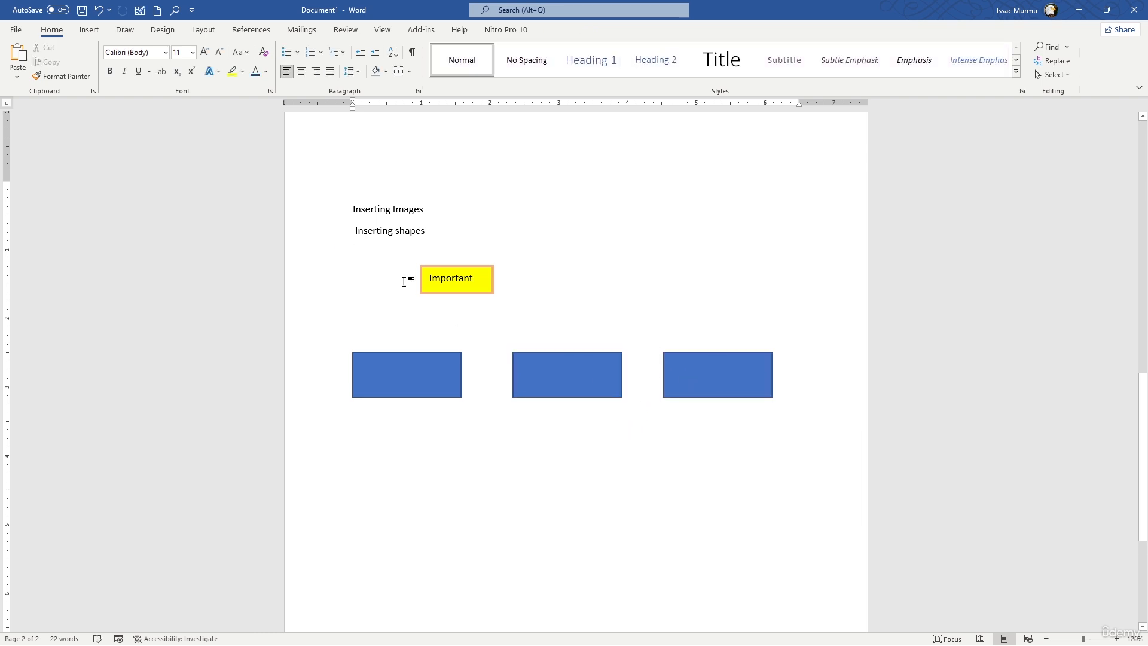
Draw a right block arrow about 0.25" high and 0.7" wide between the first and second blue rectangles.
left_click(89, 29)
left_click(170, 74)
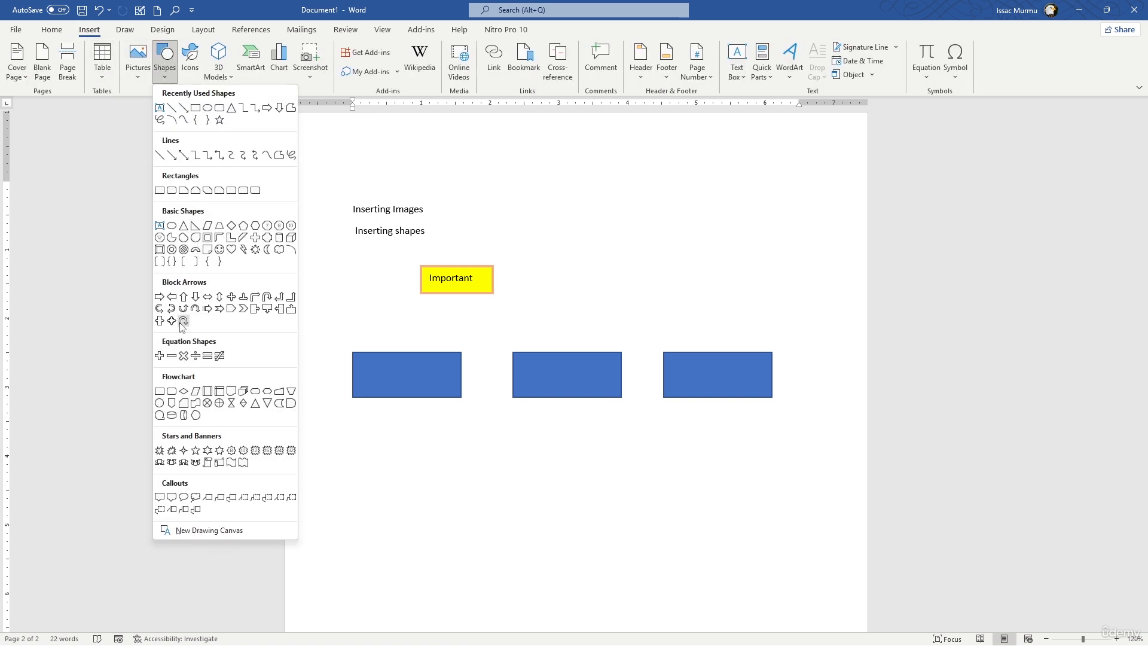
left_click(159, 297)
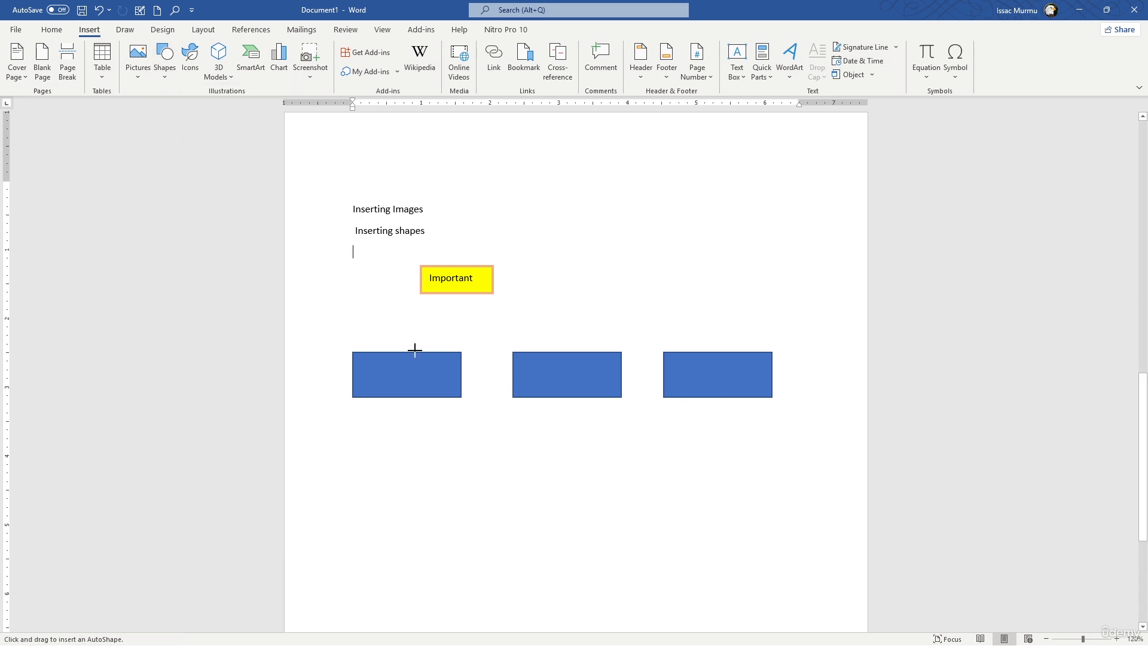
left_click_drag(465, 366, 510, 382)
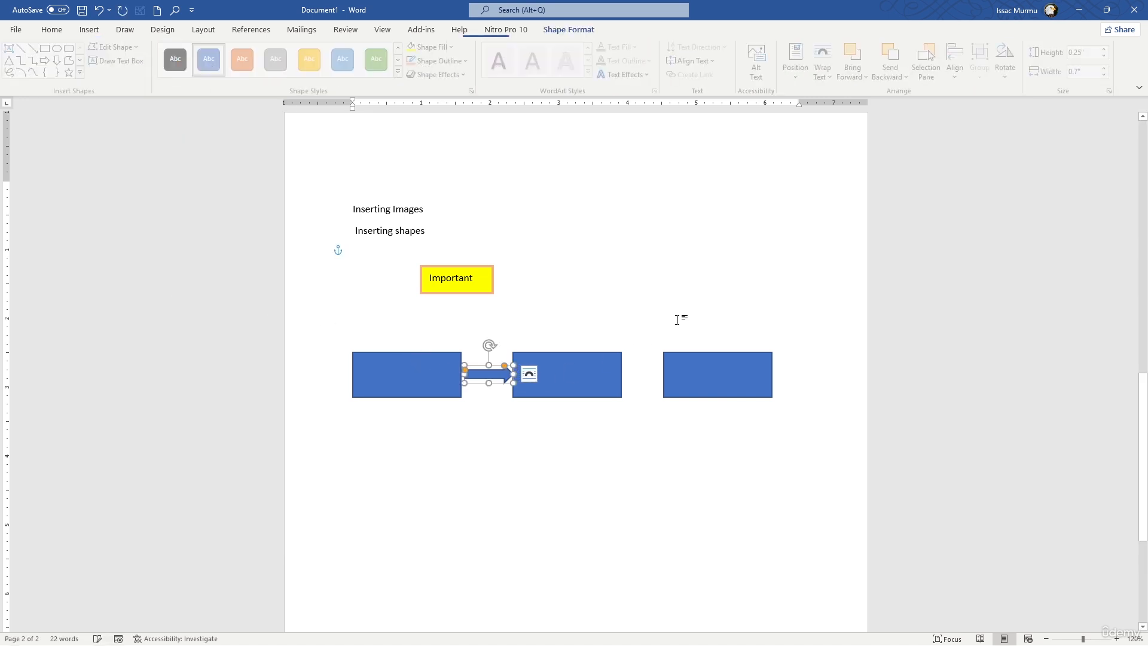
left_click(701, 304)
Copy the arrow into the gap between the second and third rectangles and shift the third rectangle slightly right to fit it.
left_click(487, 377)
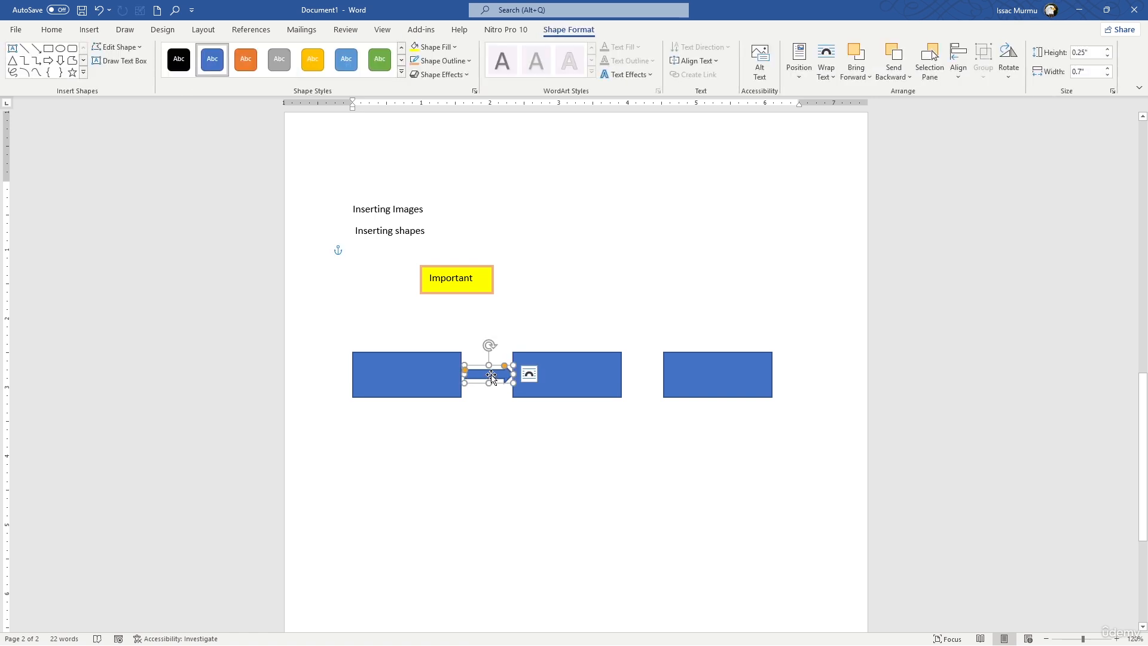
left_click_drag(492, 376, 647, 374)
left_click_drag(740, 378, 751, 379)
left_click(744, 303)
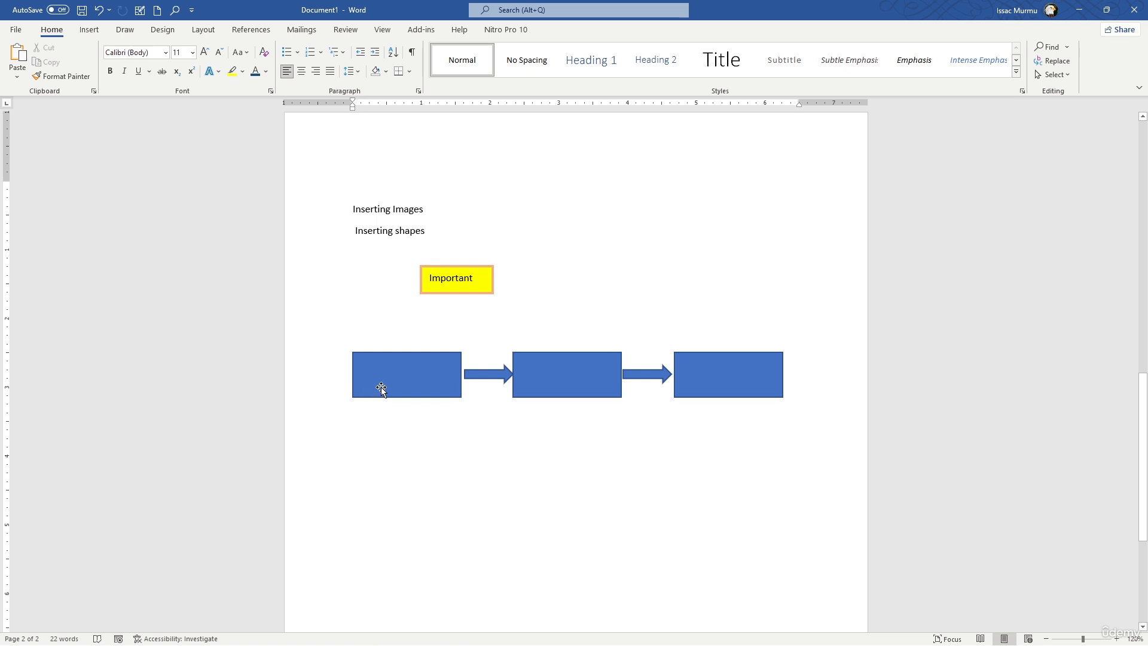
left_click(569, 392)
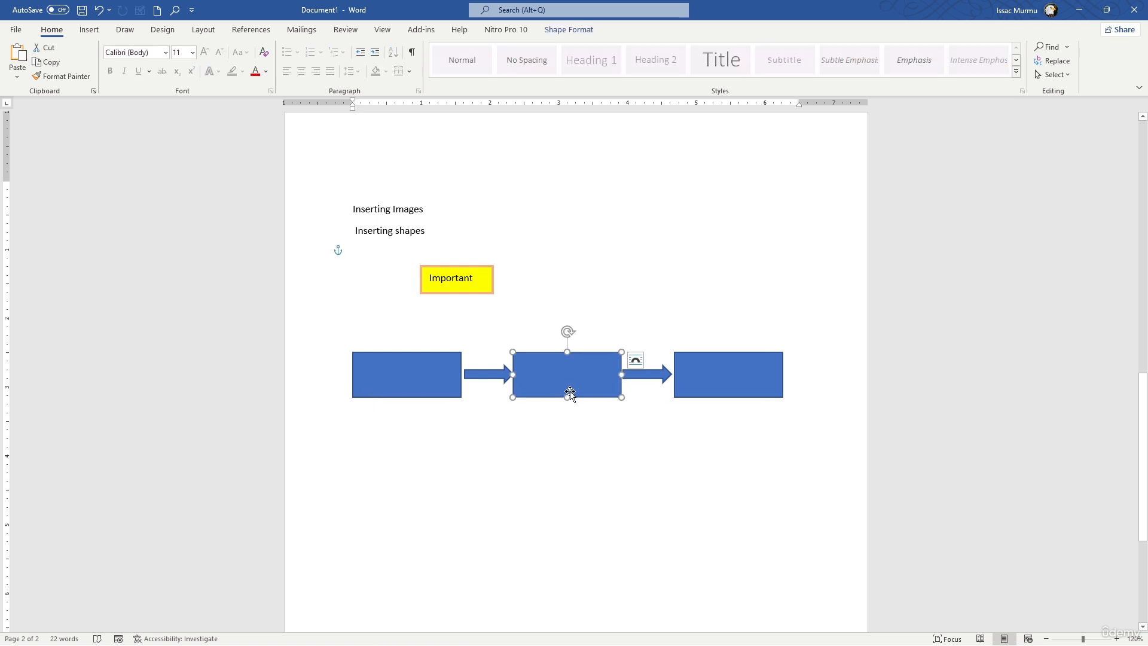
left_click(551, 465)
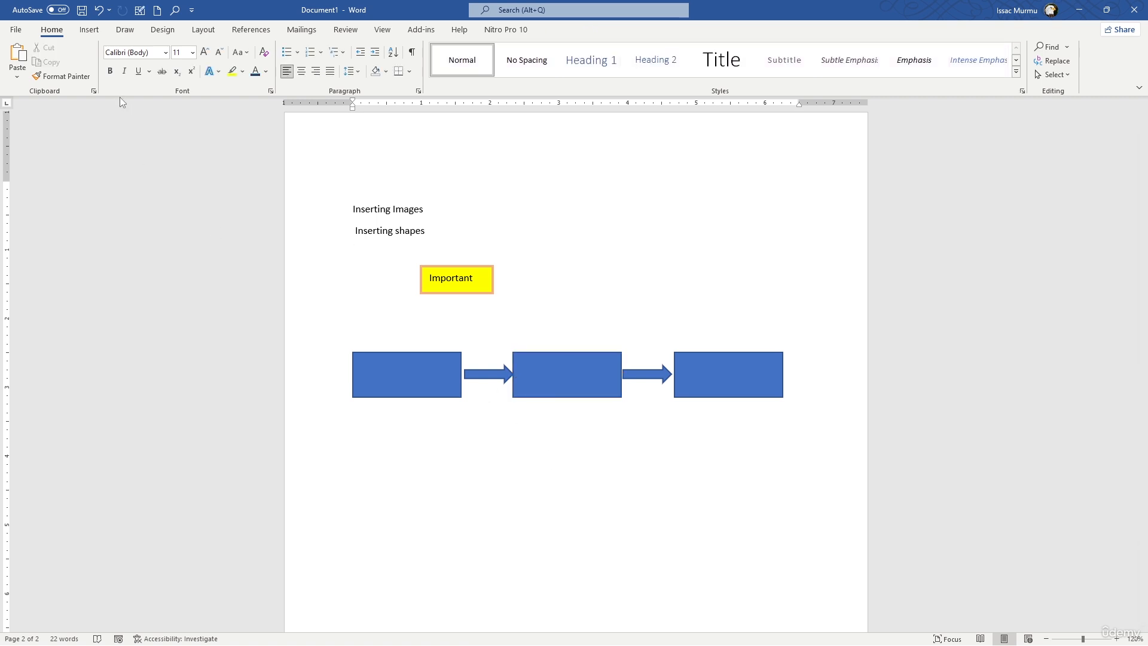
Draw a five-pointed star about 3.04" high and 3.21" wide below the row of rectangles.
left_click(89, 30)
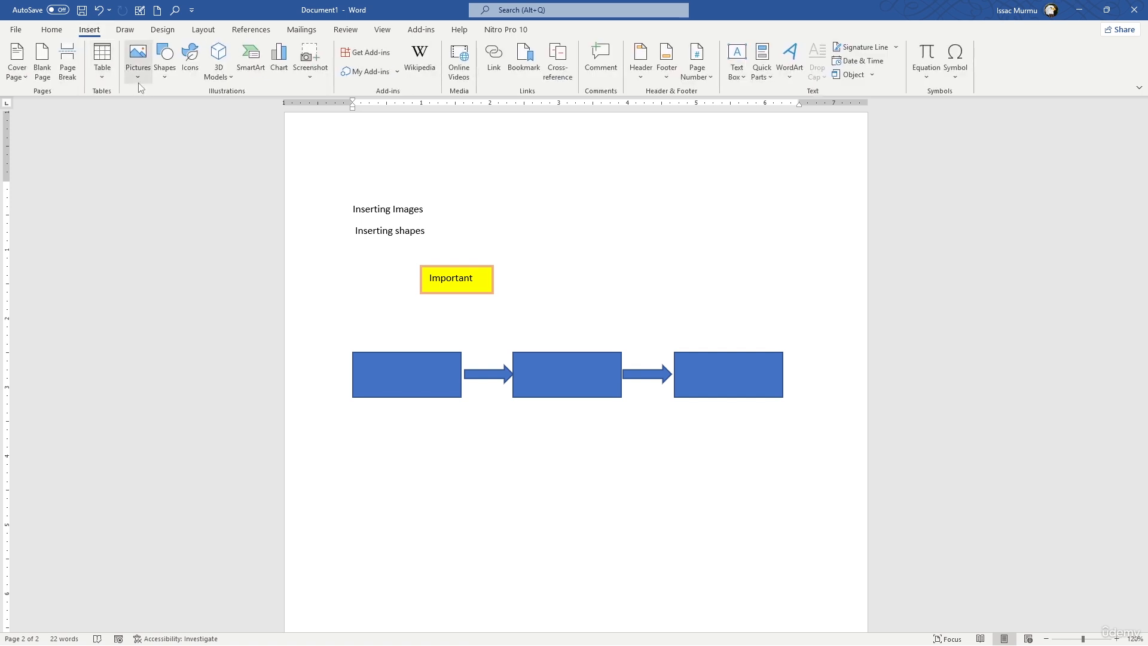
left_click(164, 60)
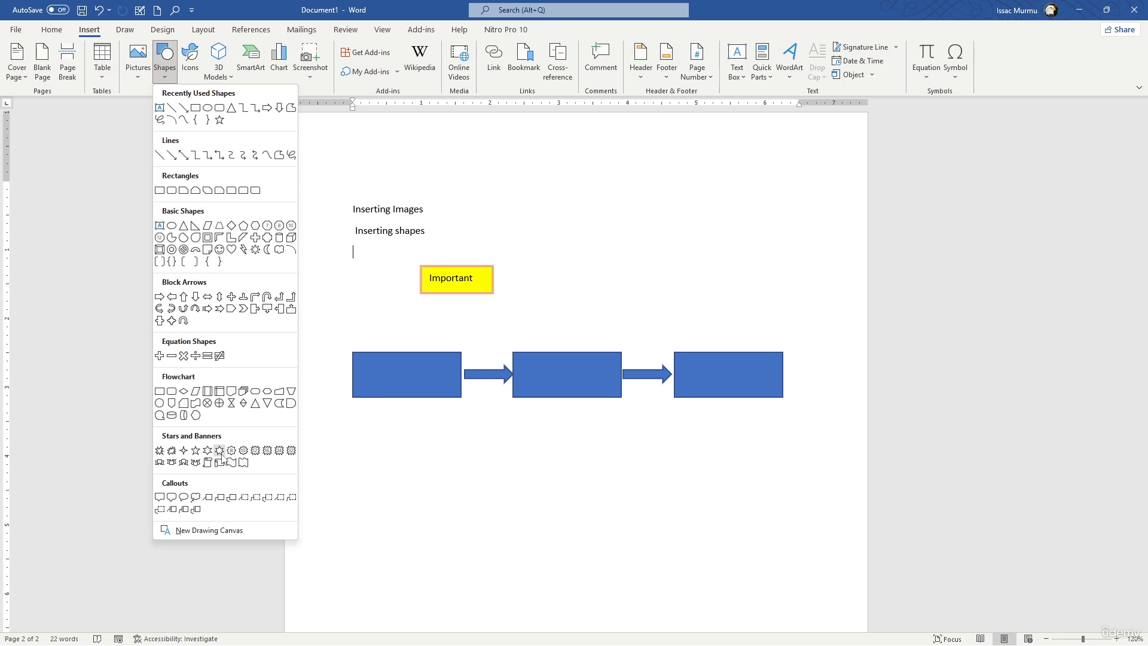
left_click(196, 453)
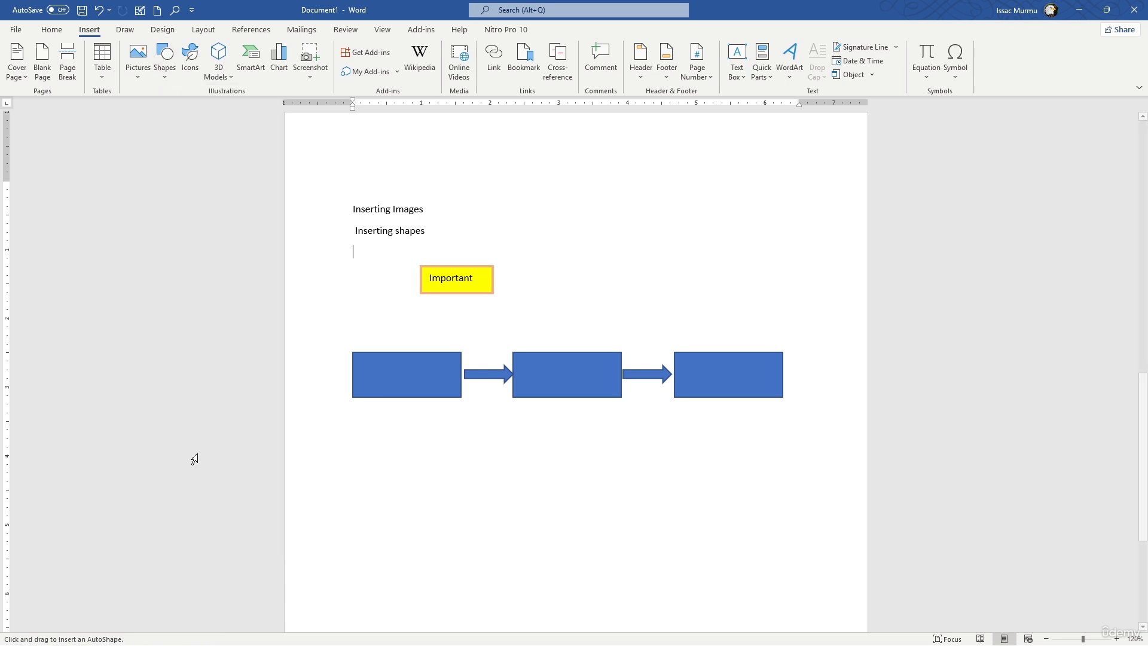
left_click_drag(399, 458, 618, 623)
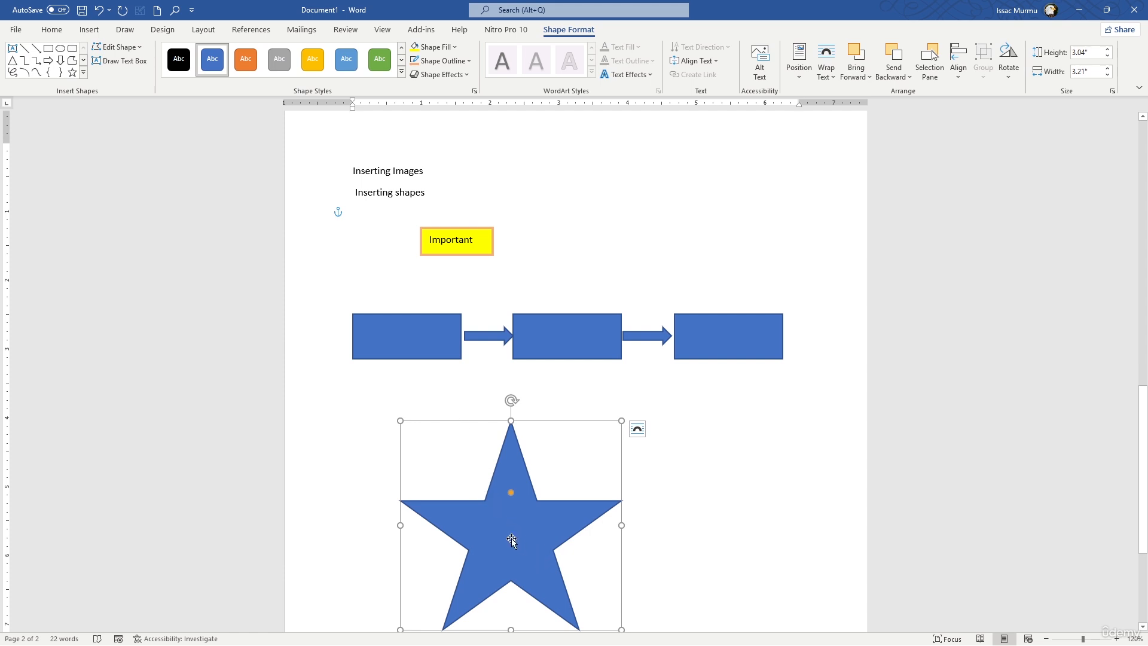
Enter the text "50% OFF" inside the star.
type("50")
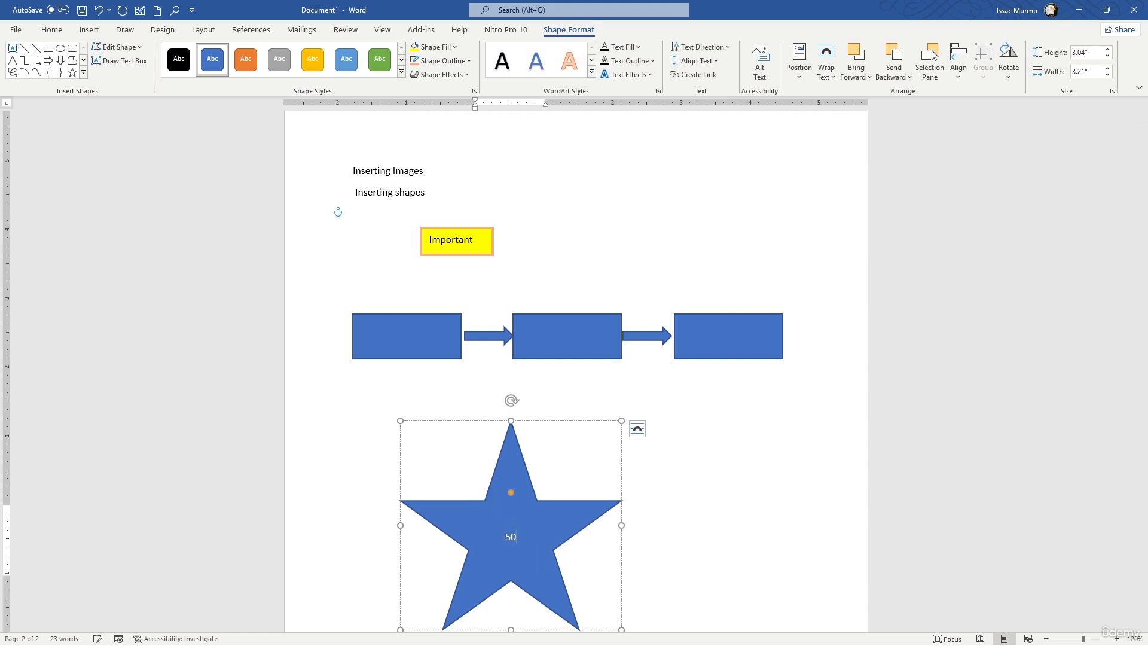
type("% OFF")
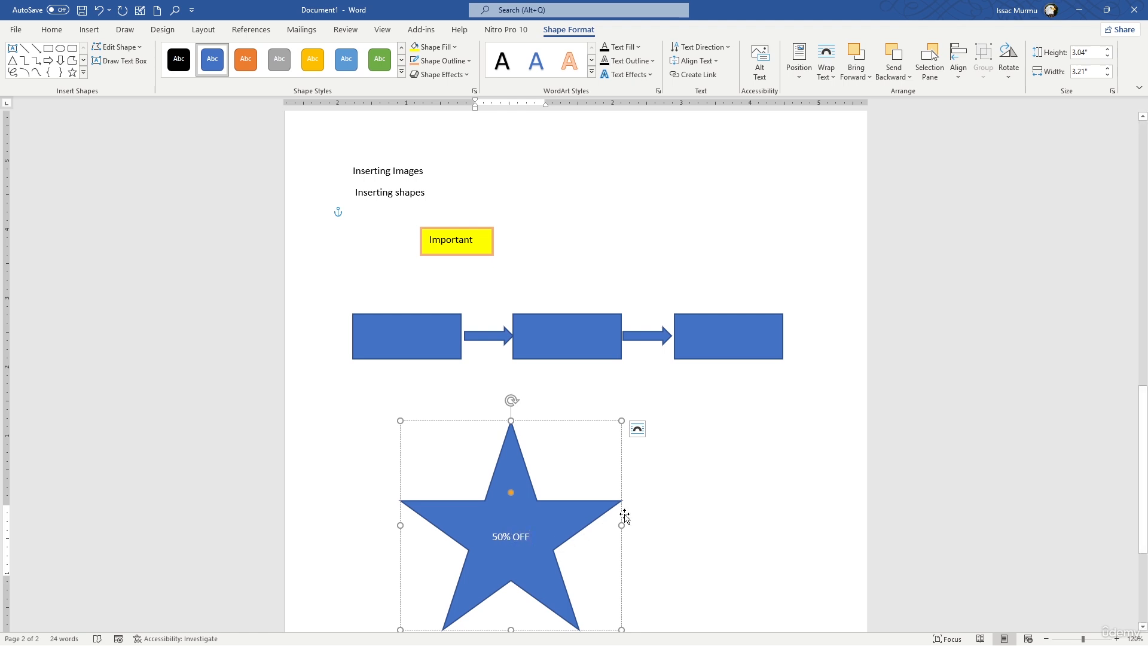
left_click(971, 493)
Fill the five-pointed star with the standard red colour.
left_click(530, 501)
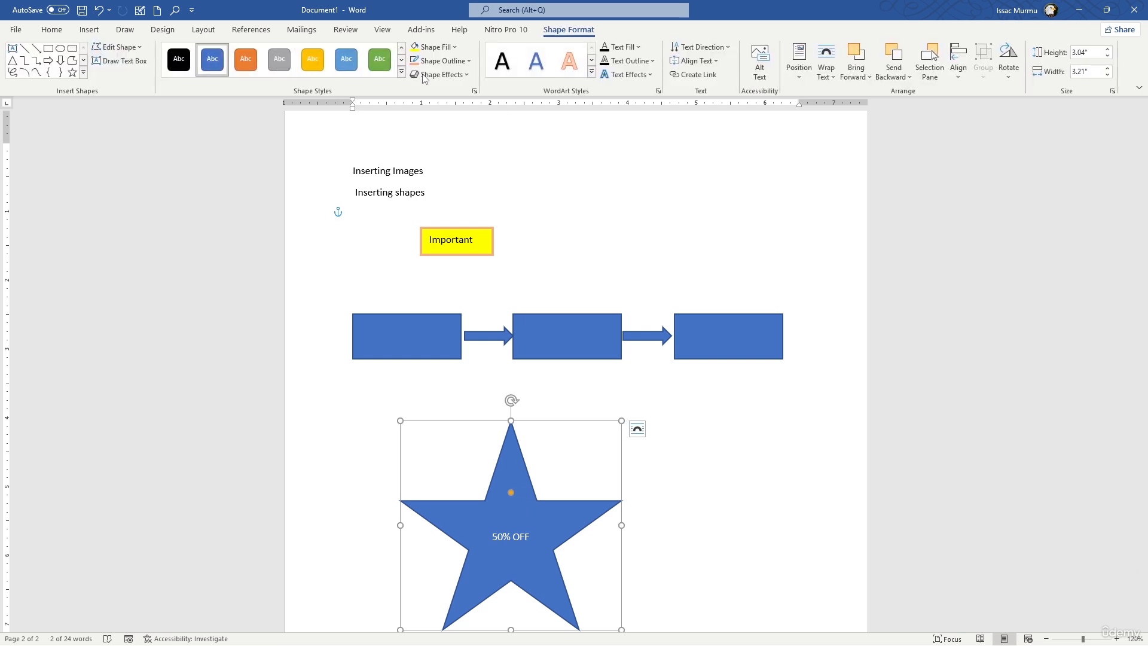
left_click(455, 48)
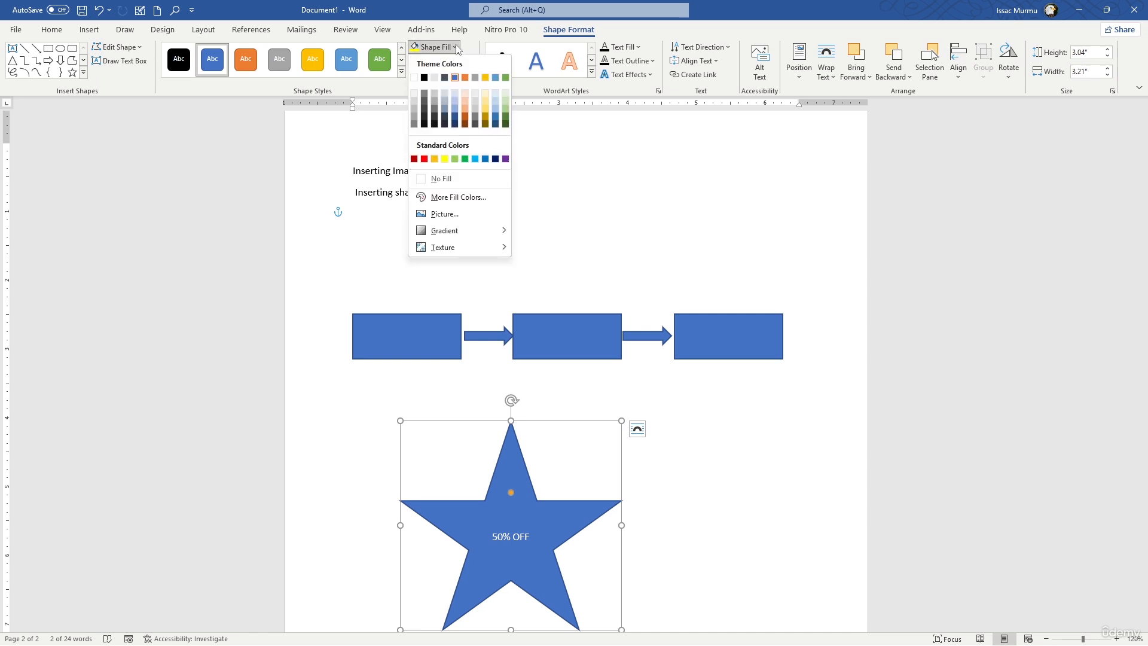
left_click(425, 159)
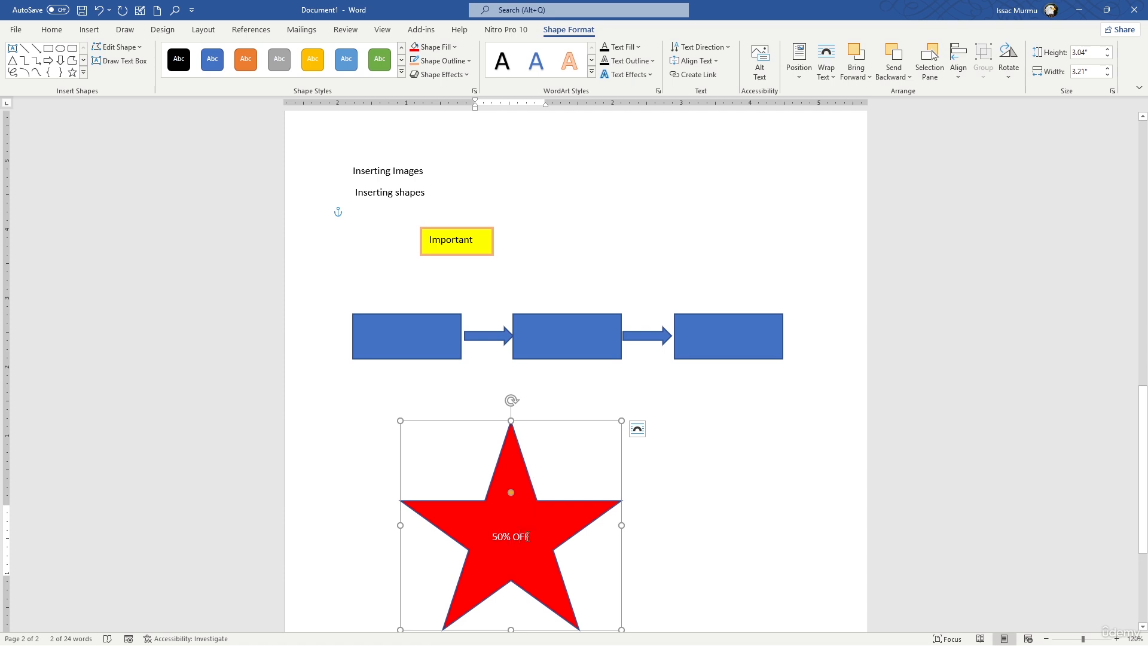
Make the "50% OFF" text inside the star bold and set its font size to 36.
triple_click(528, 537)
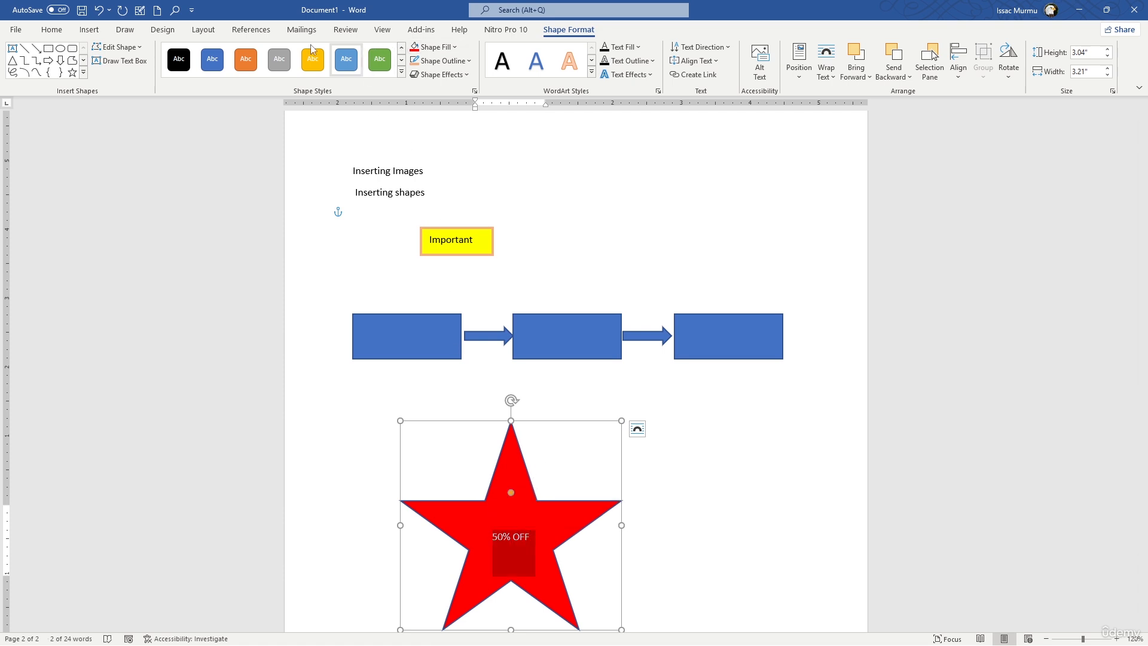
left_click(51, 29)
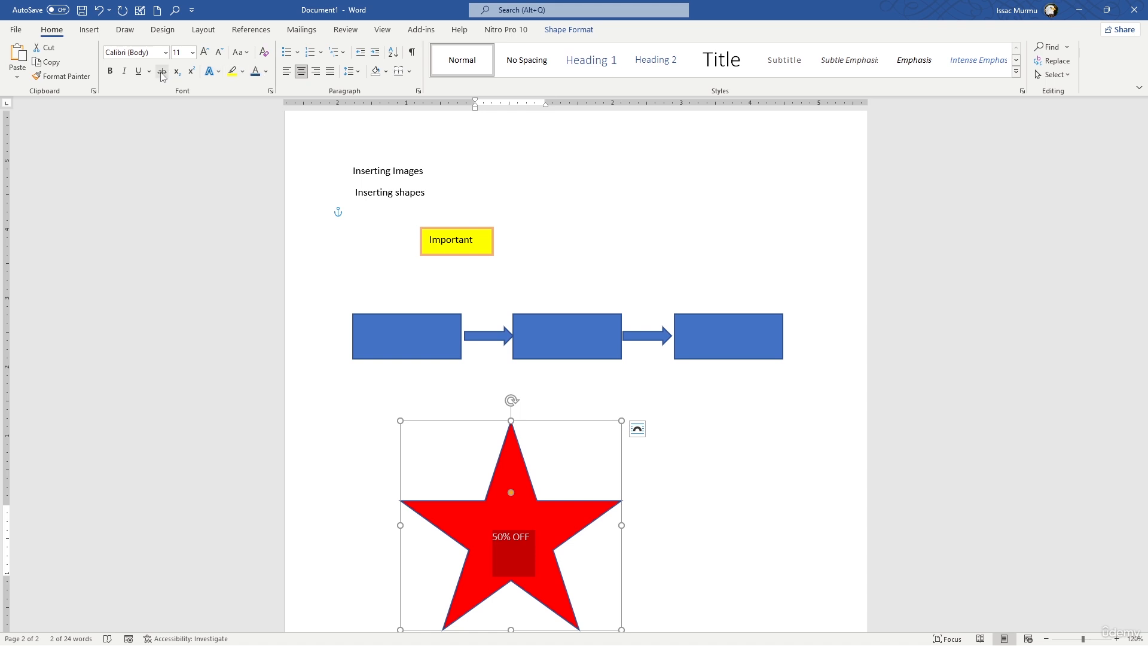
left_click(110, 71)
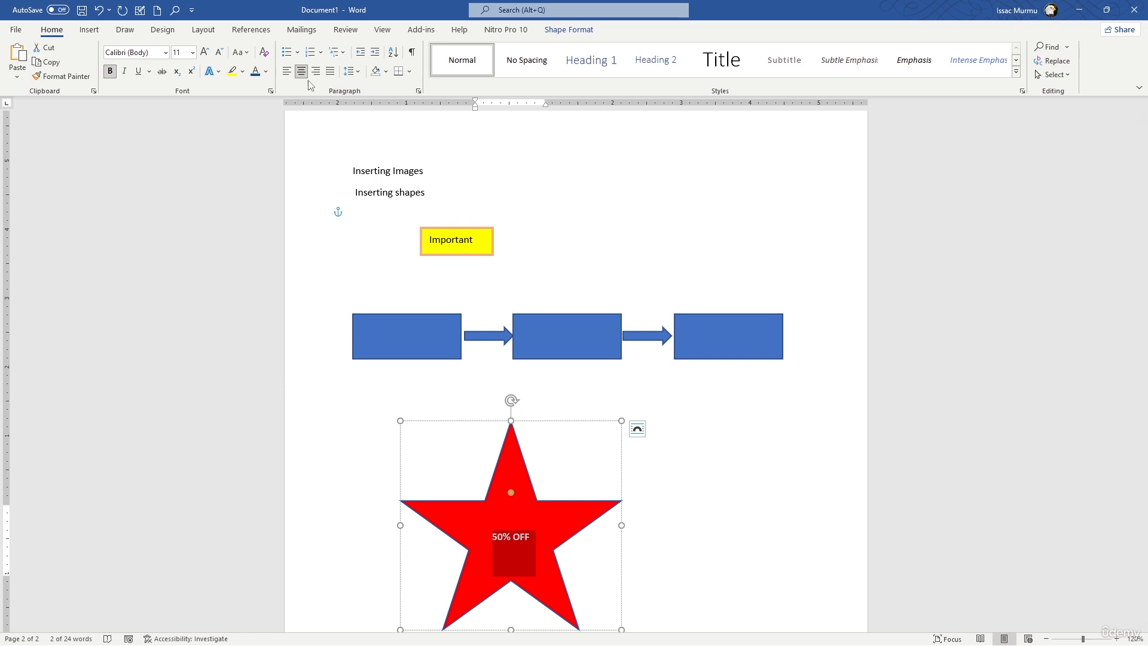
left_click(192, 52)
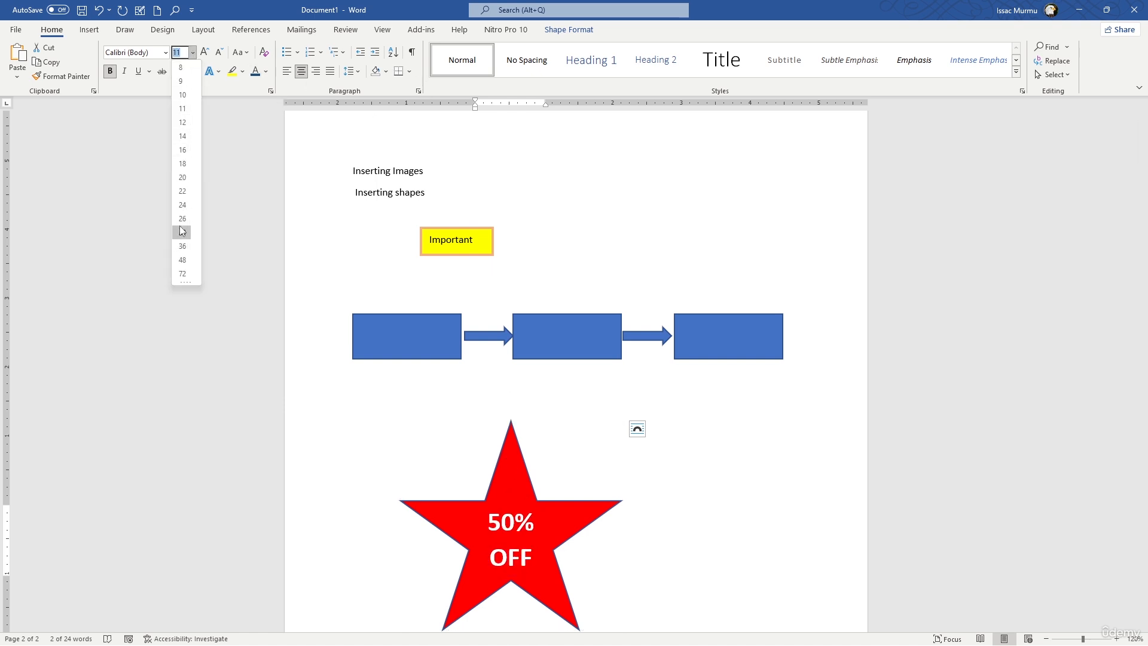
left_click(182, 245)
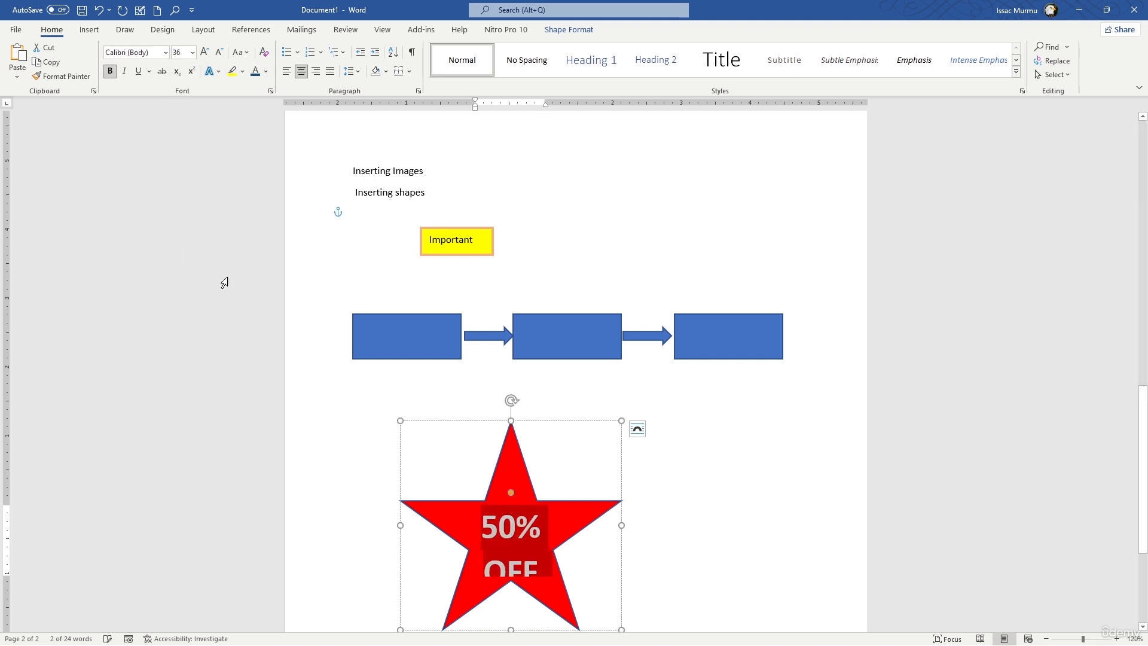
left_click(821, 529)
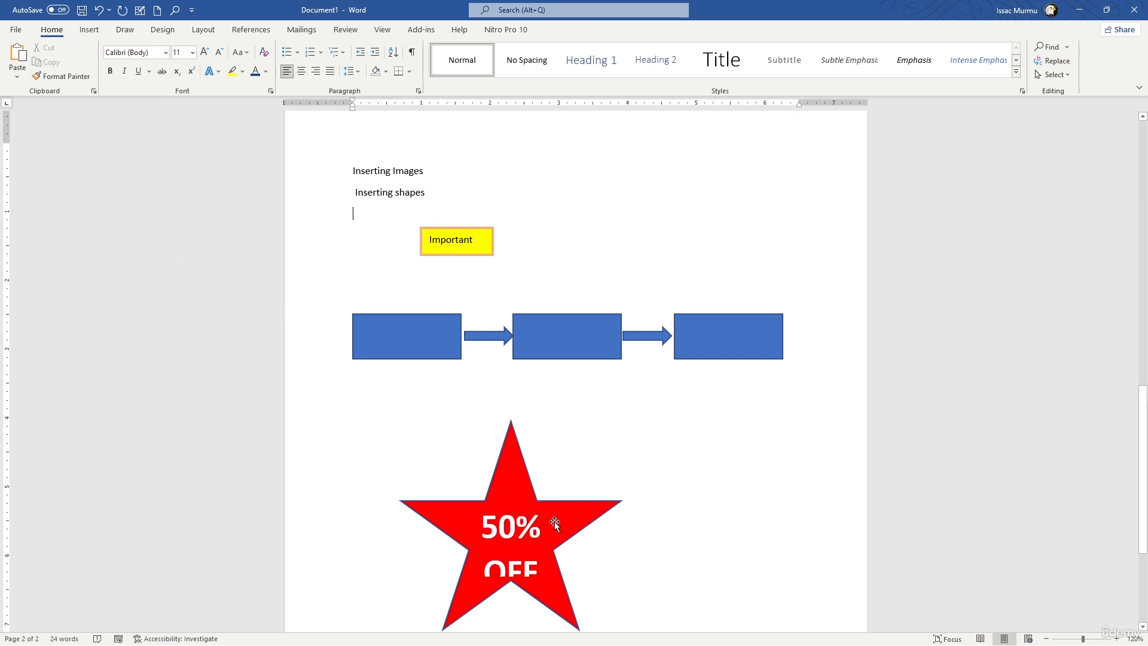
Set the font size of the "50% OFF" text inside the star to 28.
left_click(553, 589)
left_click(542, 578)
left_click_drag(541, 579, 487, 535)
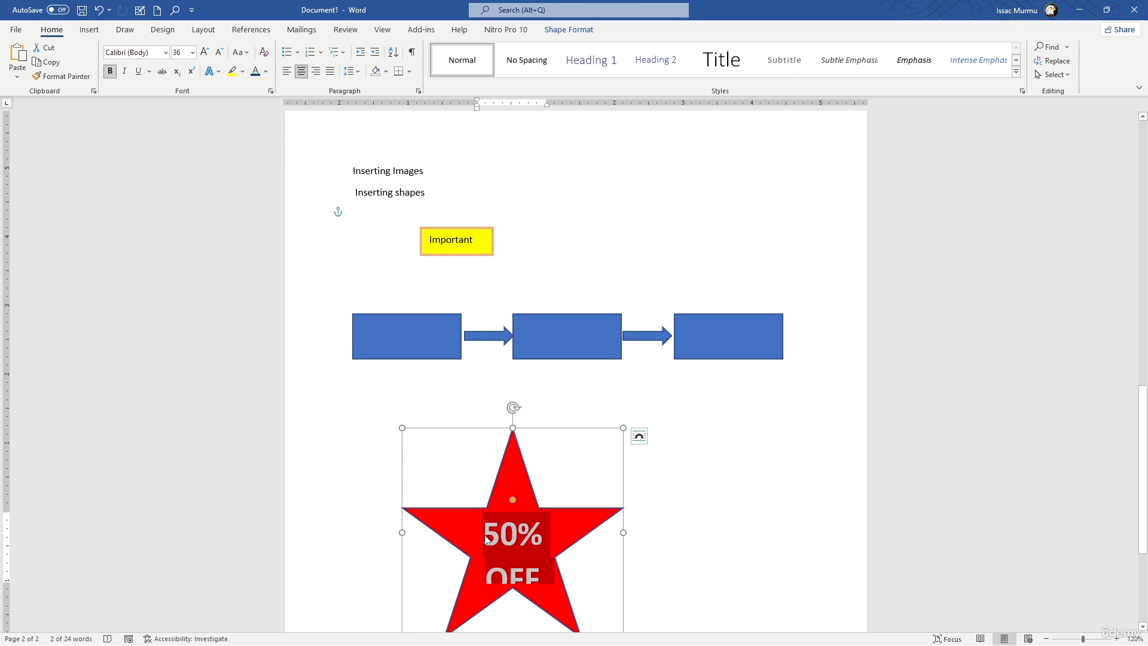
left_click(638, 435)
left_click(192, 52)
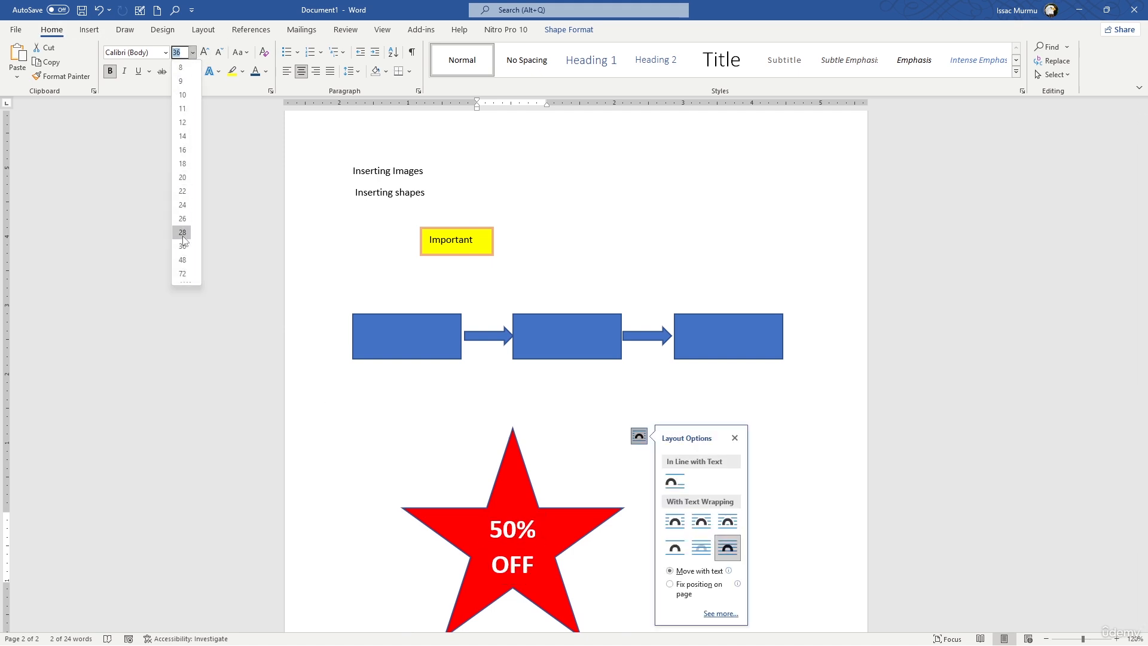
left_click(182, 232)
left_click(781, 351)
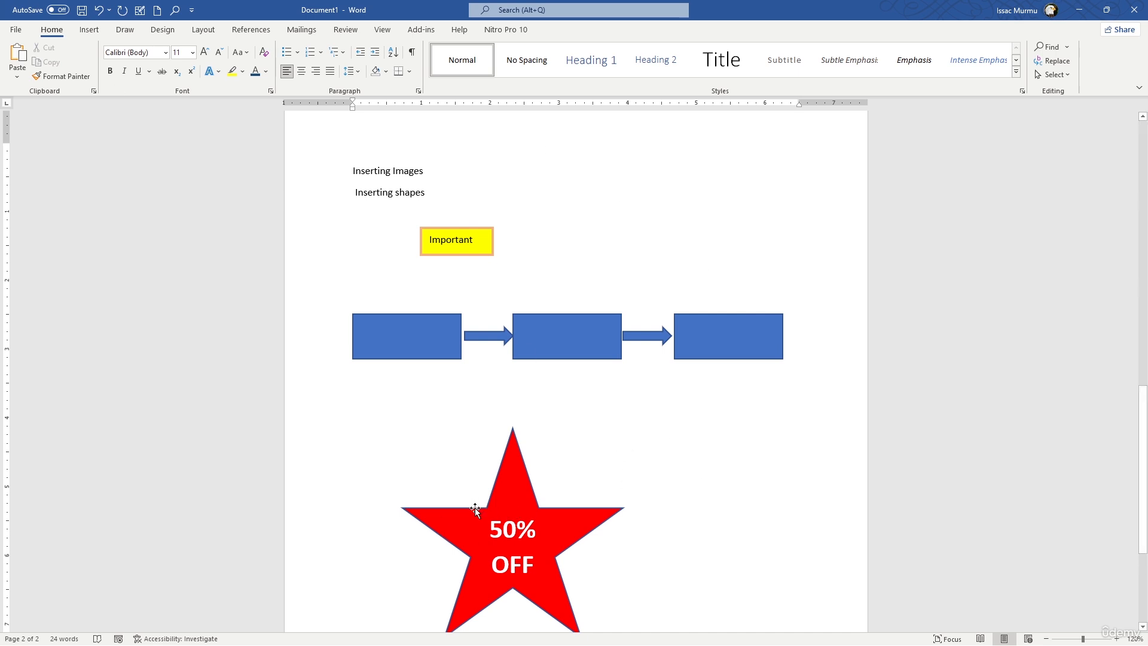
Review the tables, styled pictures and shapes across both pages of the document.
scroll(744, 481, "down", 2)
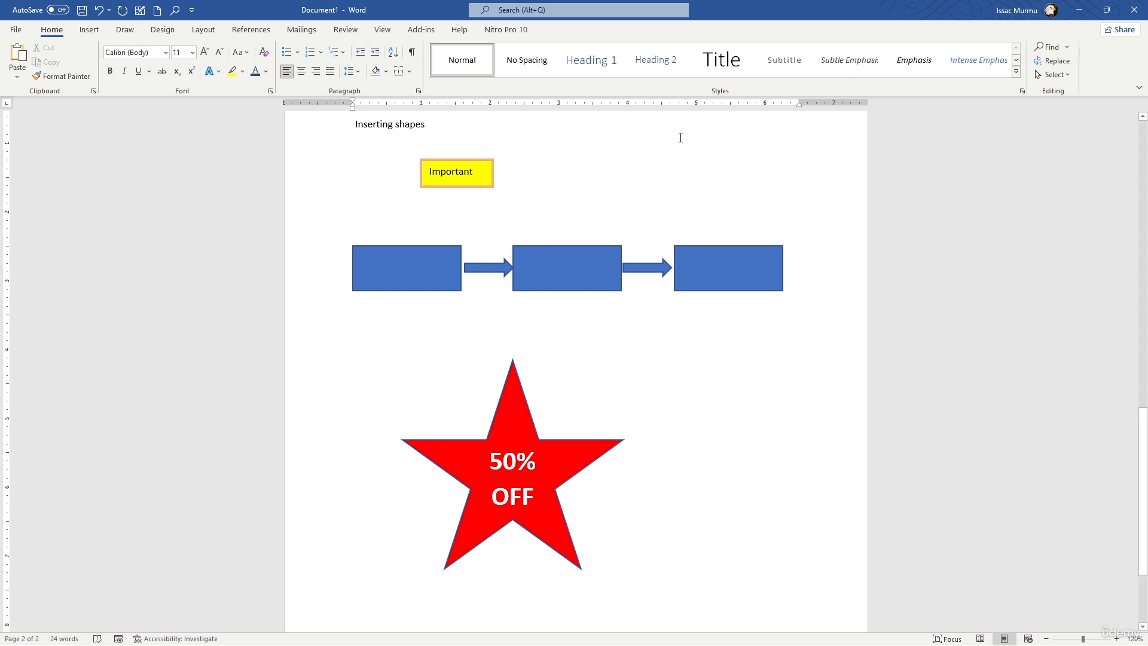
scroll(610, 118, "up", 10)
scroll(589, 170, "up", 3)
scroll(609, 227, "down", 6)
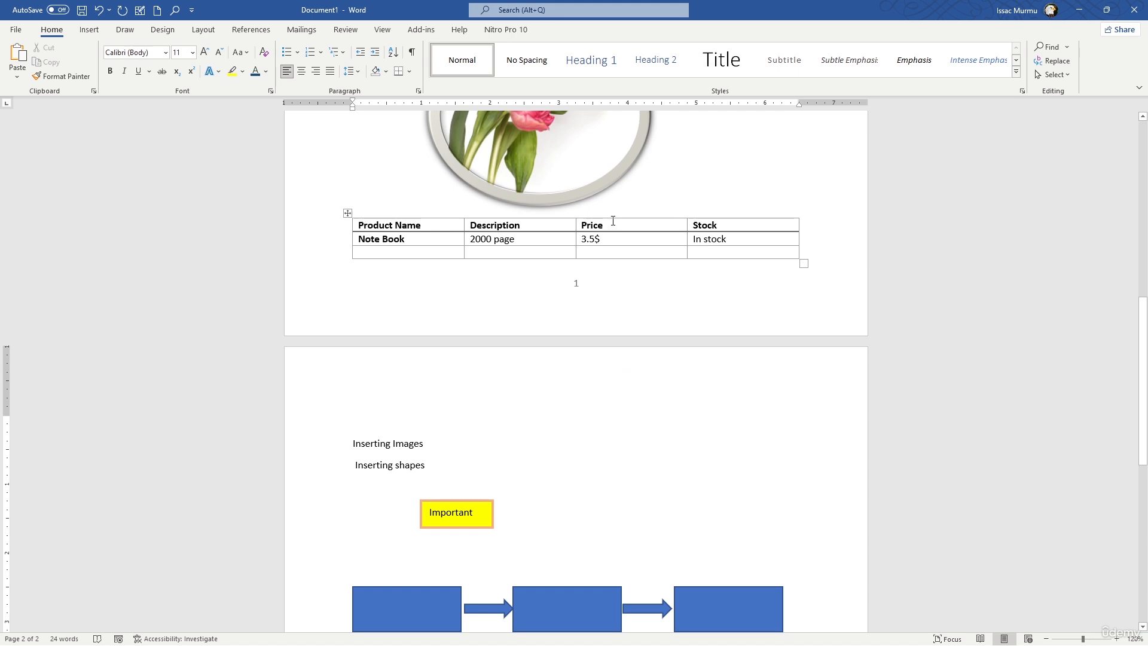
scroll(526, 220, "down", 5)
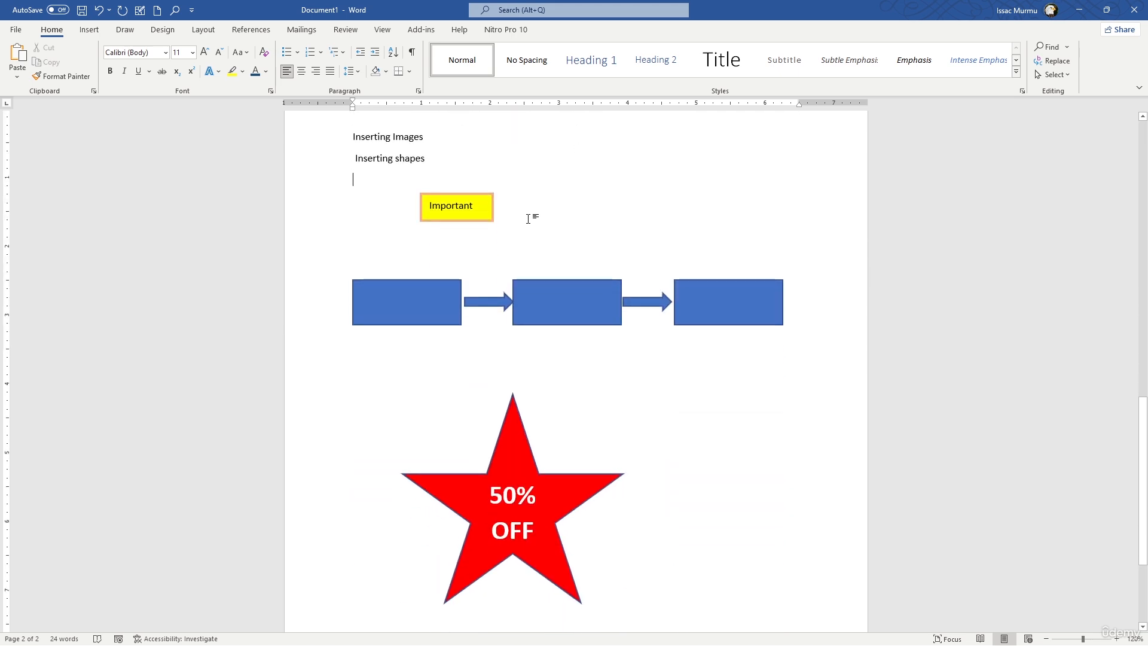
scroll(528, 219, "up", 10)
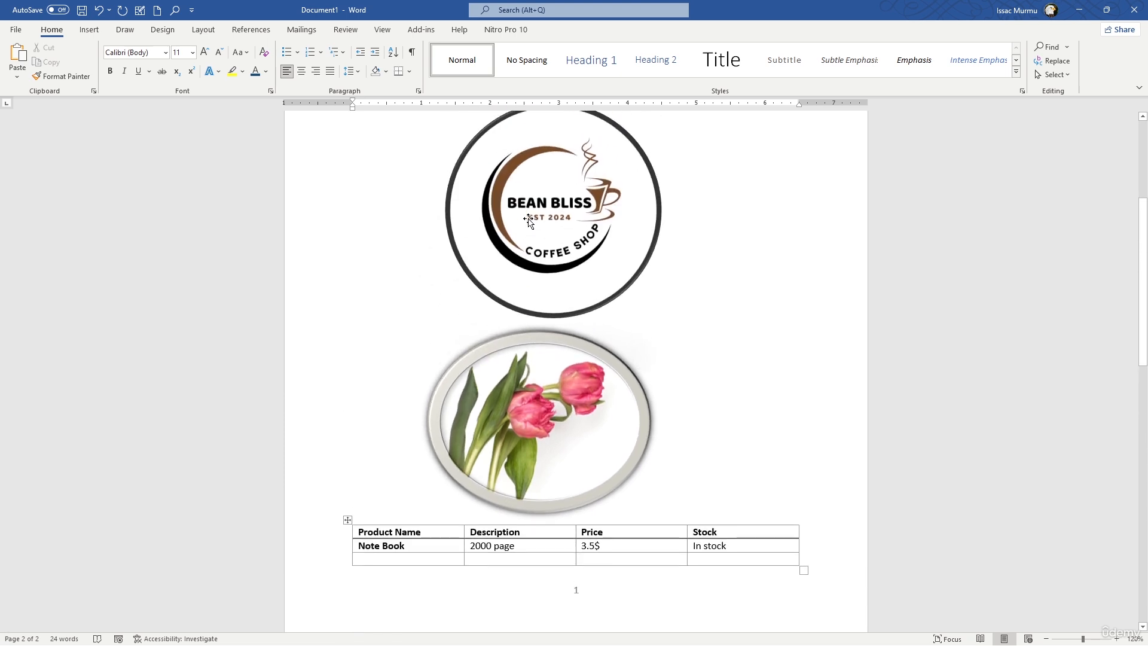
scroll(515, 237, "down", 2)
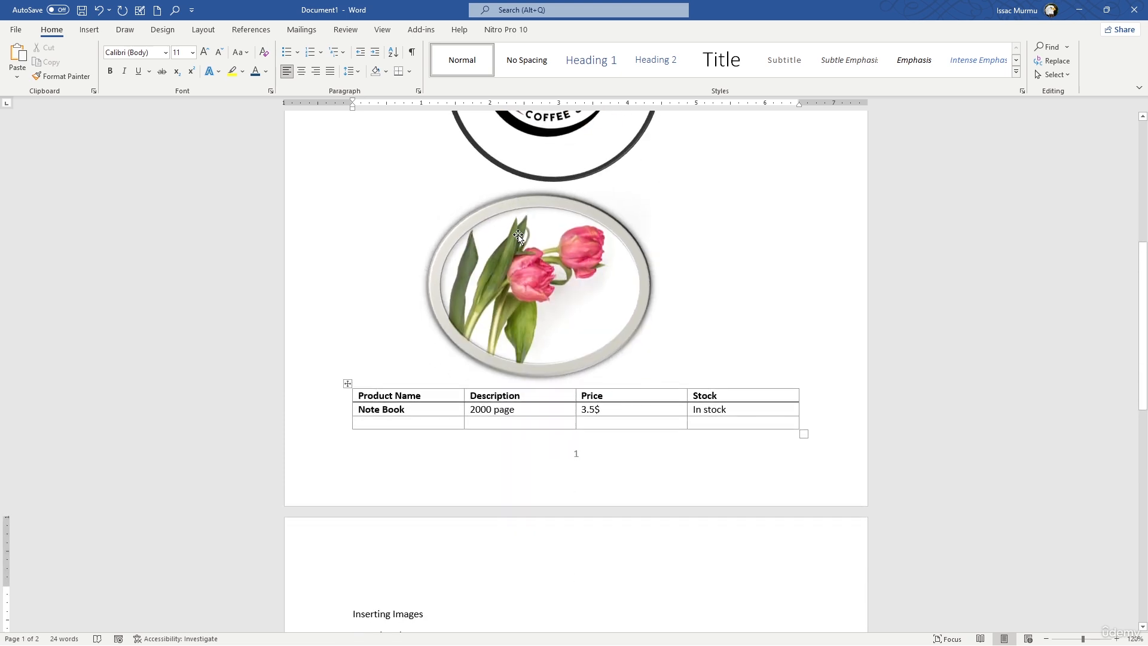
scroll(518, 236, "up", 6)
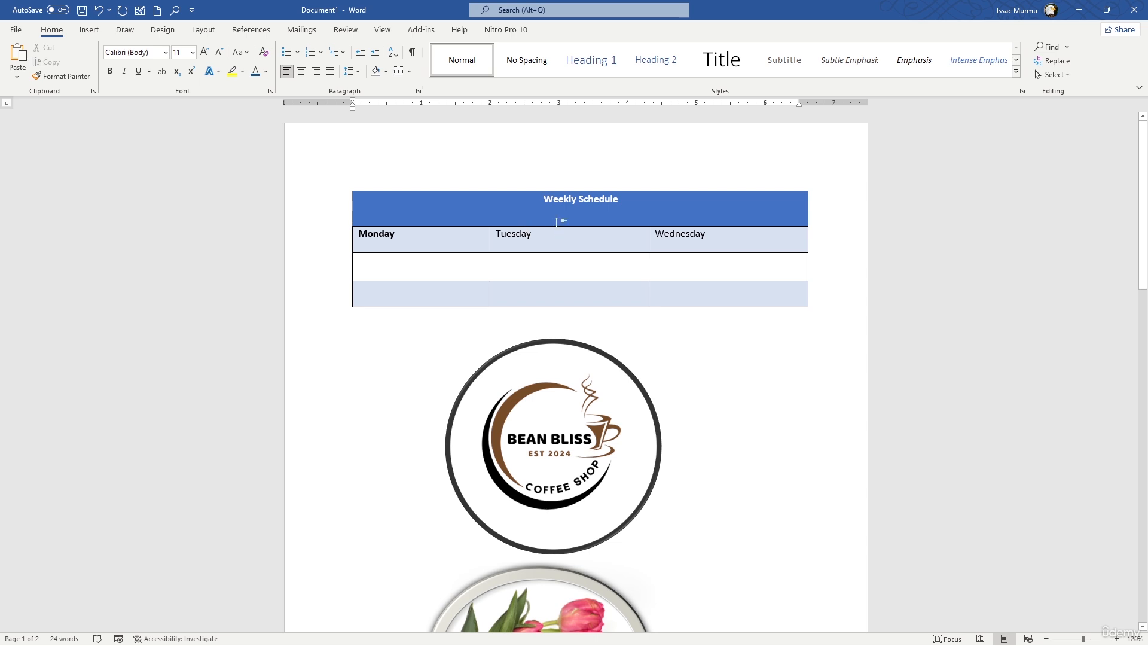
scroll(530, 226, "down", 7)
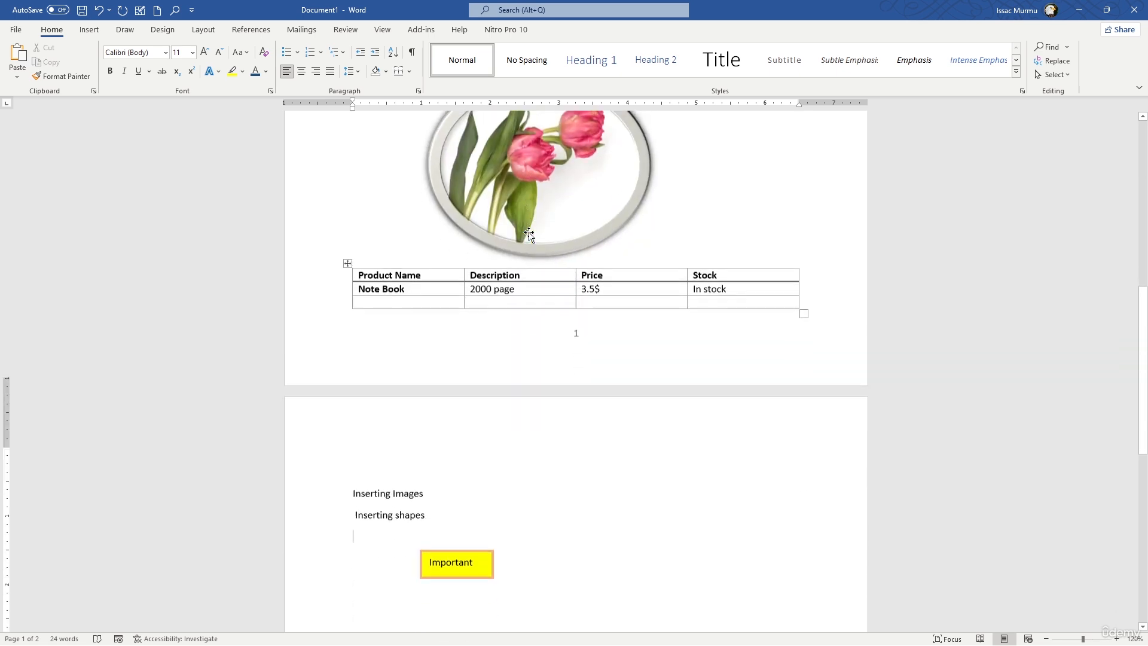
scroll(529, 234, "down", 6)
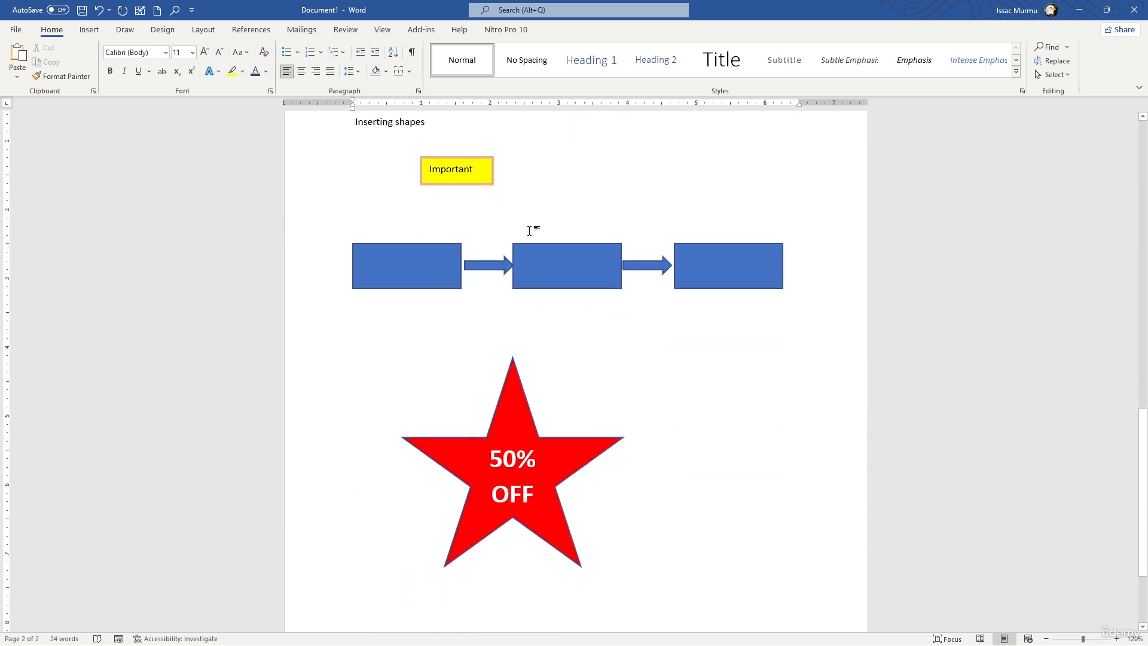